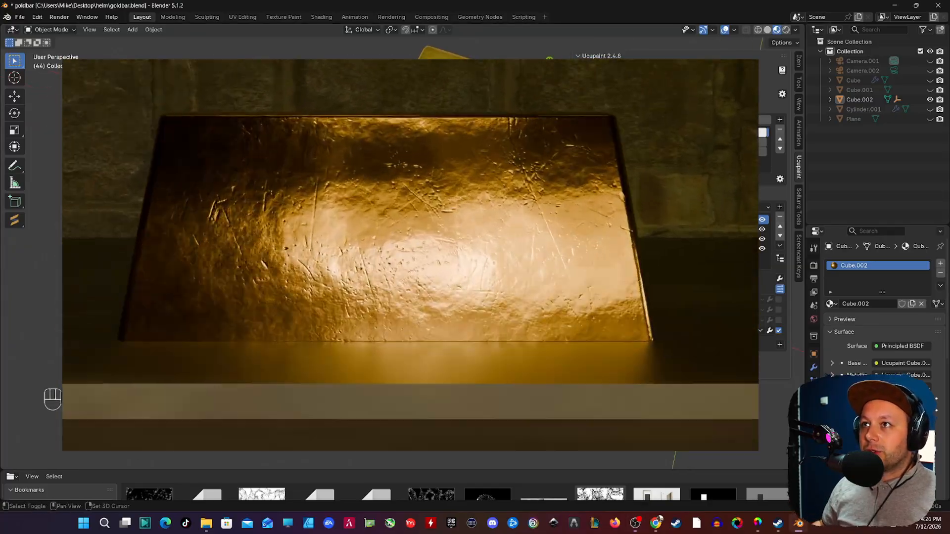
pyautogui.keyDown('shift'); pyautogui.moveTo(396, 257); pyautogui.dragTo(460, 217, button='middle'); pyautogui.keyUp('shift')
pyautogui.moveTo(386, 227)
pyautogui.keyDown('shift'); pyautogui.mouseDown(button='middle')
pyautogui.moveTo(367, 239)
pyautogui.moveTo(381, 223)
pyautogui.mouseUp(button='middle'); pyautogui.keyUp('shift')
pyautogui.moveTo(477, 198); pyautogui.dragTo(378, 208, button='middle')
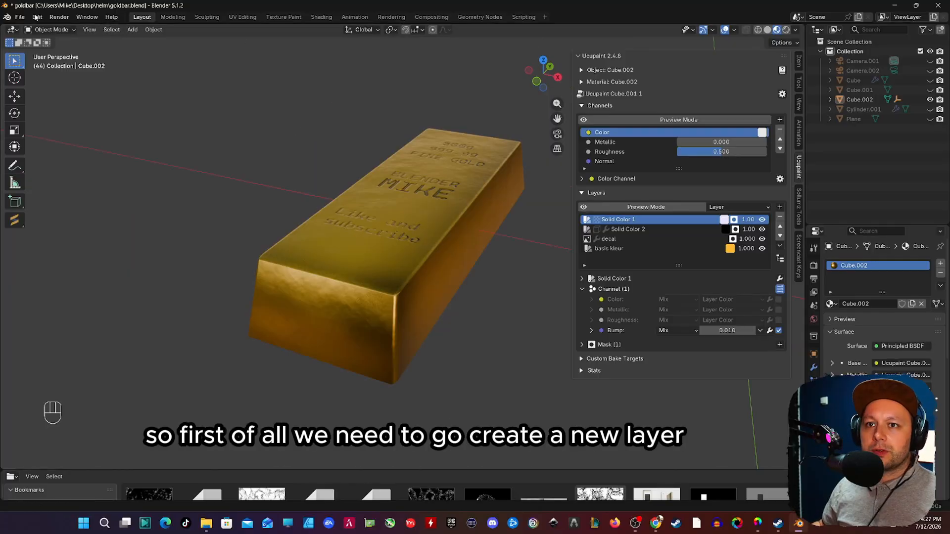
# Step: Create a new General file and discard the unsaved changes to goldbar.blend
pyautogui.click(20, 17)
pyautogui.moveTo(32, 28)
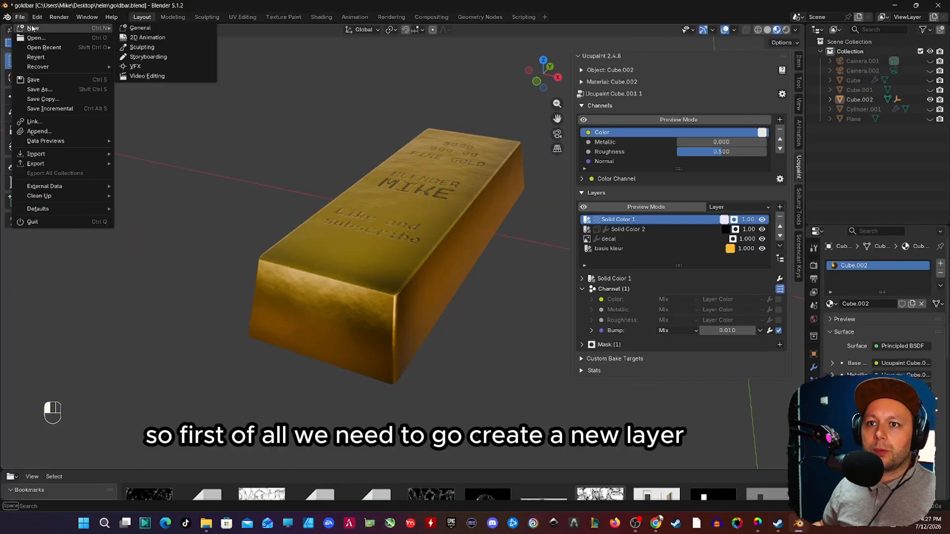
pyautogui.click(138, 31)
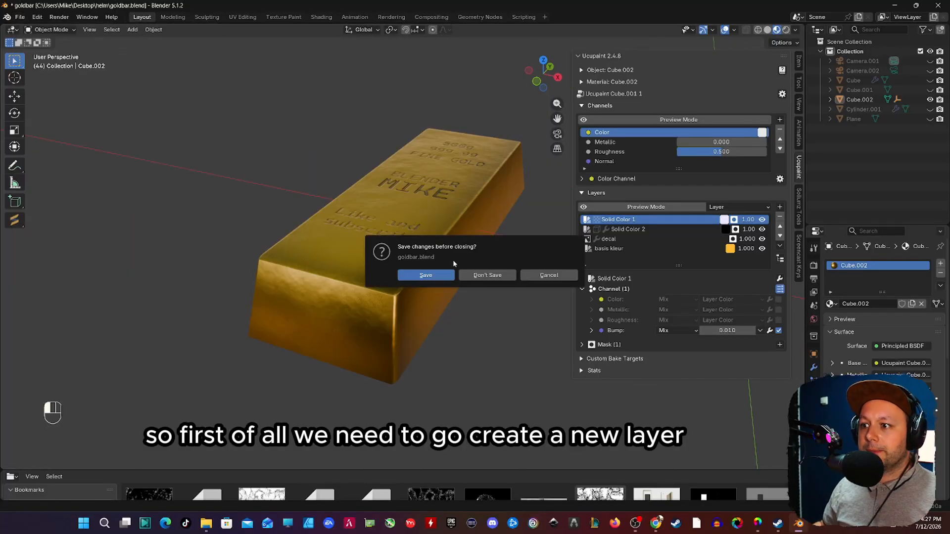
pyautogui.click(488, 275)
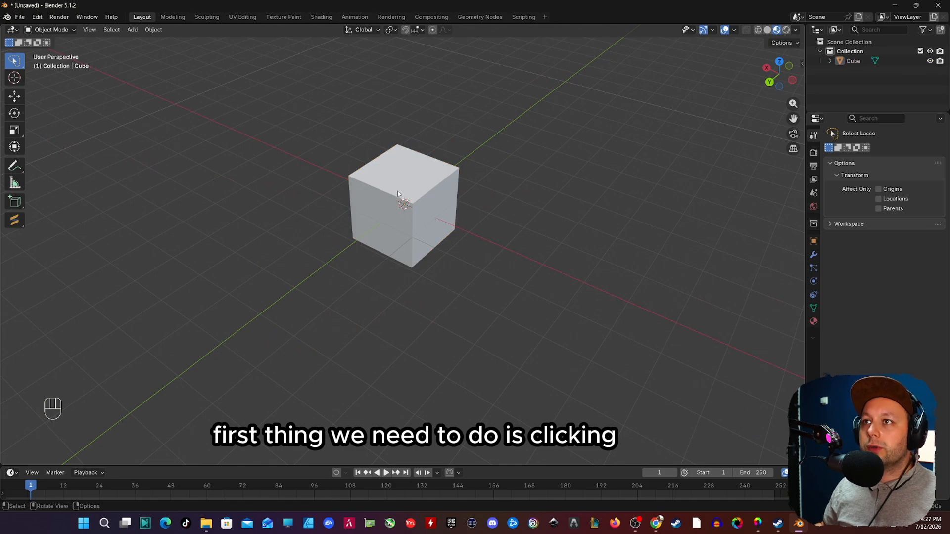
# Step: Select the default cube and stretch it along the Y axis into a long block
pyautogui.click(398, 193)
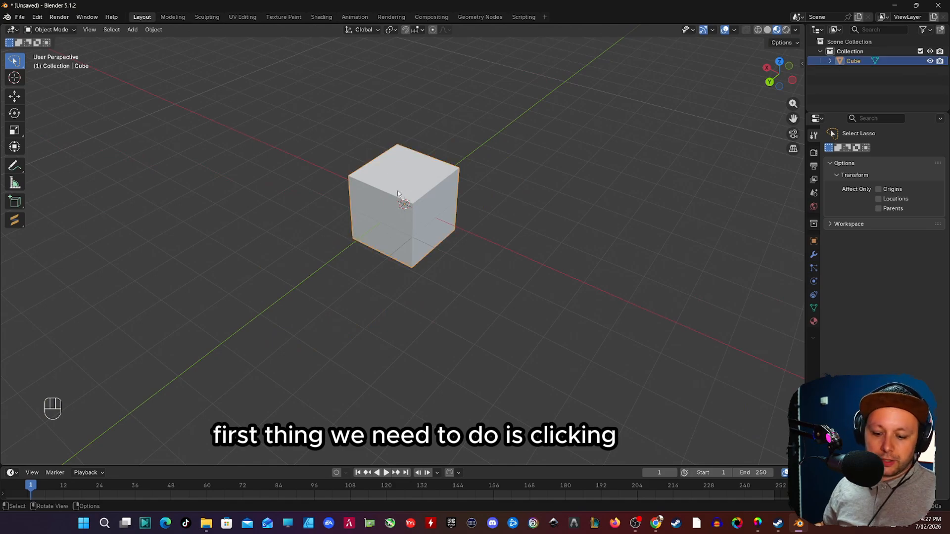
pyautogui.press('s')
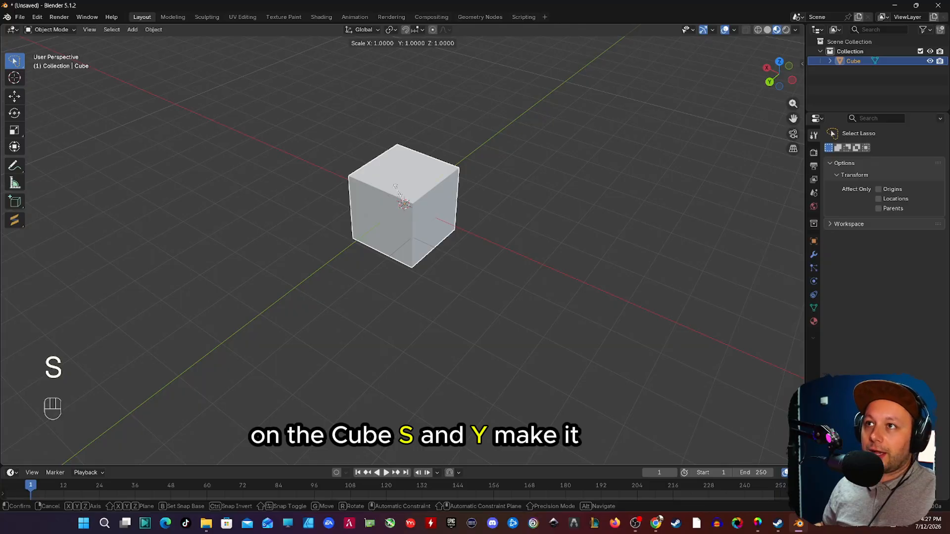
pyautogui.press('y')
pyautogui.click(383, 218)
# Step: Flatten the block along the Z axis to a scale of about 0.54
pyautogui.moveTo(383, 217); pyautogui.dragTo(370, 181, button='middle')
pyautogui.scroll(1, 369, 185)
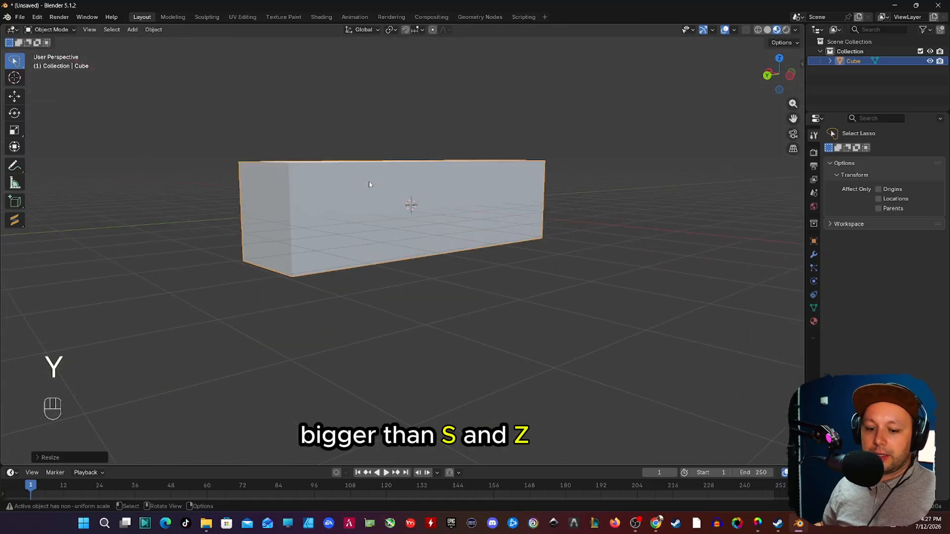
pyautogui.press('s')
pyautogui.press('z')
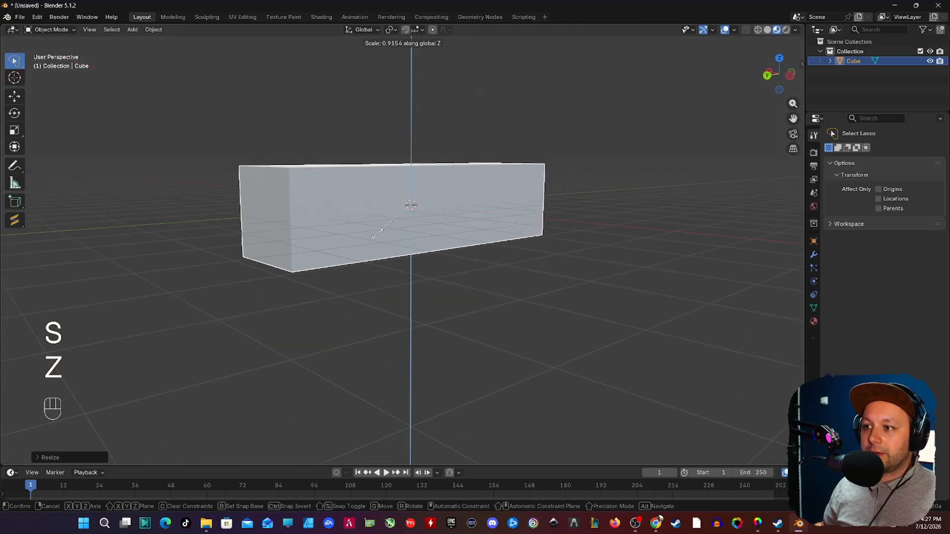
pyautogui.click(411, 204)
# Step: Shorten the block slightly along the Y axis to a scale of about 2.56
pyautogui.moveTo(412, 204); pyautogui.dragTo(403, 296, button='middle')
pyautogui.scroll(-1, 395, 291)
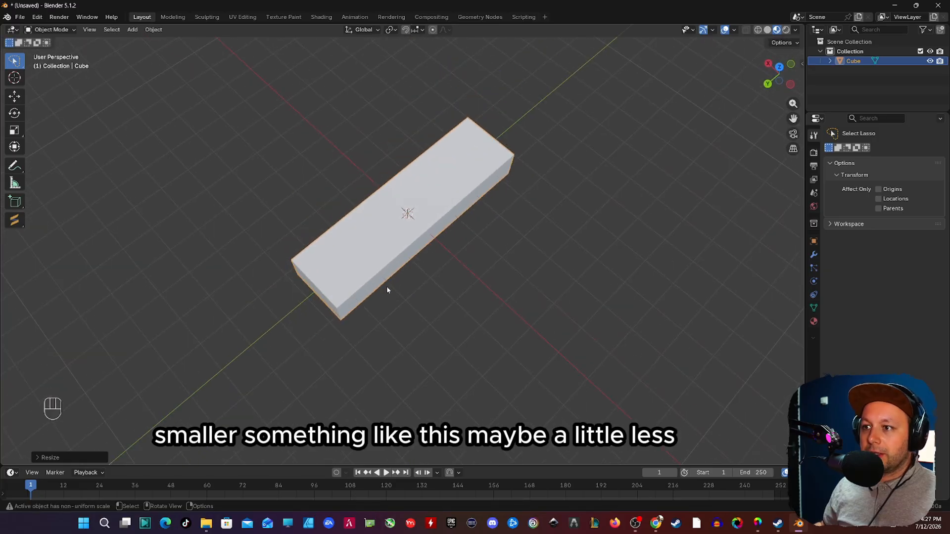
pyautogui.press('s')
pyautogui.press('y')
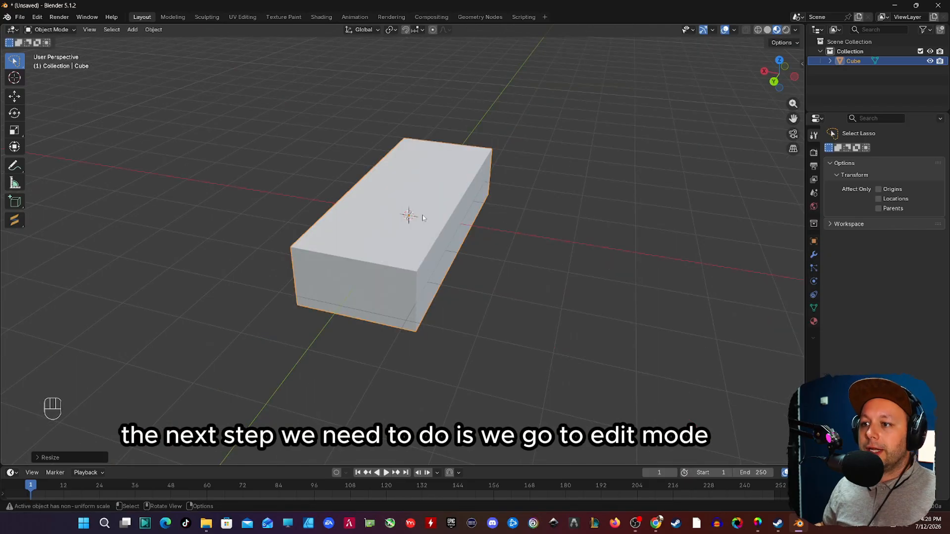
# Step: Taper the block by scaling its top face down to about 0.86, using face selection in Edit Mode
pyautogui.press('Tab')
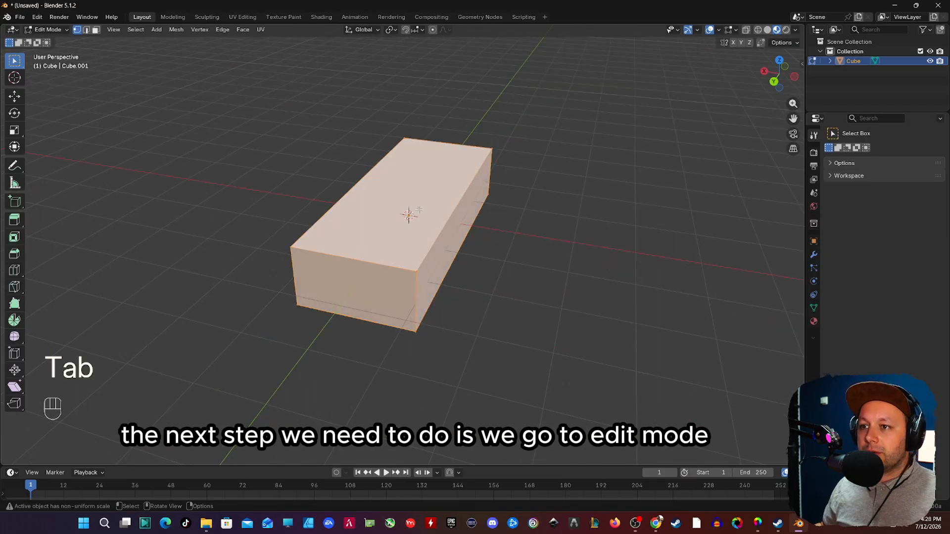
pyautogui.press('Tab')
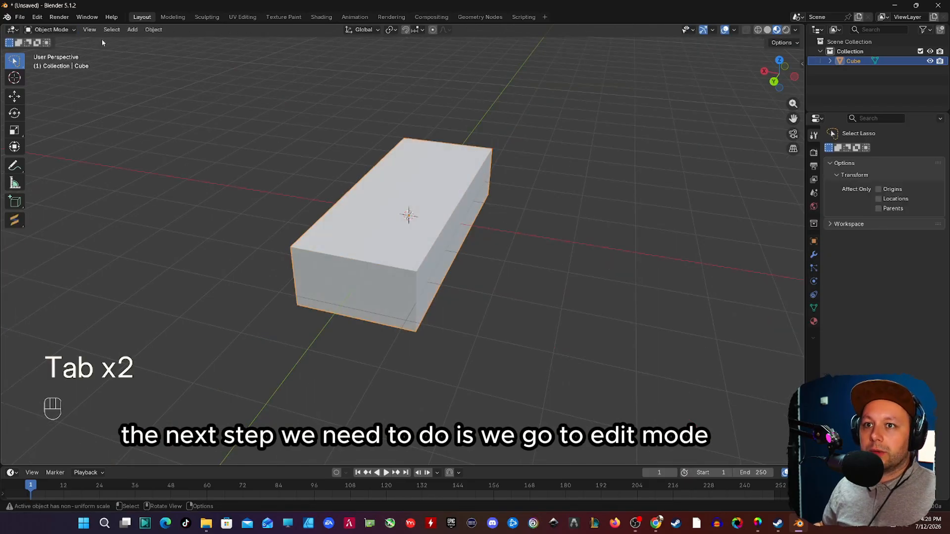
pyautogui.press('Tab')
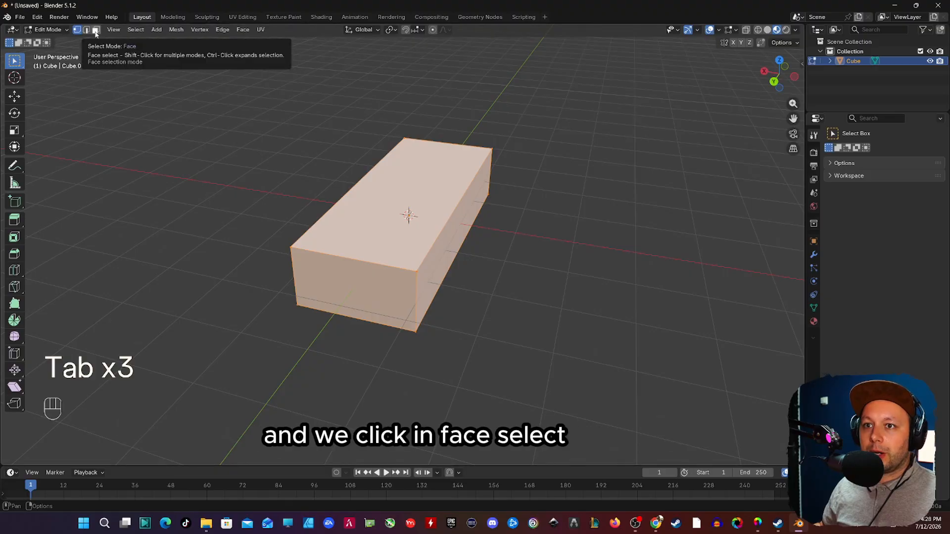
pyautogui.click(96, 32)
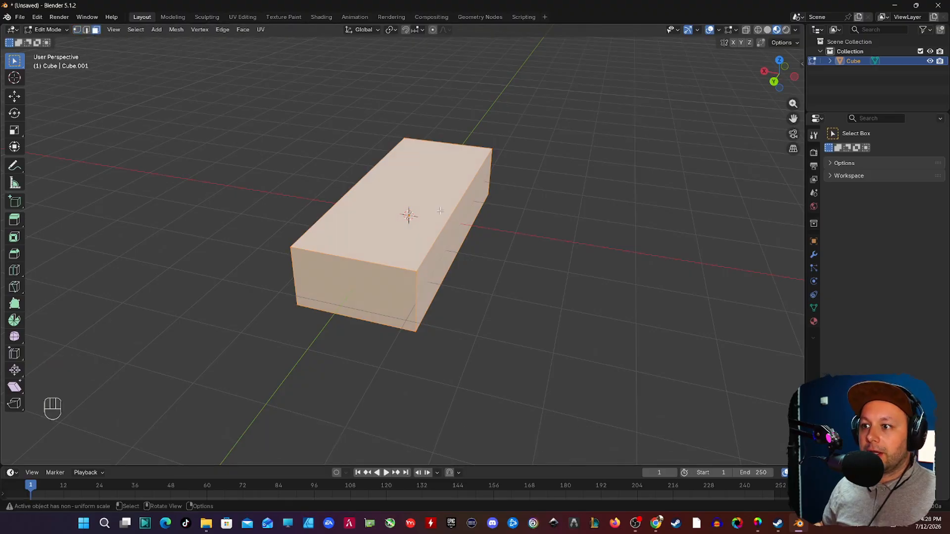
pyautogui.click(427, 189)
pyautogui.moveTo(427, 190); pyautogui.dragTo(411, 222, button='middle')
pyautogui.press('s')
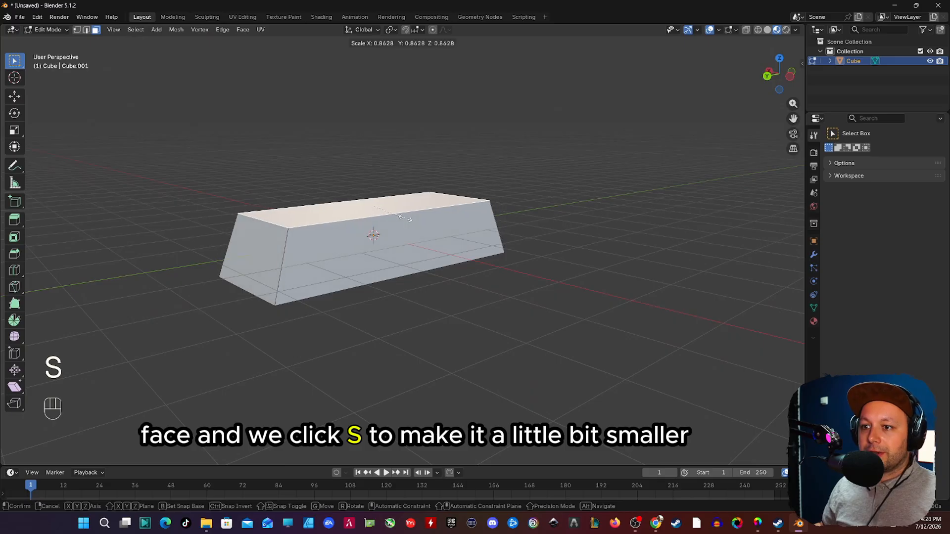
pyautogui.click(406, 218)
# Step: Lower the top face along Z so the bar is about 0.86 m high, and return to Object Mode
pyautogui.moveTo(405, 218); pyautogui.dragTo(359, 256, button='middle')
pyautogui.moveTo(359, 255); pyautogui.dragTo(359, 270, button='middle')
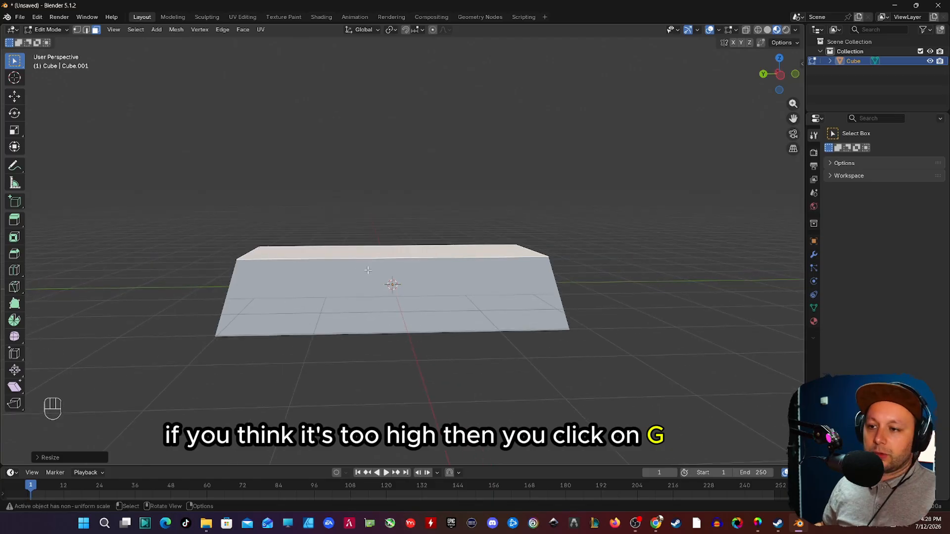
pyautogui.press('g')
pyautogui.press('z')
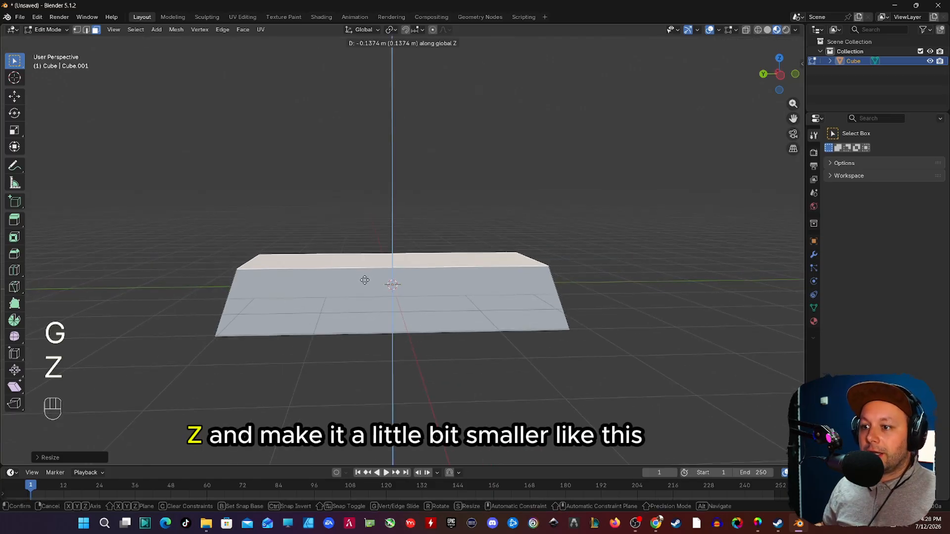
pyautogui.click(365, 284)
pyautogui.press('Tab')
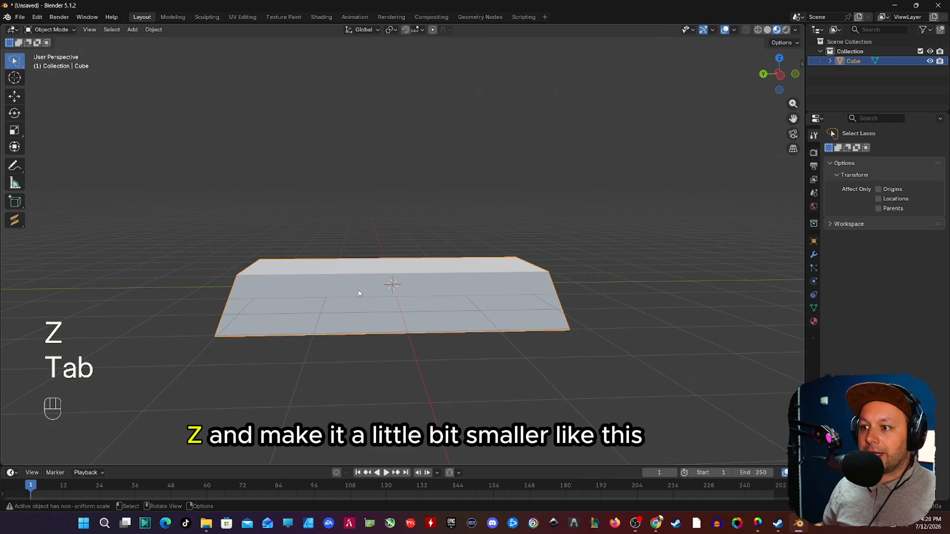
# Step: Add a Bevel modifier to the tapered bar
pyautogui.moveTo(365, 284); pyautogui.dragTo(315, 273, button='middle')
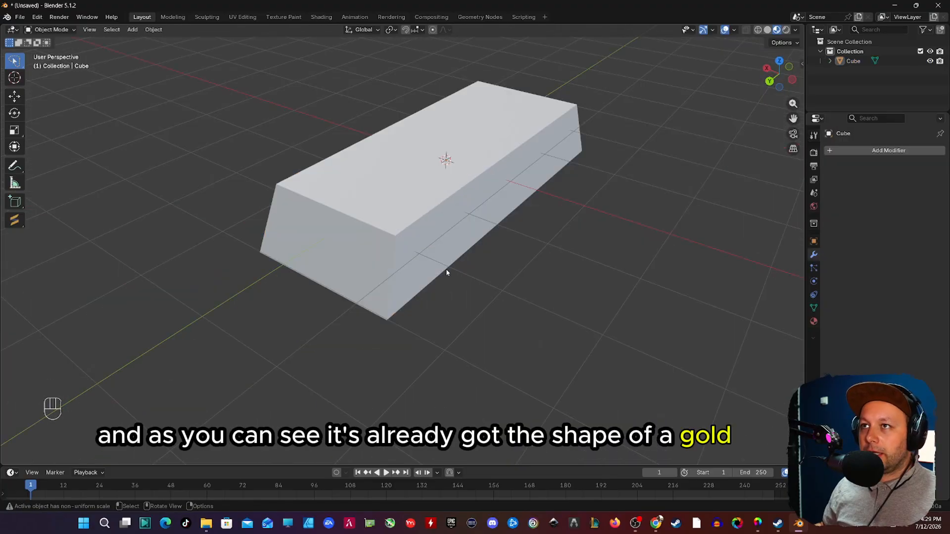
pyautogui.keyDown('shift'); pyautogui.moveTo(446, 269); pyautogui.dragTo(426, 257, button='middle'); pyautogui.keyUp('shift')
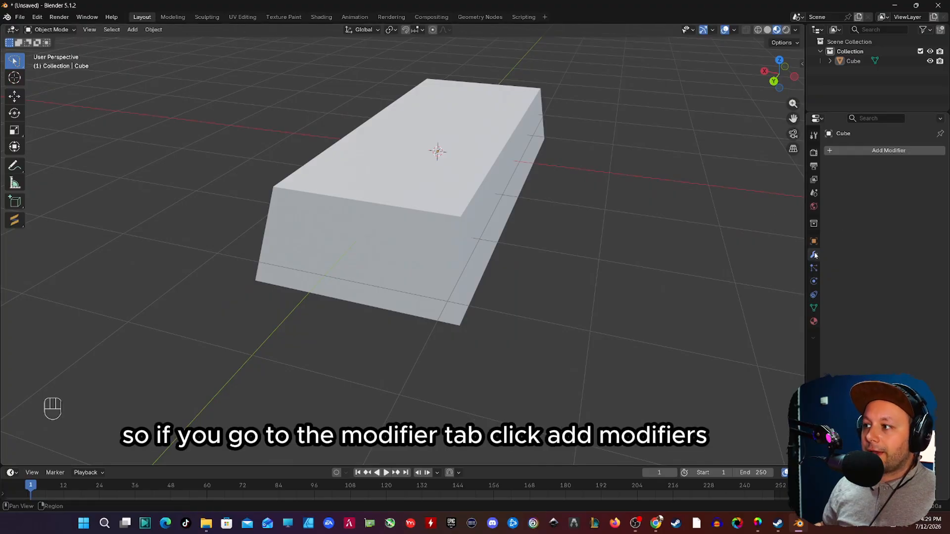
pyautogui.click(865, 150)
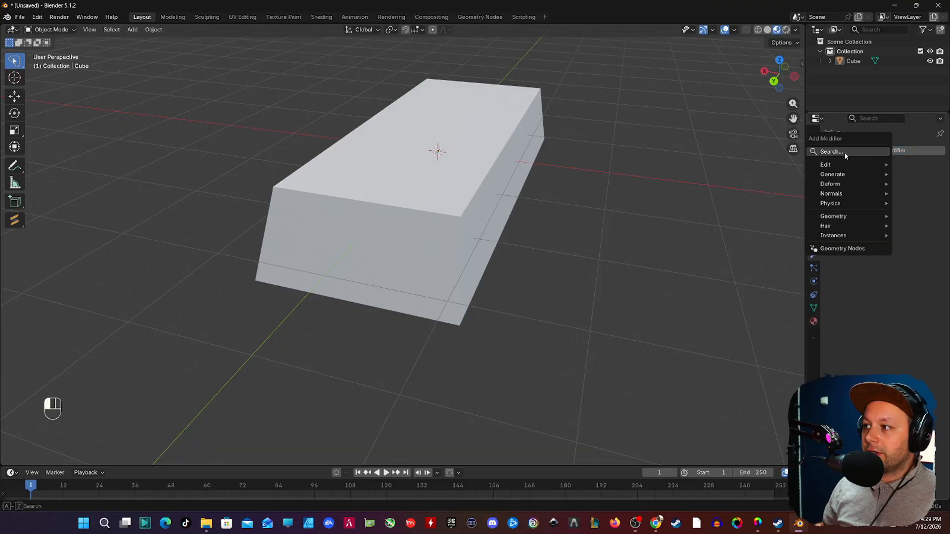
pyautogui.click(843, 152)
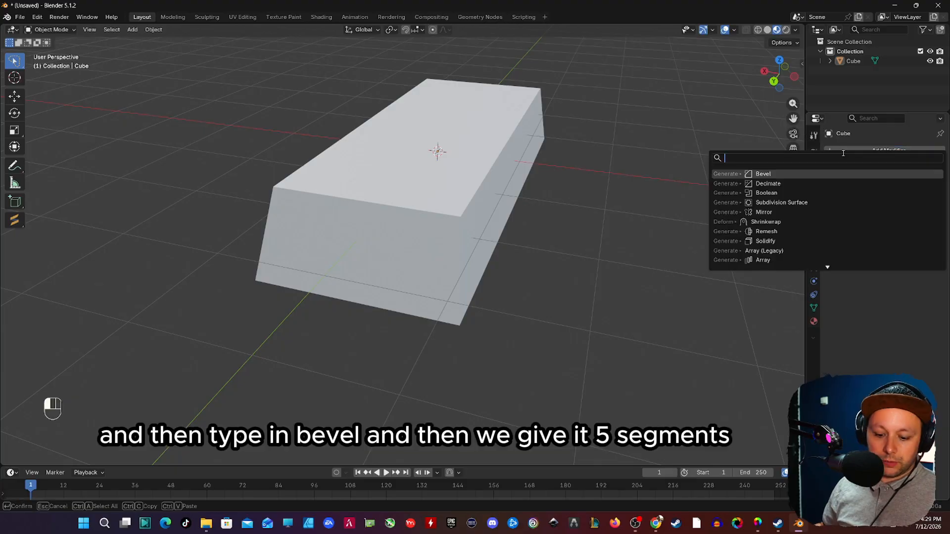
pyautogui.write('bev')
pyautogui.press('Return')
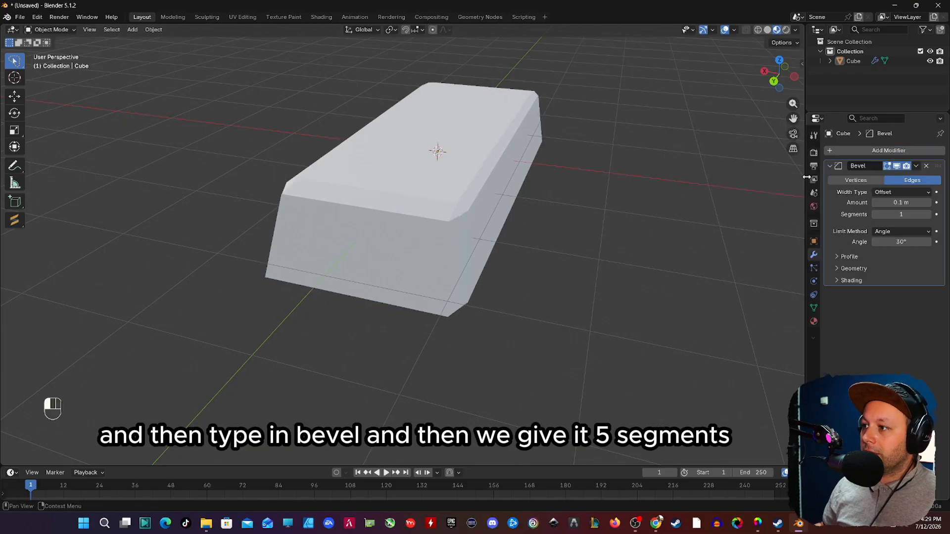
# Step: Set the Bevel modifier to 5 segments with an amount of 0.05 m
pyautogui.click(926, 215)
pyautogui.click(927, 216)
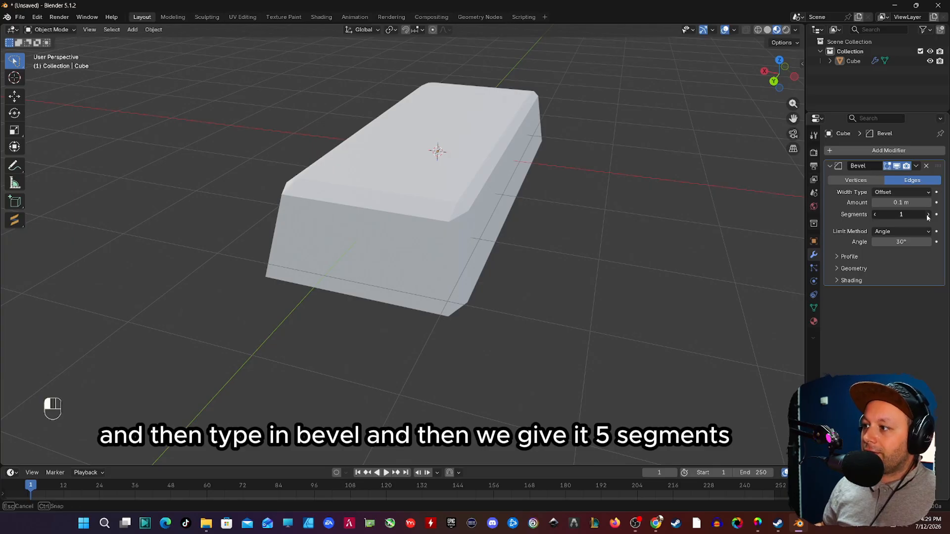
pyautogui.click(927, 216)
pyautogui.click(927, 216)
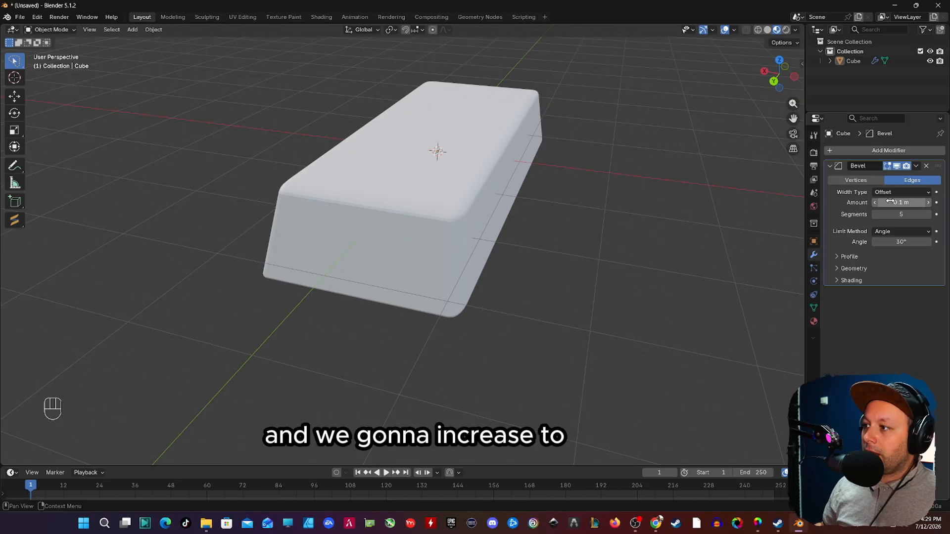
pyautogui.click(929, 203)
pyautogui.click(928, 203)
pyautogui.click(874, 204)
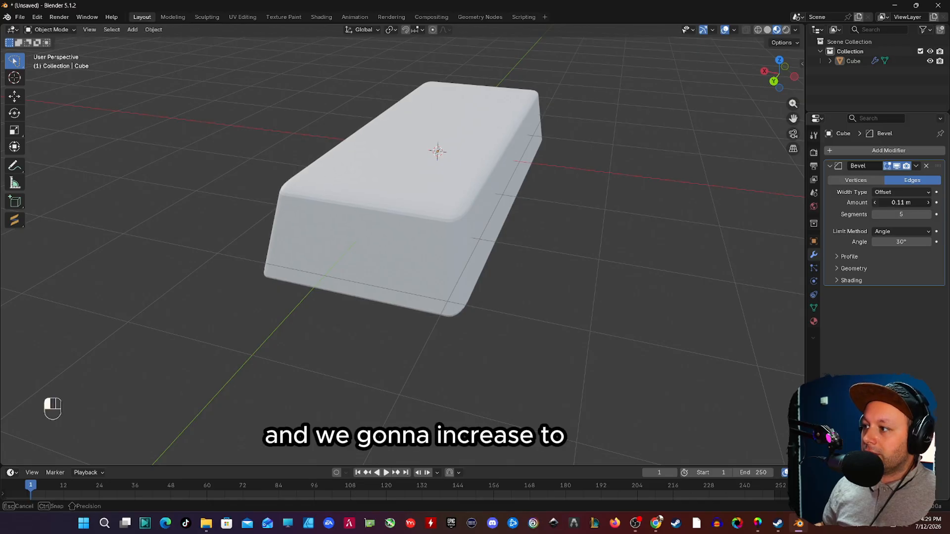
pyautogui.click(874, 204)
pyautogui.click(874, 204)
pyautogui.click(874, 204)
pyautogui.click(874, 204)
pyautogui.click(874, 204)
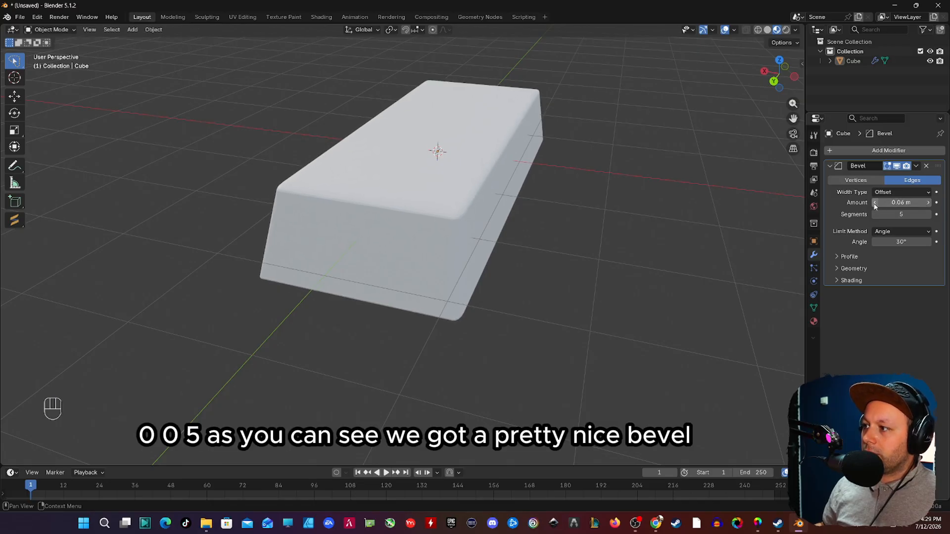
pyautogui.click(874, 206)
# Step: Check the rounded edges up close and apply the Bevel modifier to the bar
pyautogui.moveTo(419, 201); pyautogui.dragTo(413, 229, button='middle')
pyautogui.scroll(4, 403, 260)
pyautogui.press('Tab')
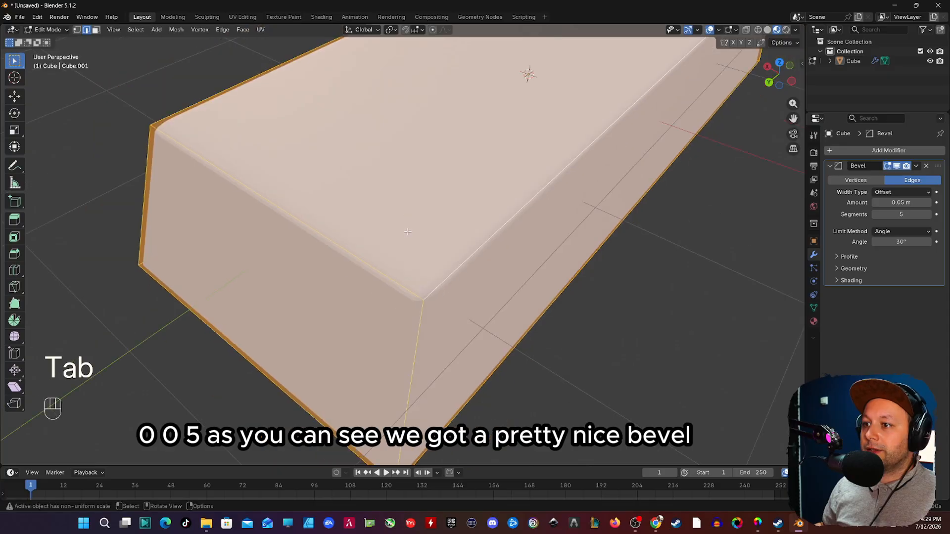
pyautogui.press('Tab')
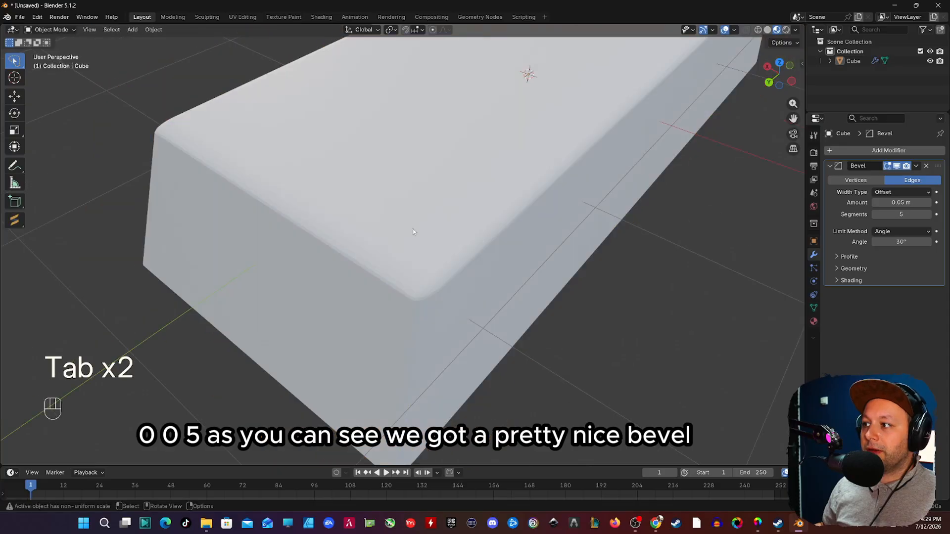
pyautogui.click(915, 166)
pyautogui.click(885, 184)
# Step: Inspect the bevelled mesh in Edit Mode, merge all its vertices by distance, and return to Object Mode
pyautogui.moveTo(611, 197); pyautogui.dragTo(499, 175, button='middle')
pyautogui.press('Tab')
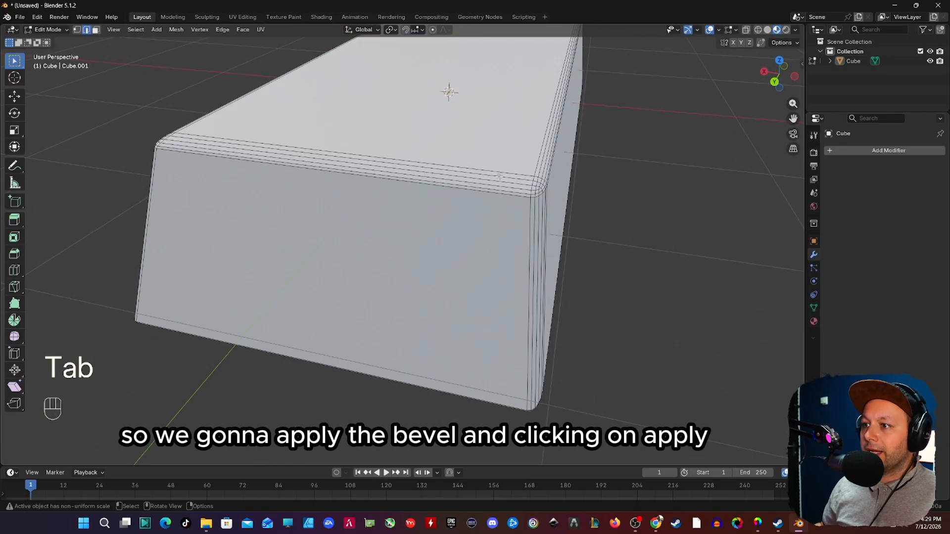
pyautogui.moveTo(369, 198); pyautogui.dragTo(340, 231, button='middle')
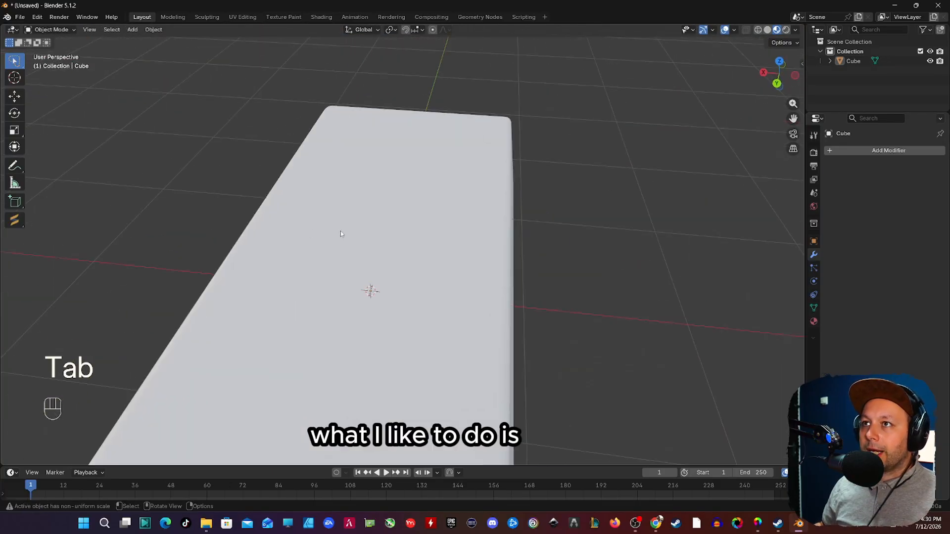
pyautogui.scroll(-4, 342, 231)
pyautogui.keyDown('shift'); pyautogui.moveTo(362, 292); pyautogui.dragTo(390, 204, button='middle'); pyautogui.keyUp('shift')
pyautogui.scroll(2, 391, 204)
pyautogui.moveTo(390, 204); pyautogui.dragTo(377, 151, button='middle')
pyautogui.press('Tab')
pyautogui.press('a')
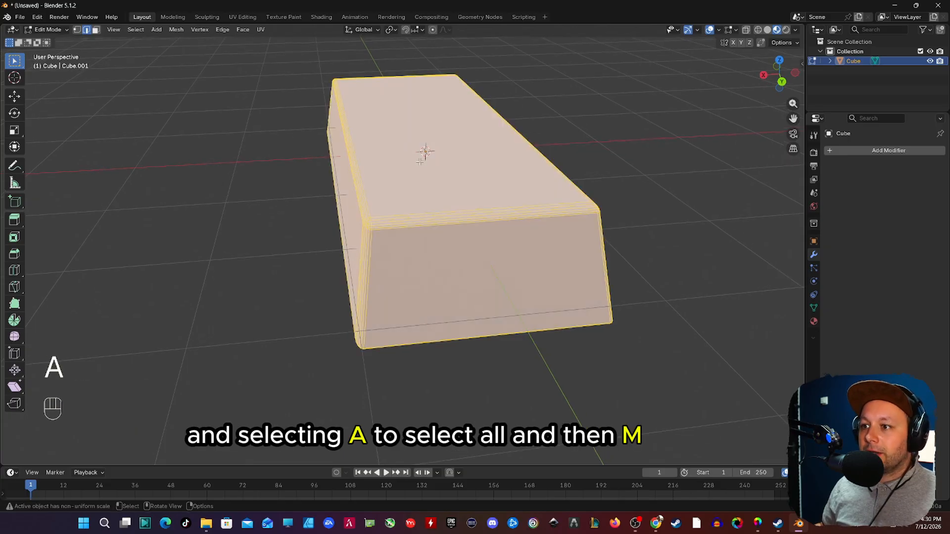
pyautogui.press('m')
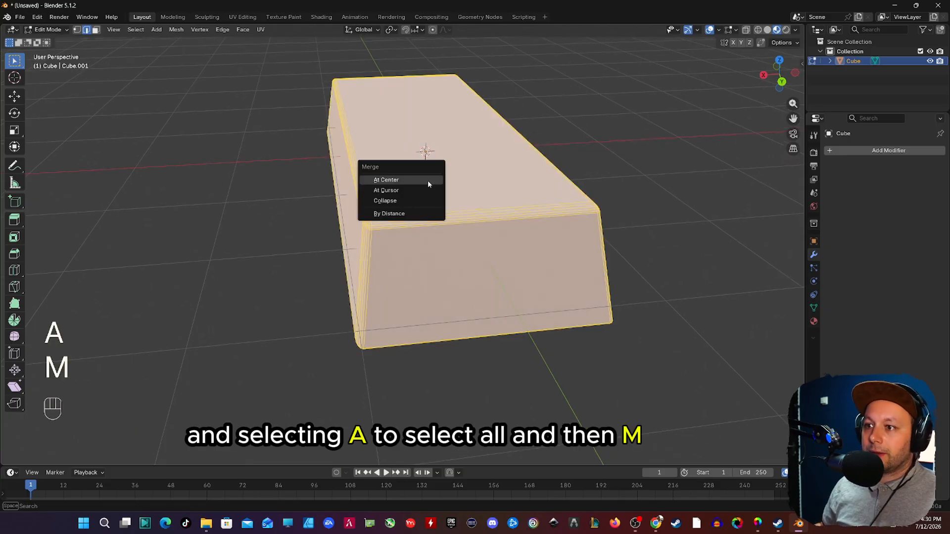
pyautogui.click(406, 218)
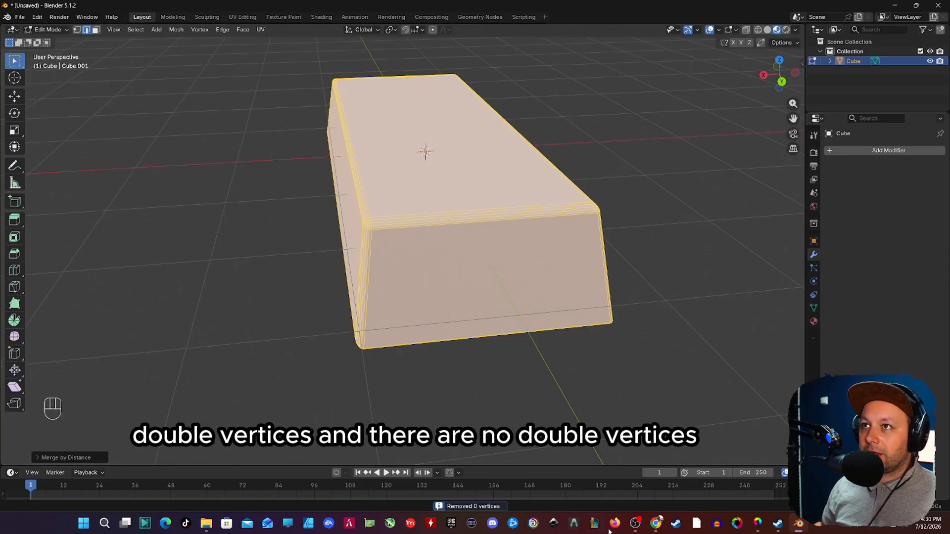
pyautogui.press('Tab')
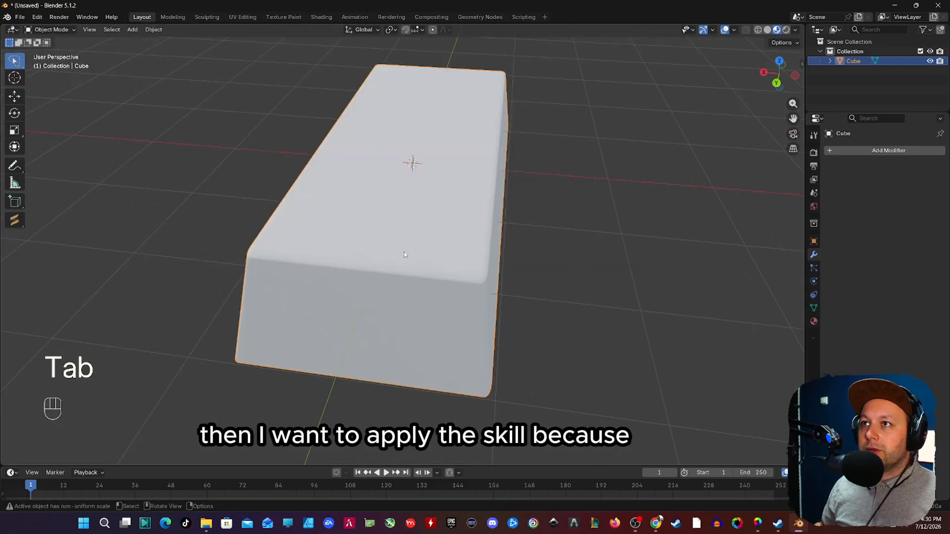
# Step: Show the bar's transform values and apply its scale
pyautogui.keyDown('shift'); pyautogui.moveTo(404, 255); pyautogui.dragTo(438, 197, button='middle'); pyautogui.keyUp('shift')
pyautogui.press('n')
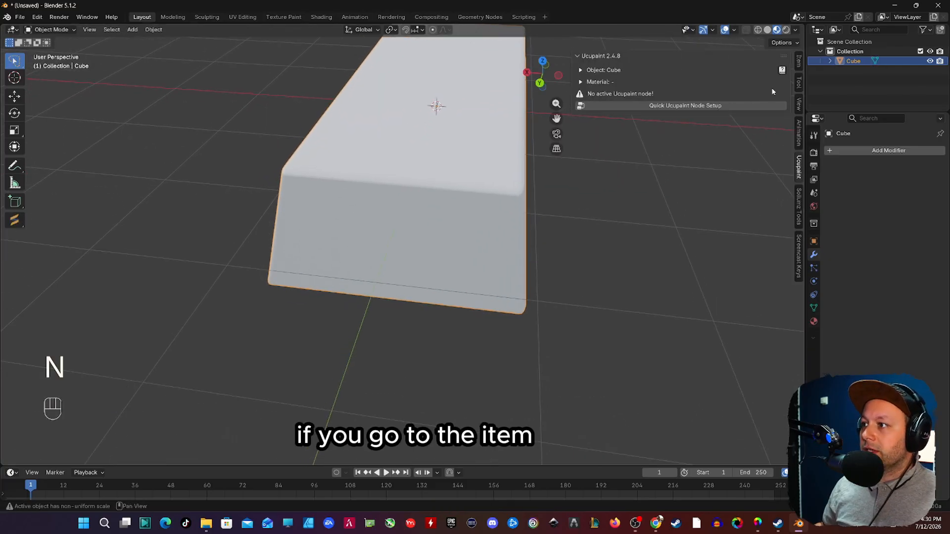
pyautogui.click(799, 62)
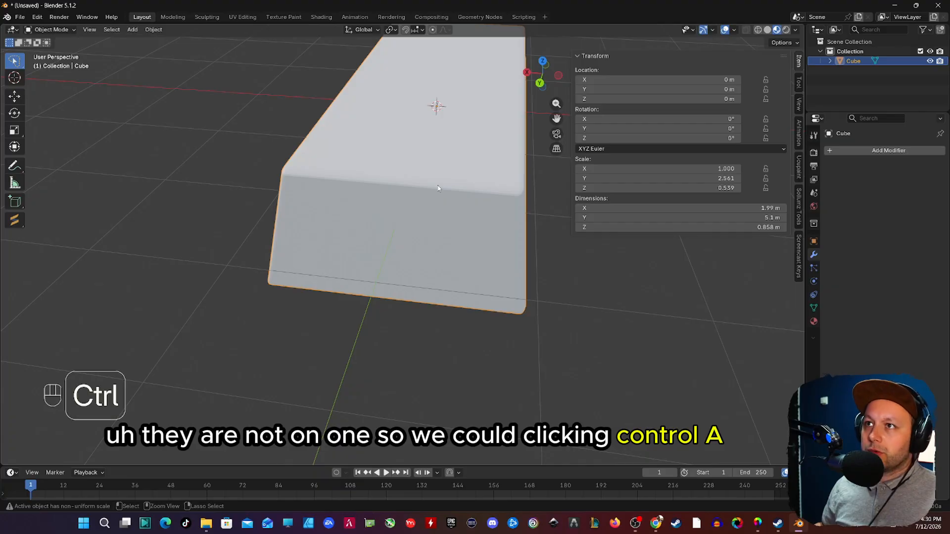
pyautogui.hotkey('ctrl', 'a')
pyautogui.click(414, 216)
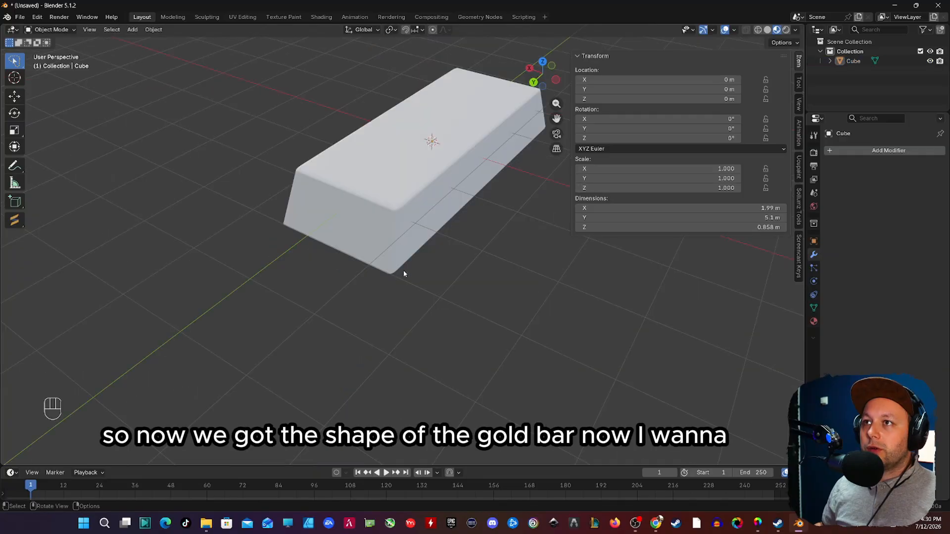
pyautogui.keyDown('shift'); pyautogui.moveTo(416, 261); pyautogui.dragTo(373, 275, button='middle'); pyautogui.keyUp('shift')
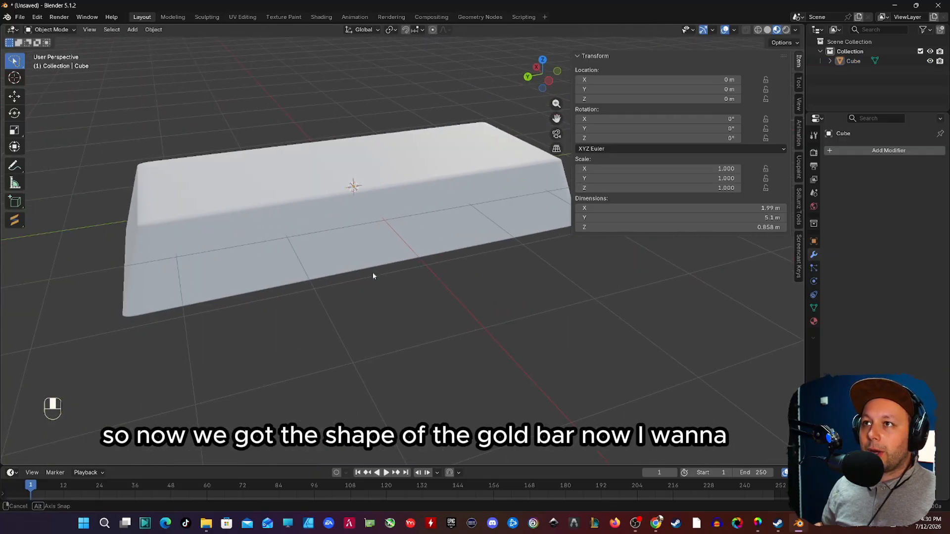
pyautogui.moveTo(383, 231); pyautogui.dragTo(407, 250, button='middle')
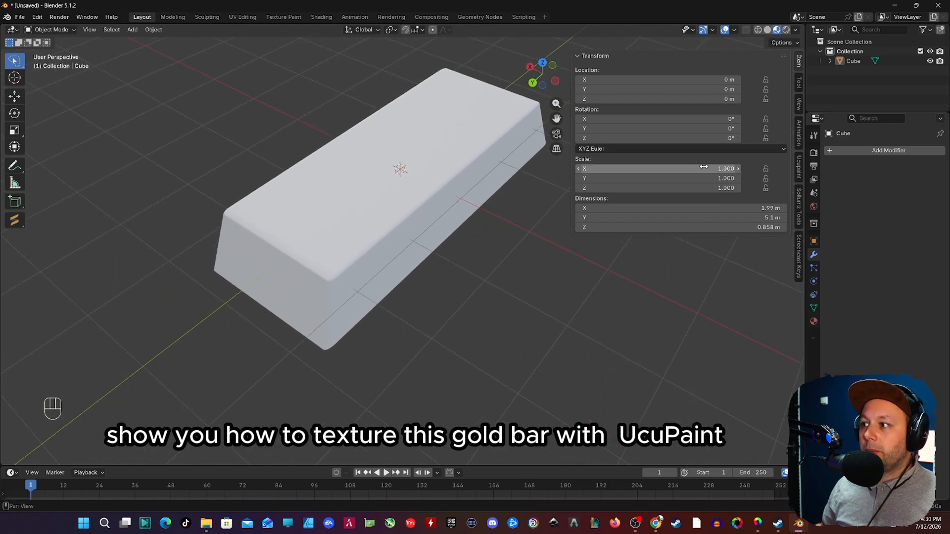
# Step: Search the extensions in Preferences for the Ucupaint add-on and return to the bar
pyautogui.click(798, 167)
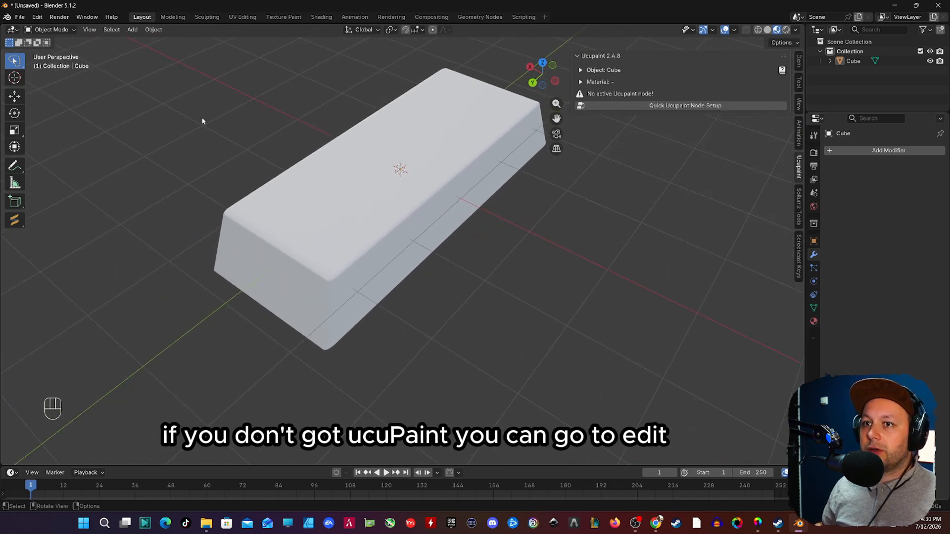
pyautogui.click(38, 18)
pyautogui.click(72, 142)
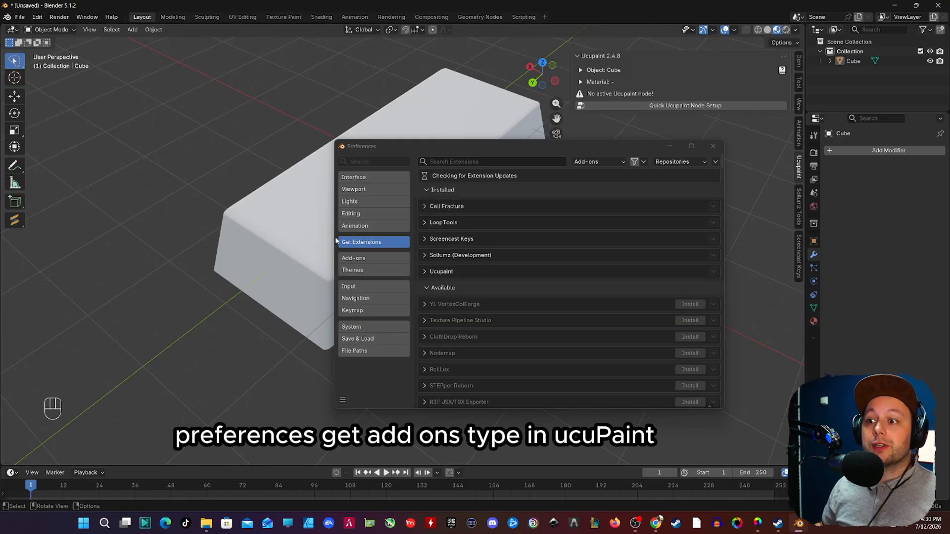
pyautogui.click(456, 163)
pyautogui.write('uuc')
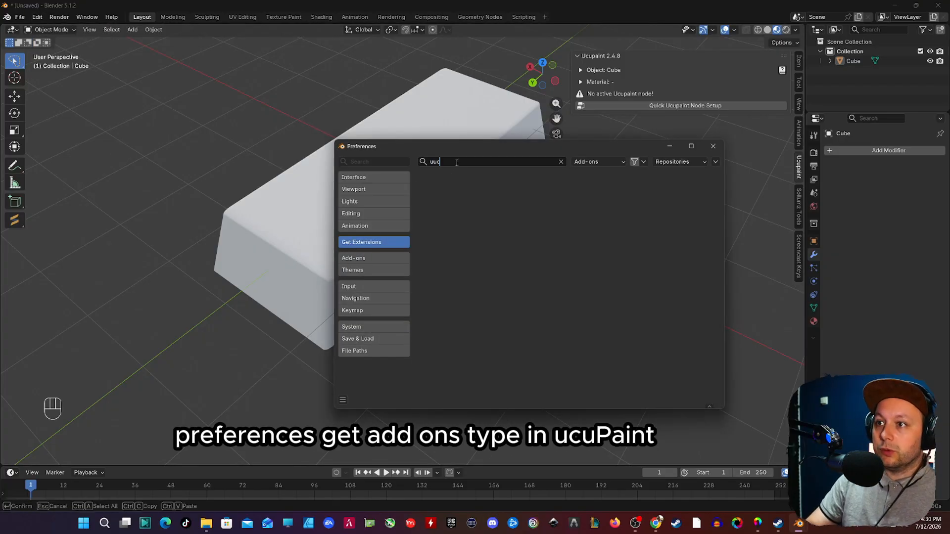
pyautogui.write('pain')
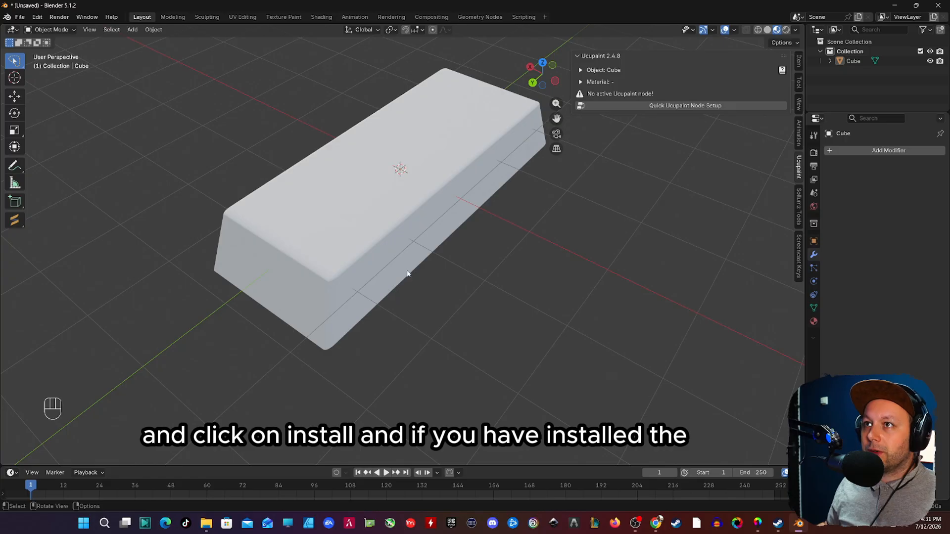
# Step: Run Quick Ucupaint Node Setup on the bar as Principled with Color, Metallic, Roughness and Normal channels
pyautogui.moveTo(448, 253); pyautogui.dragTo(347, 168, button='middle')
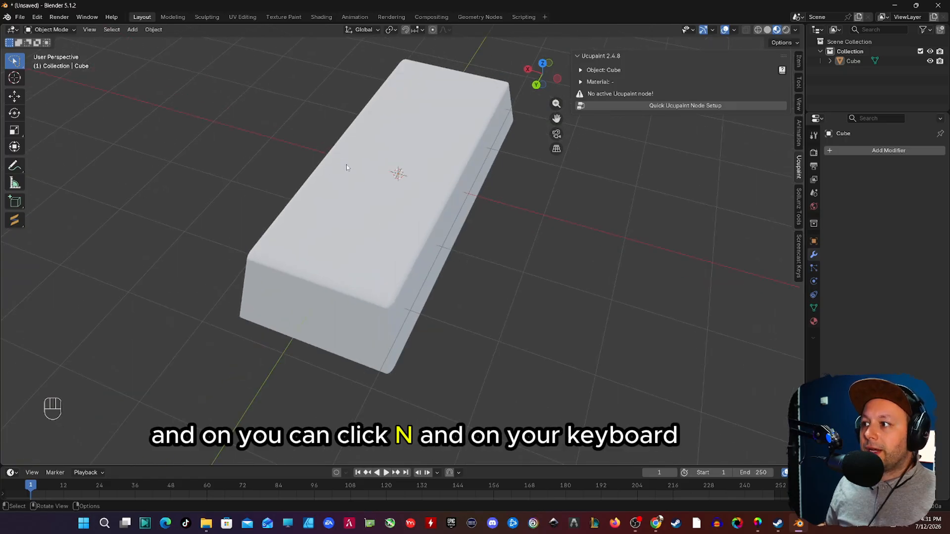
pyautogui.press('n')
pyautogui.press('n')
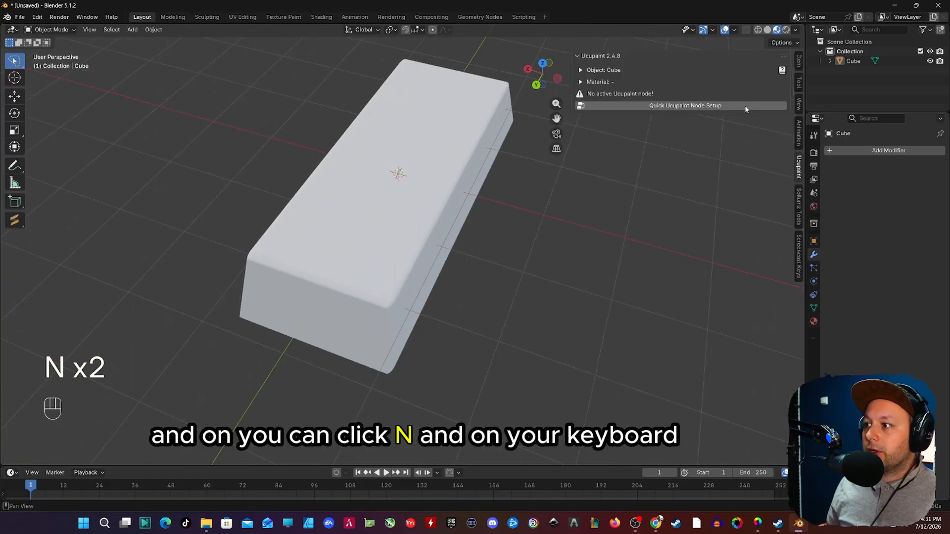
pyautogui.click(680, 108)
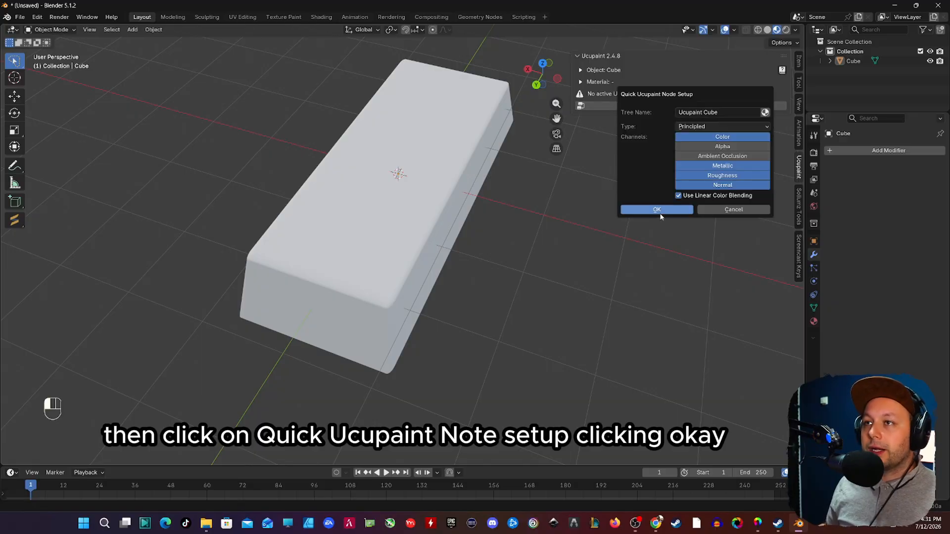
pyautogui.click(659, 215)
pyautogui.moveTo(259, 227); pyautogui.dragTo(283, 238, button='middle')
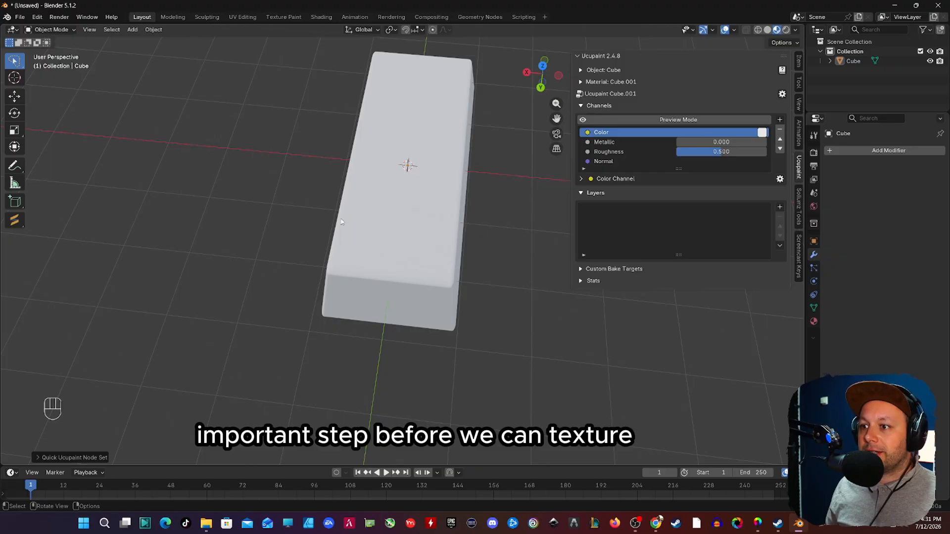
# Step: Select the bar, enter Edit Mode and select its whole mesh
pyautogui.moveTo(363, 217); pyautogui.dragTo(369, 218, button='middle')
pyautogui.click(378, 143)
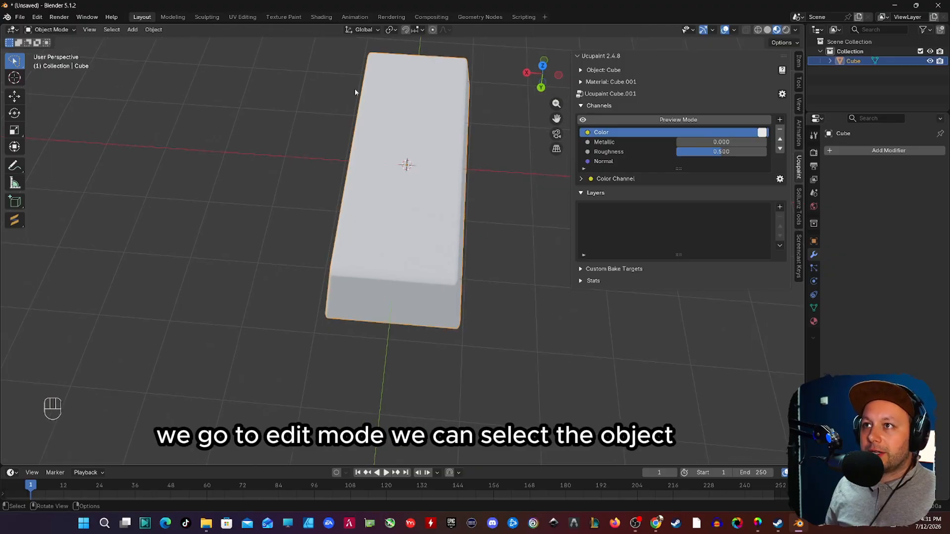
pyautogui.press('Tab')
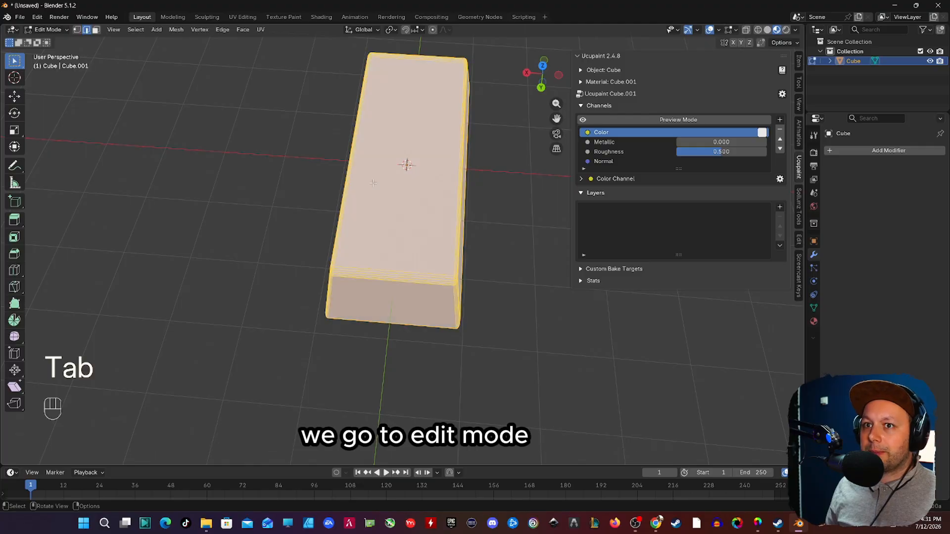
pyautogui.click(60, 30)
pyautogui.click(48, 53)
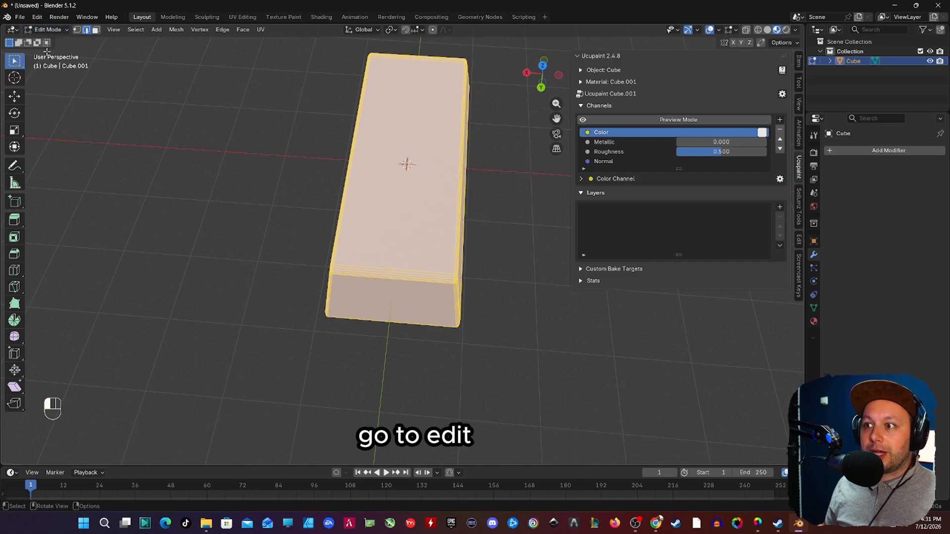
pyautogui.press('a')
pyautogui.moveTo(415, 183); pyautogui.dragTo(386, 178, button='middle')
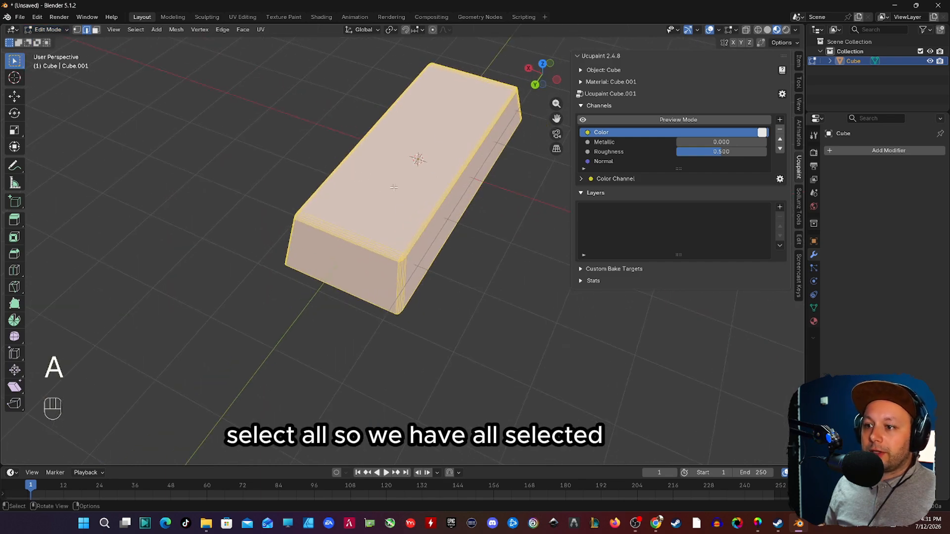
# Step: Unwrap the selected mesh with Smart UV Project using an island margin of 0.001
pyautogui.press('u')
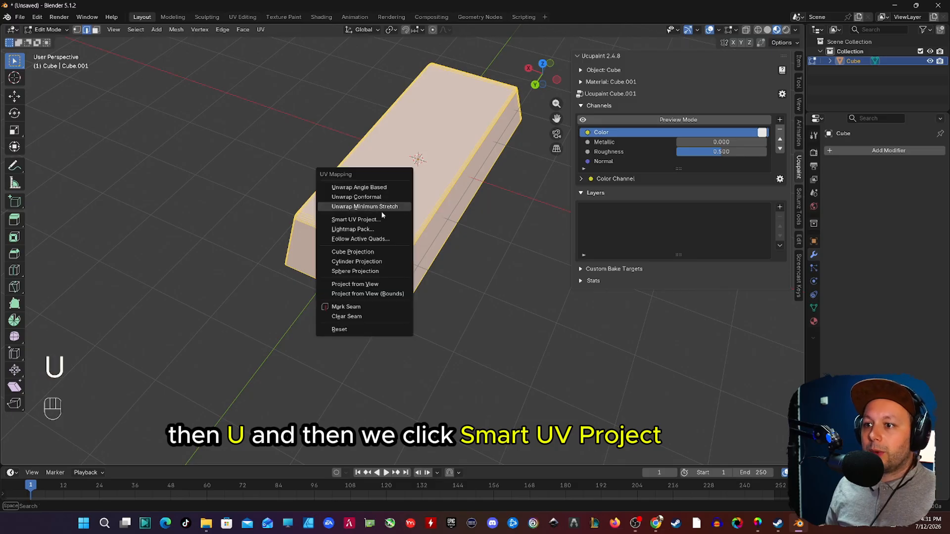
pyautogui.click(374, 224)
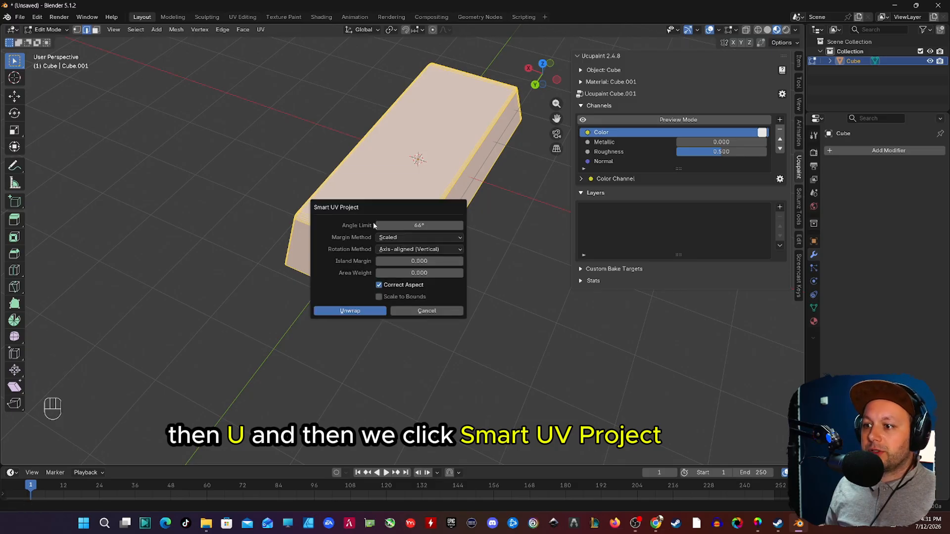
pyautogui.click(436, 257)
pyautogui.write('0.0')
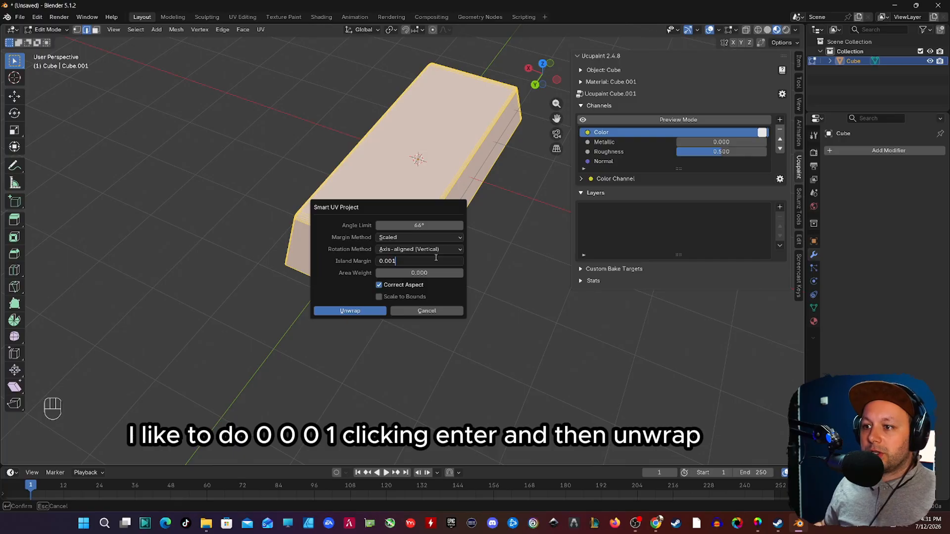
pyautogui.press('Return')
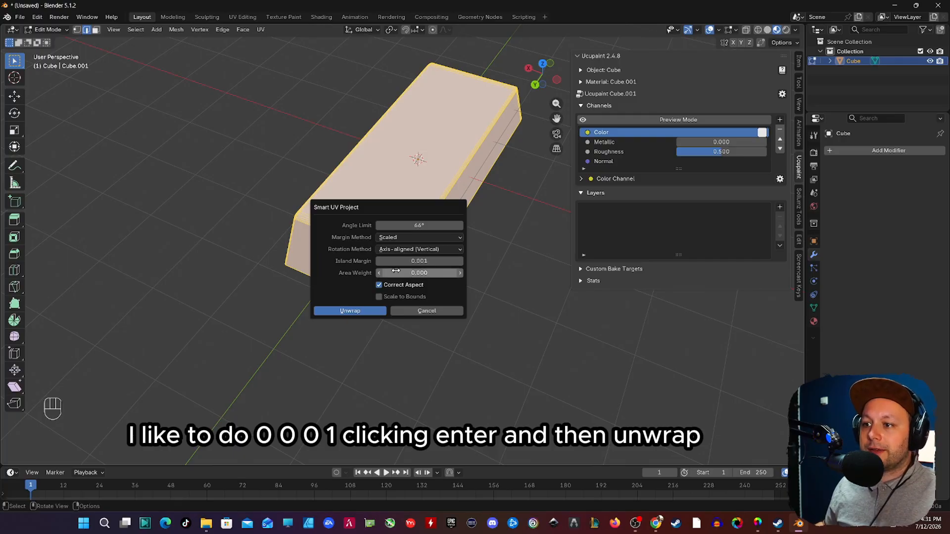
pyautogui.click(365, 312)
# Step: Save the project as gold.blend in the helm folder on the desktop
pyautogui.click(20, 17)
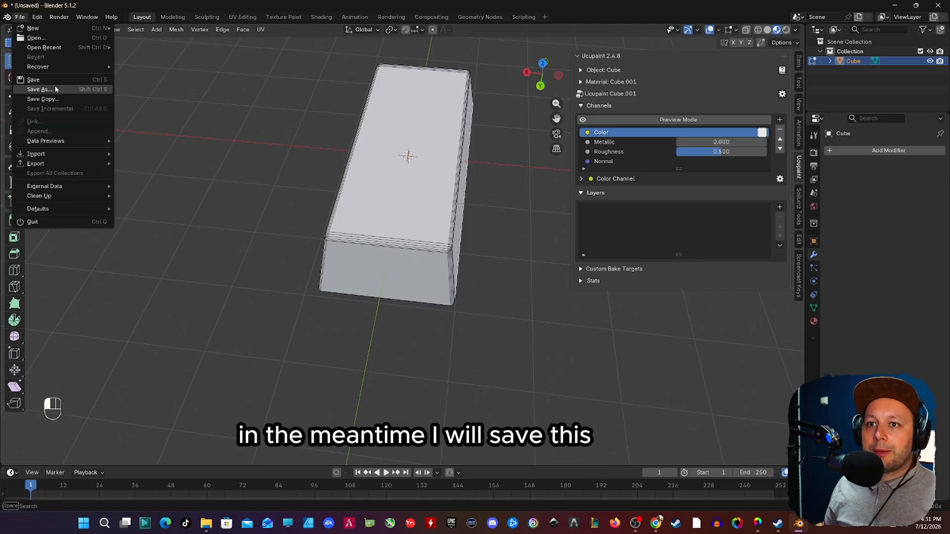
pyautogui.click(39, 90)
pyautogui.click(326, 502)
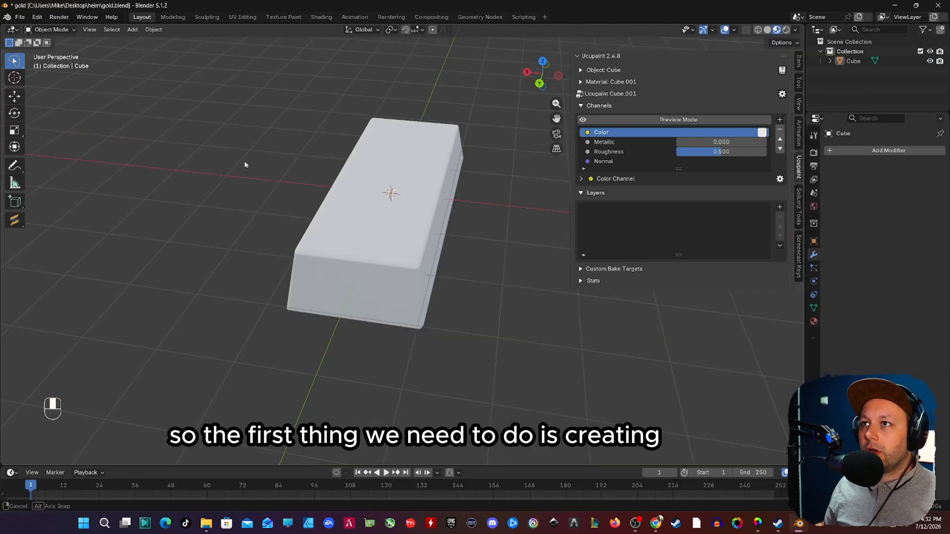
# Step: Add a Solid Color layer in Ucupaint with a light orange gold colour on the Color channel
pyautogui.click(779, 207)
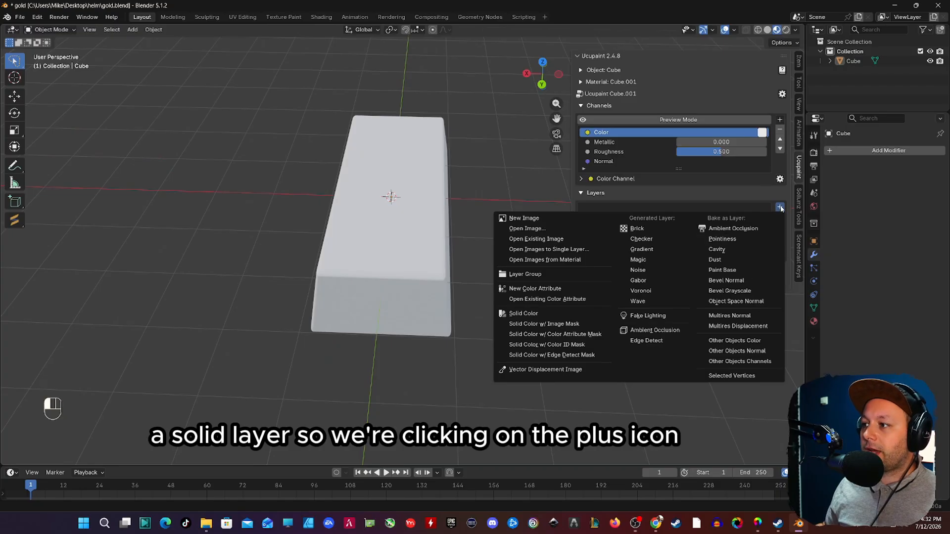
pyautogui.click(542, 315)
pyautogui.click(582, 337)
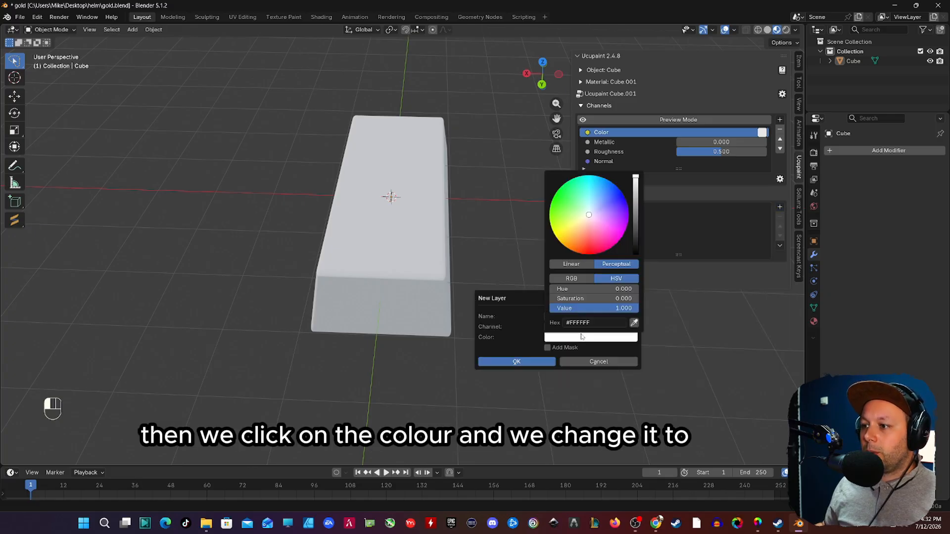
pyautogui.click(565, 338)
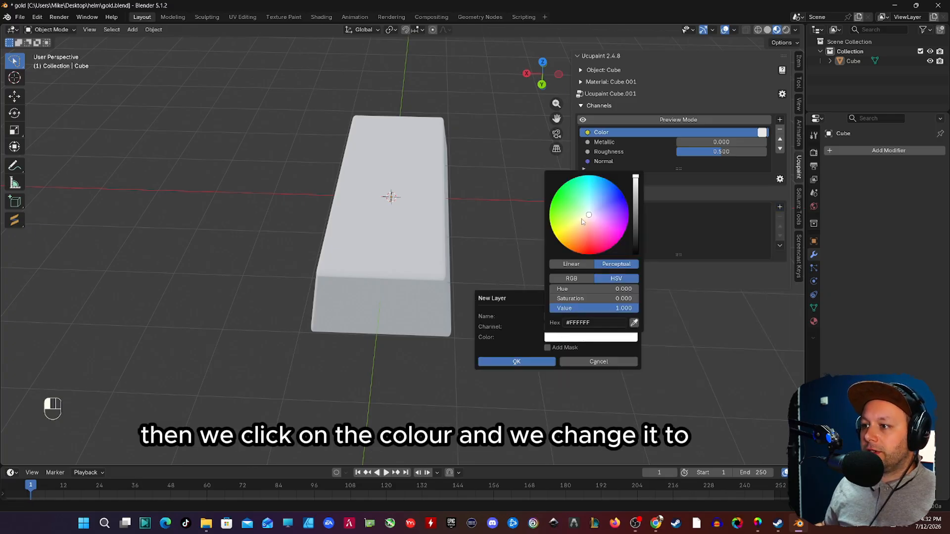
pyautogui.moveTo(581, 221)
pyautogui.mouseDown()
pyautogui.moveTo(567, 231)
pyautogui.moveTo(572, 239)
pyautogui.mouseUp()
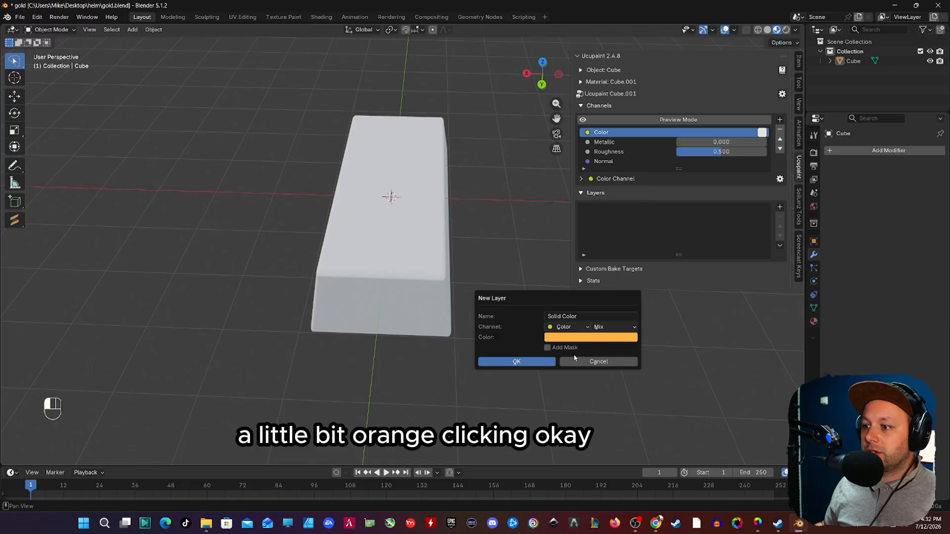
pyautogui.click(516, 362)
pyautogui.scroll(2, 540, 365)
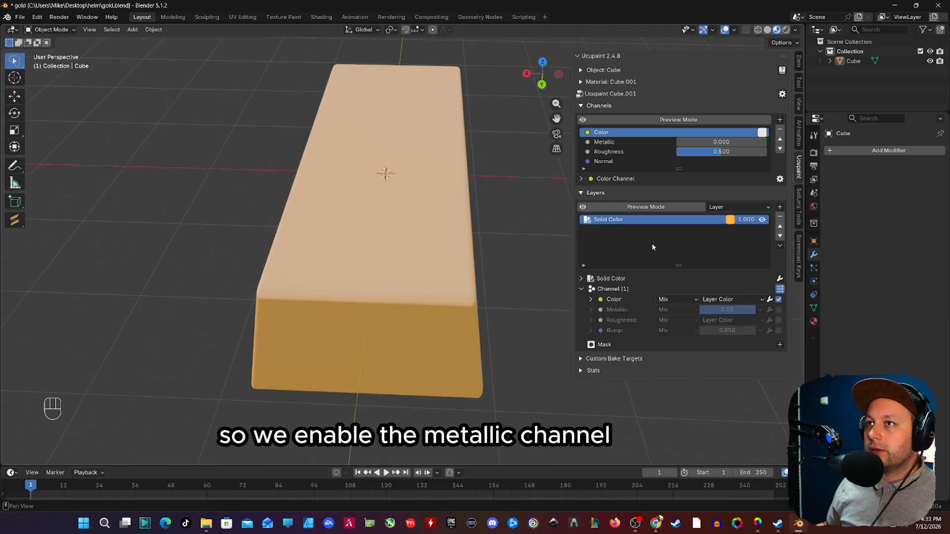
# Step: Enable the layer's Metallic channel and give its Roughness channel a custom value of 0.362
pyautogui.click(778, 309)
pyautogui.click(743, 321)
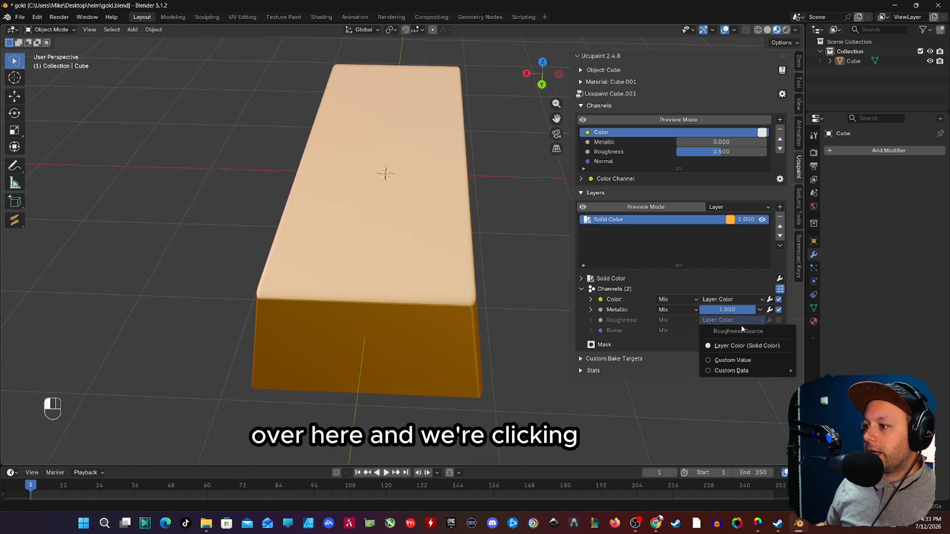
pyautogui.click(740, 361)
pyautogui.doubleClick(736, 321)
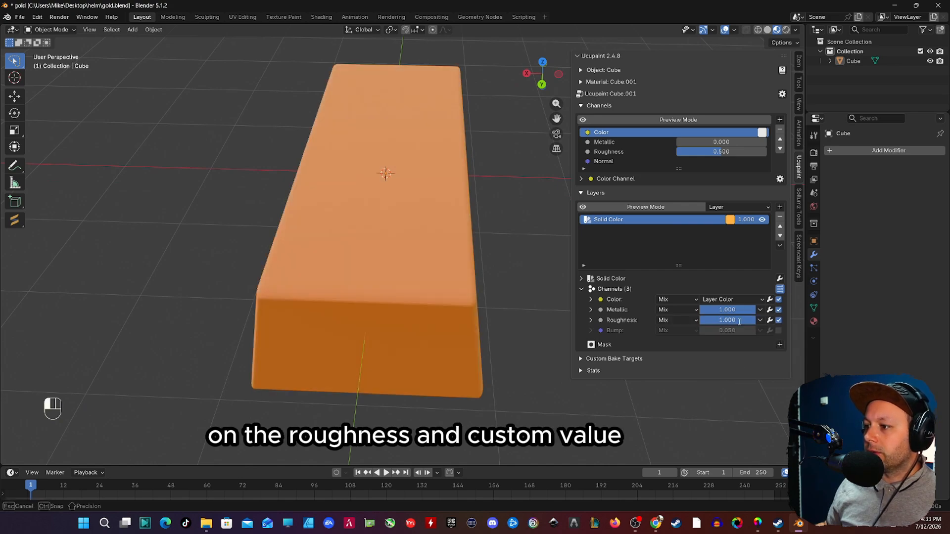
pyautogui.press('BackSpace')
pyautogui.press('BackSpace')
pyautogui.press('BackSpace')
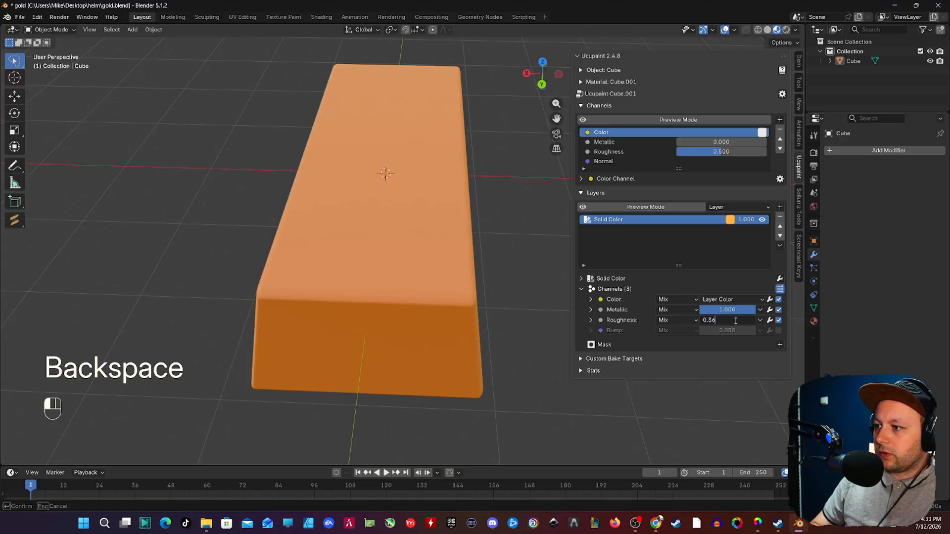
pyautogui.write('0.362')
pyautogui.press('Return')
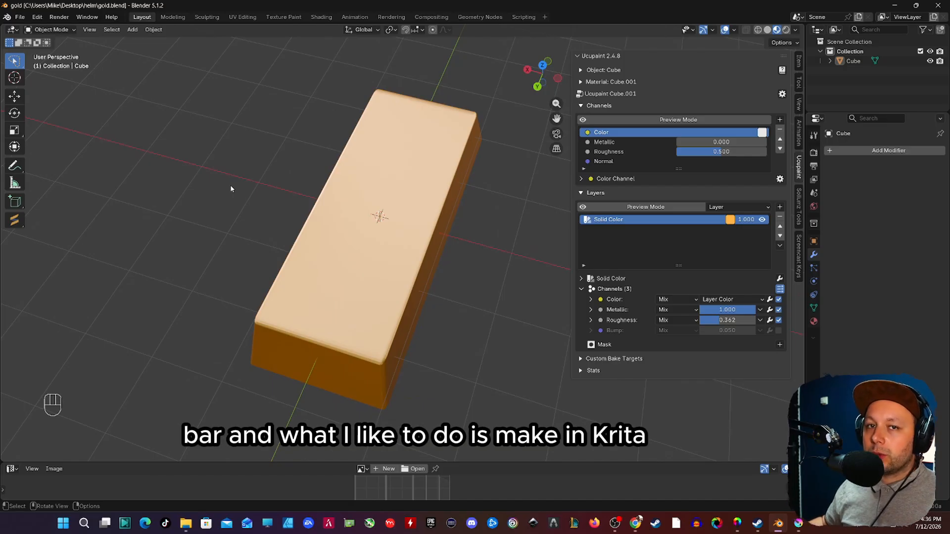
# Step: Switch to Krita and bring the whole transparent bbbb.kra text layout into view
pyautogui.moveTo(949, 4); pyautogui.dragTo(340, 63)
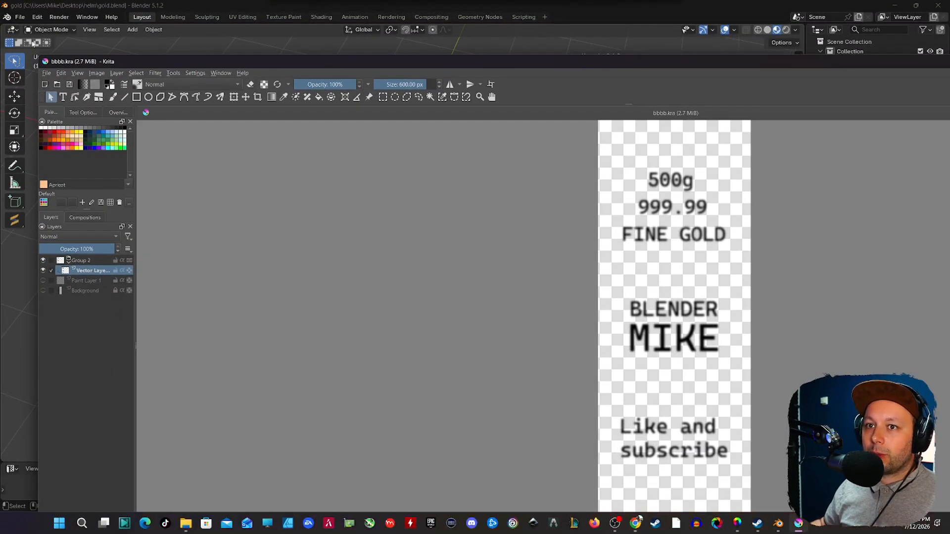
pyautogui.moveTo(344, 136); pyautogui.dragTo(351, 102)
pyautogui.moveTo(539, 111); pyautogui.dragTo(226, 38)
pyautogui.keyDown('ctrl'); pyautogui.scroll(-1, 589, 195); pyautogui.keyUp('ctrl')
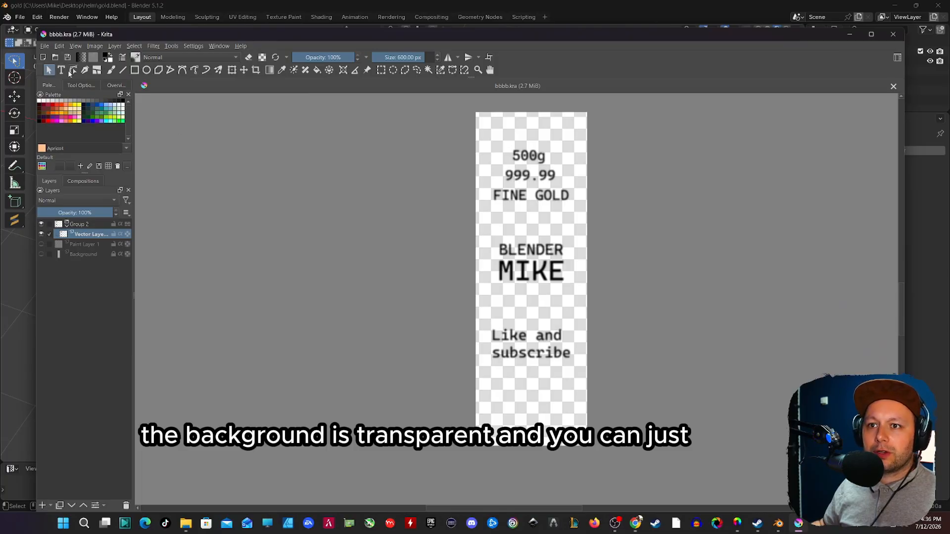
pyautogui.click(45, 46)
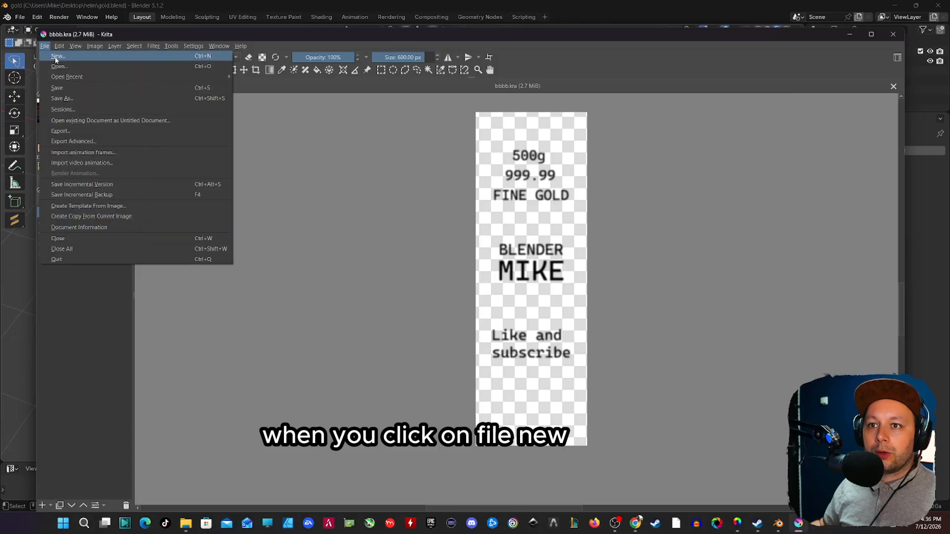
pyautogui.click(55, 57)
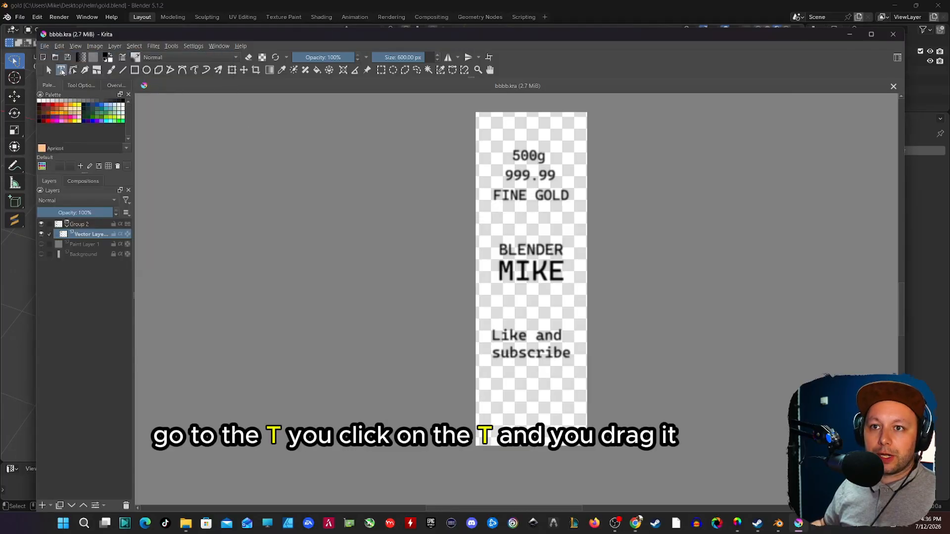
# Step: Add a new text object reading "500g" between MIKE and Like and subscribe on the canvas
pyautogui.moveTo(505, 303); pyautogui.dragTo(605, 329)
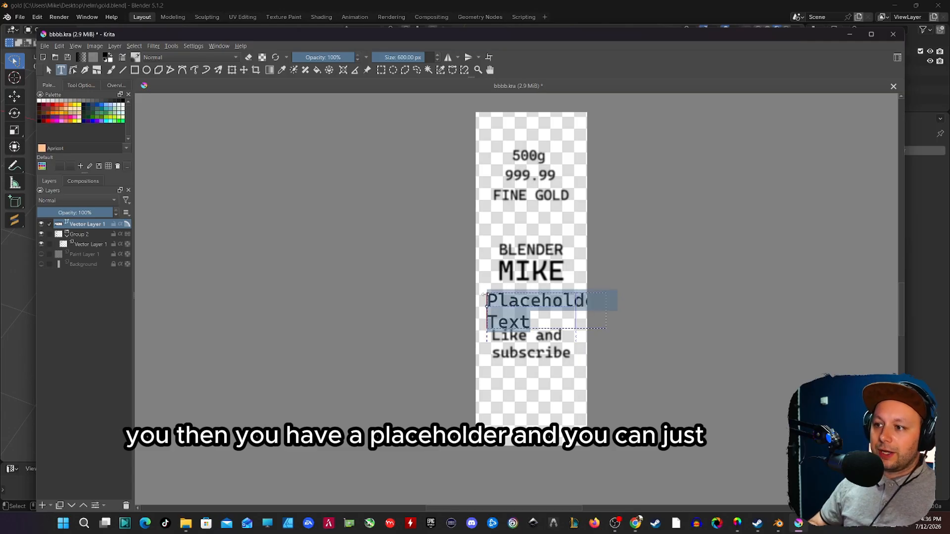
pyautogui.press('BackSpace')
pyautogui.write('500')
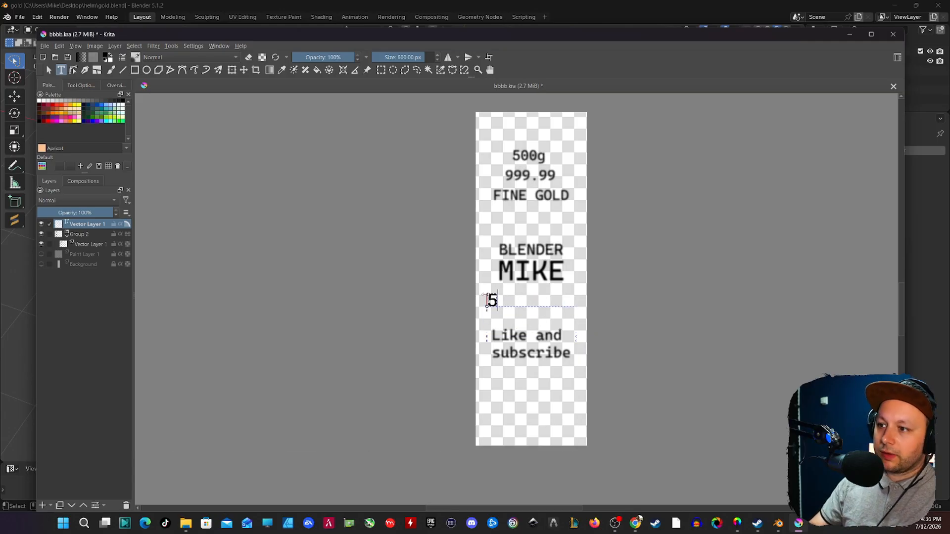
pyautogui.write('g')
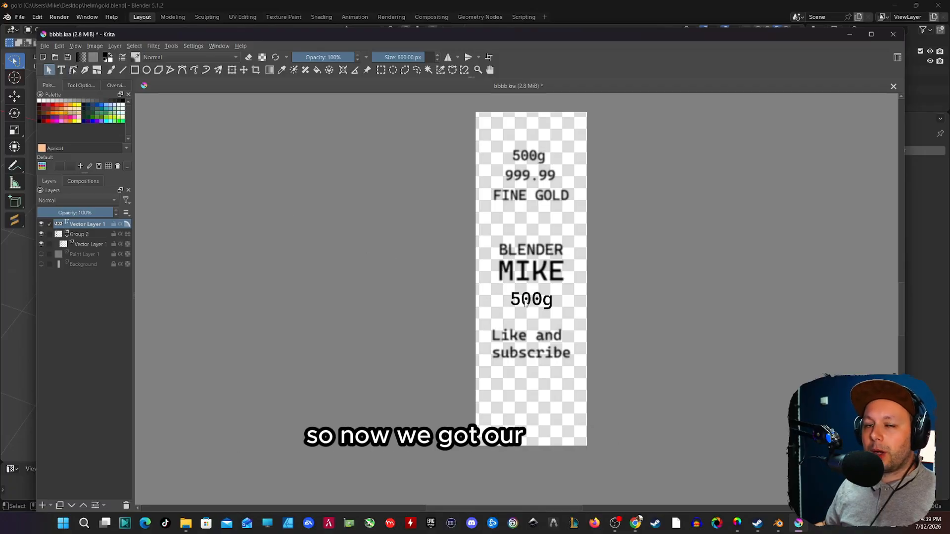
# Step: Try to apply a Blur filter to the newly added 500g vector text
pyautogui.click(526, 302)
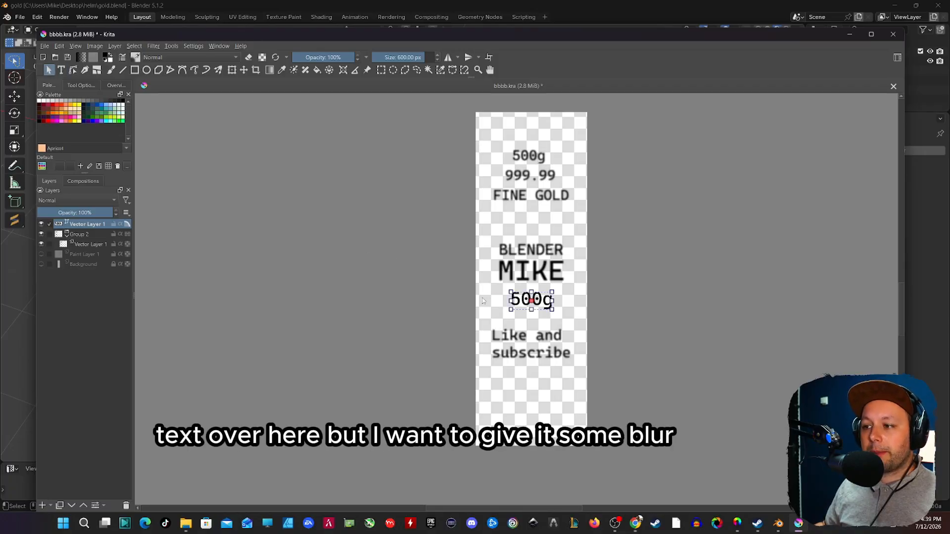
pyautogui.click(397, 273)
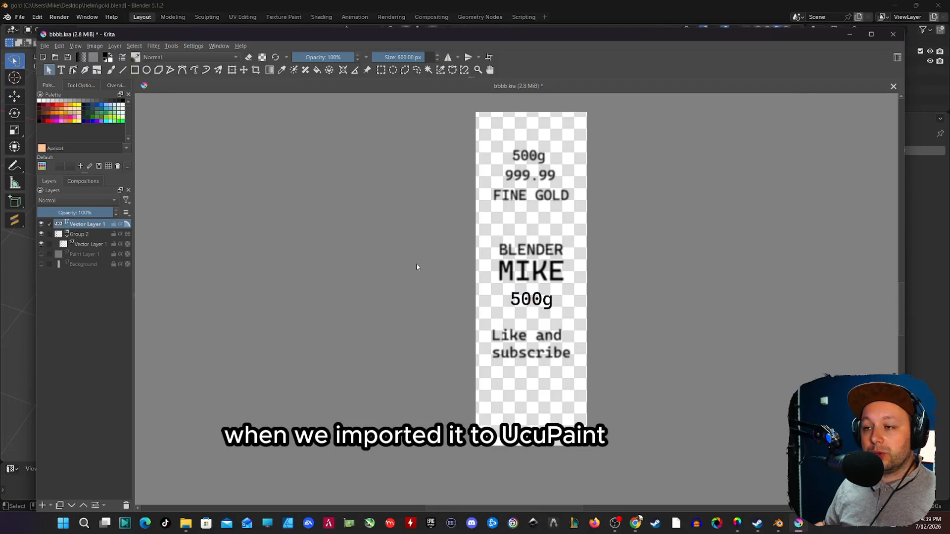
pyautogui.click(150, 46)
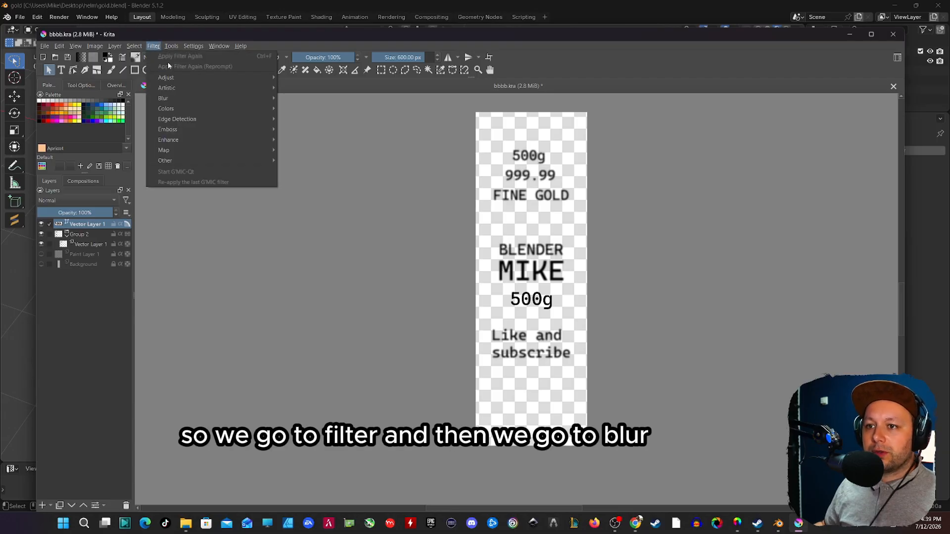
pyautogui.moveTo(202, 99)
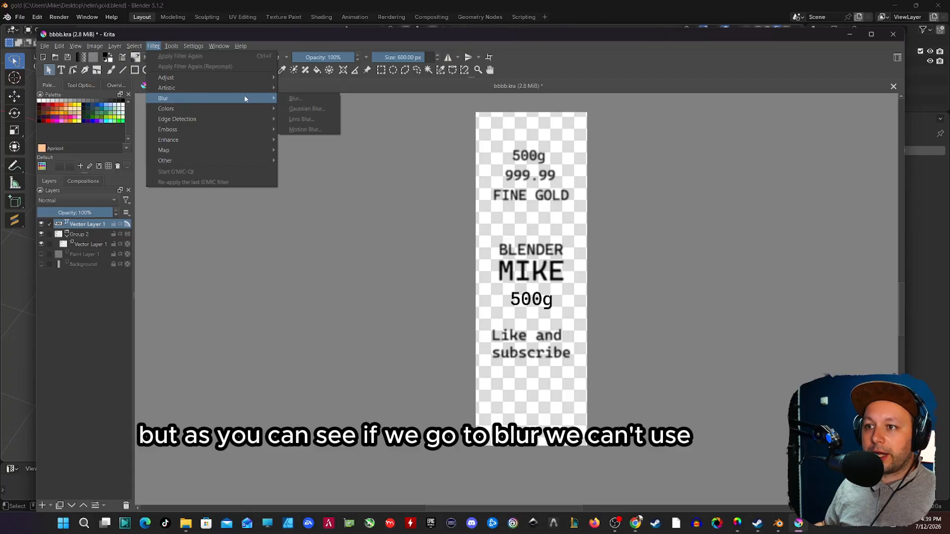
pyautogui.click(110, 44)
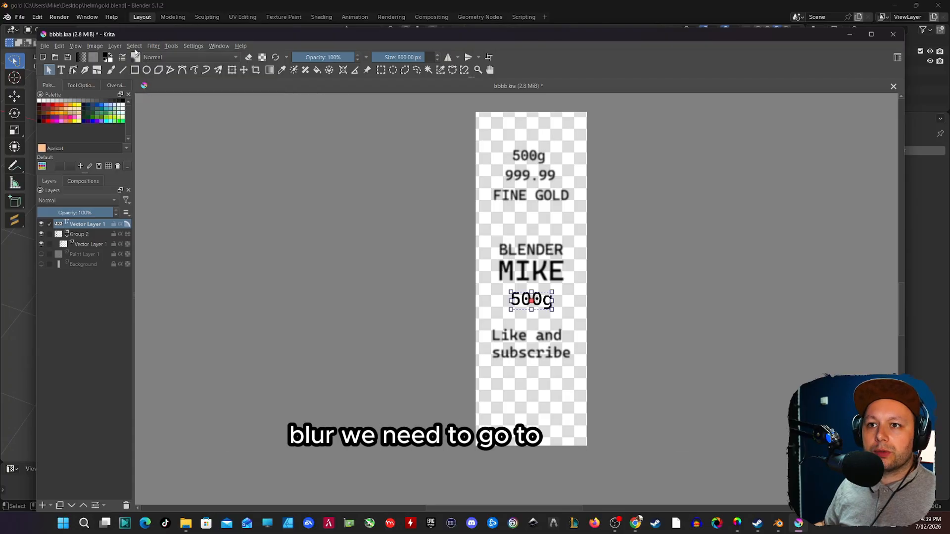
# Step: Convert the vector layer holding the new 500g text to a paint layer
pyautogui.click(114, 46)
pyautogui.moveTo(166, 109)
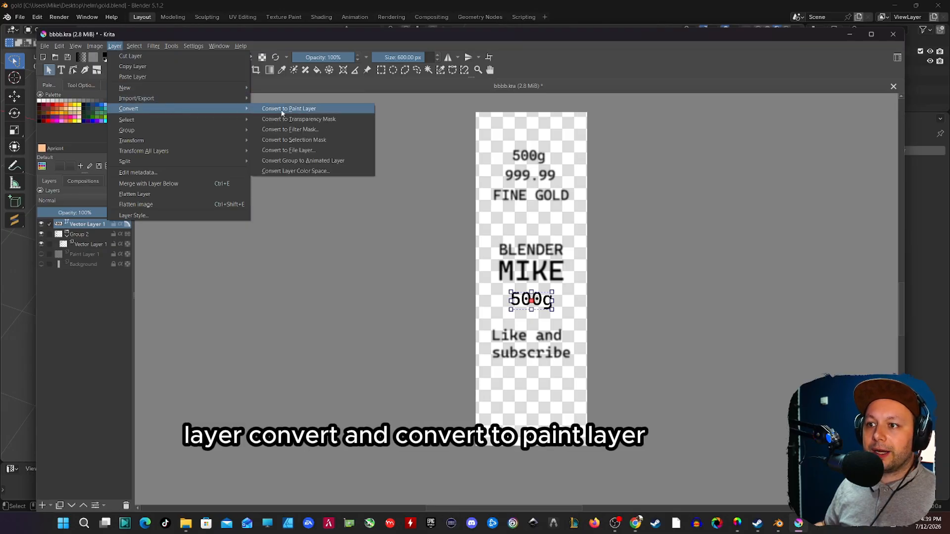
pyautogui.click(283, 112)
# Step: Apply a Gaussian Blur with 5.00 px horizontal and vertical radius to the converted 500g layer
pyautogui.click(155, 48)
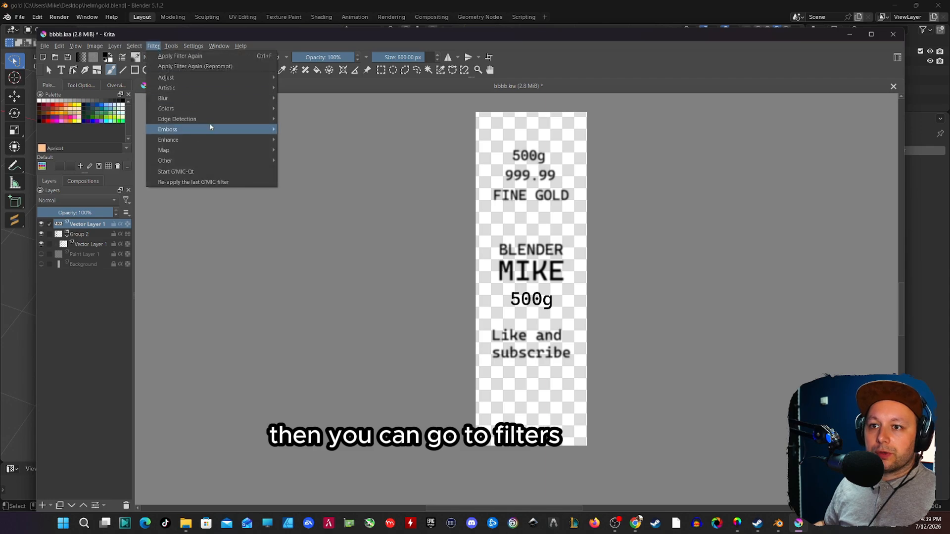
pyautogui.moveTo(219, 98)
pyautogui.click(300, 103)
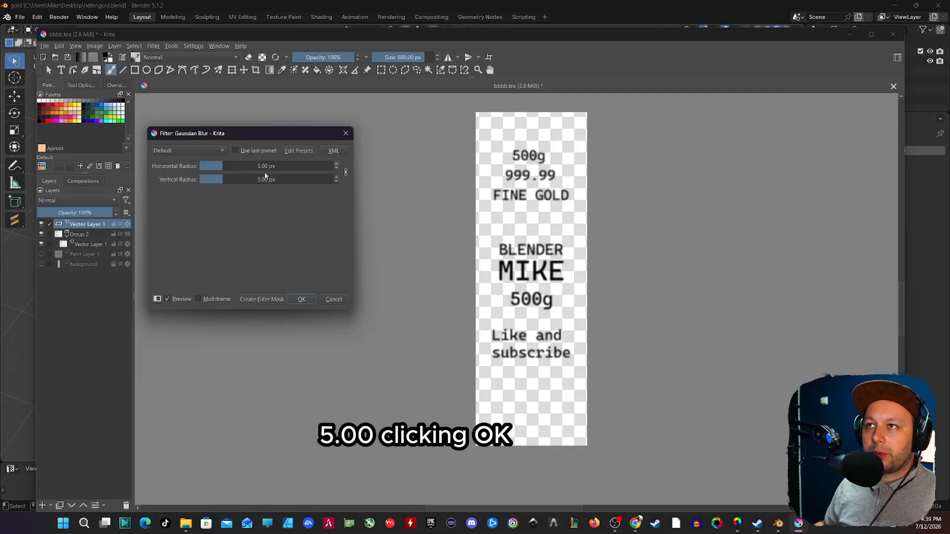
pyautogui.click(302, 299)
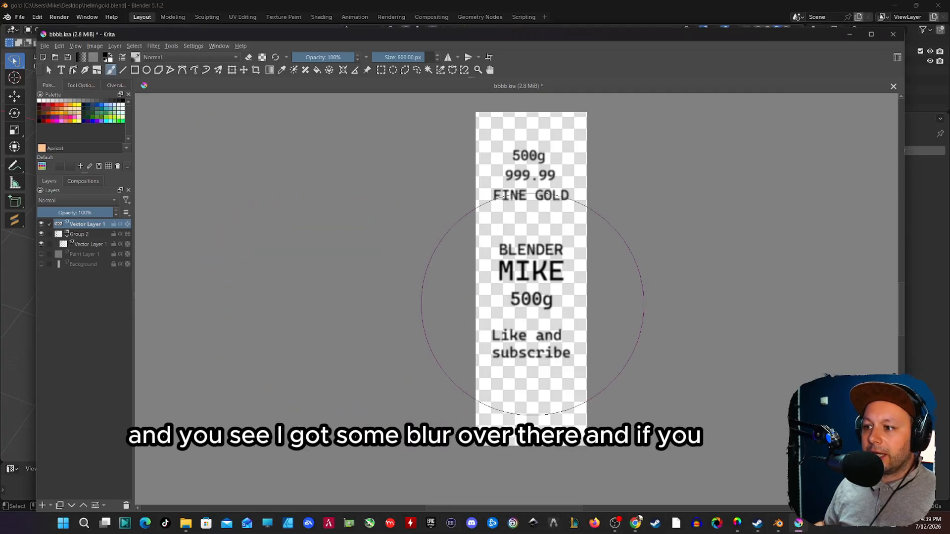
pyautogui.press('f')
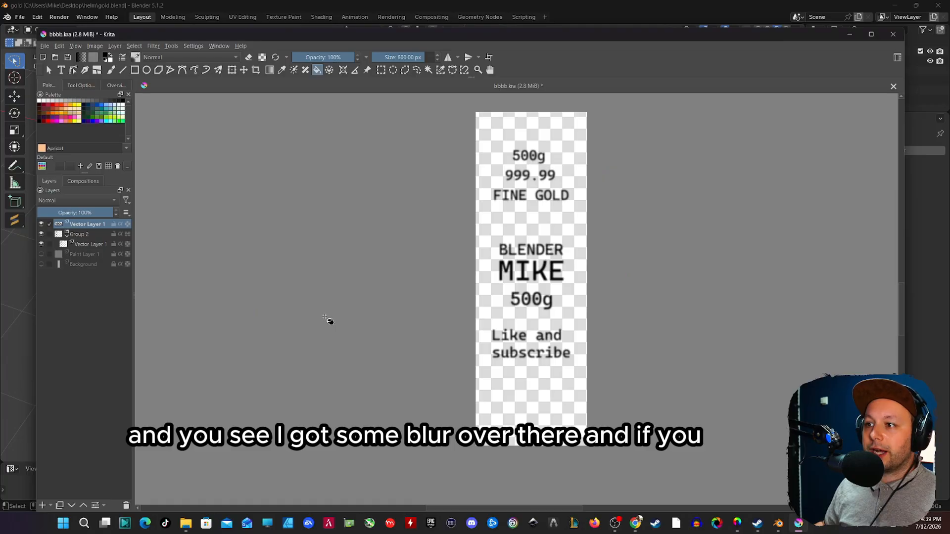
# Step: Open the export of the text image and bring up its file format choices
pyautogui.click(45, 46)
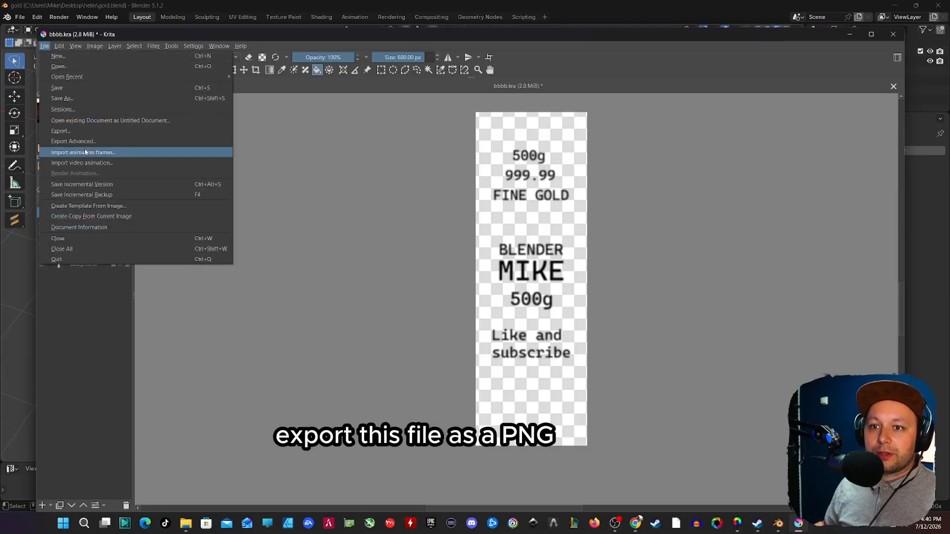
pyautogui.click(77, 130)
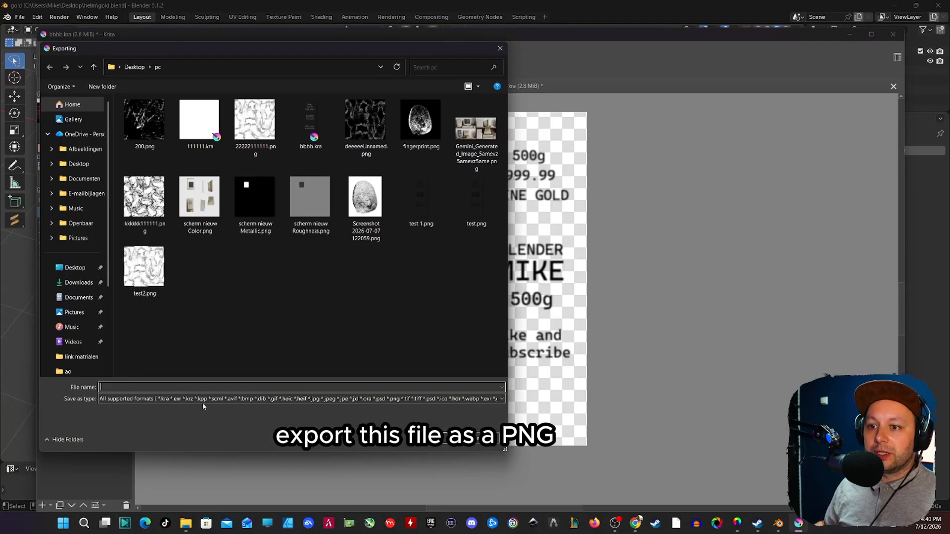
pyautogui.click(208, 399)
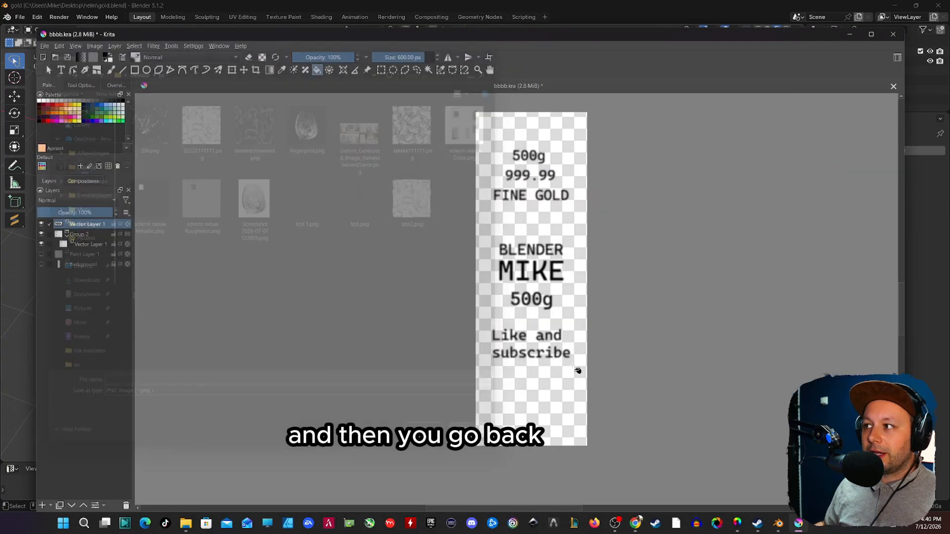
# Step: Switch back to Blender and turn the enlarged UV Editor area into a File Browser showing thumbnails
pyautogui.click(849, 34)
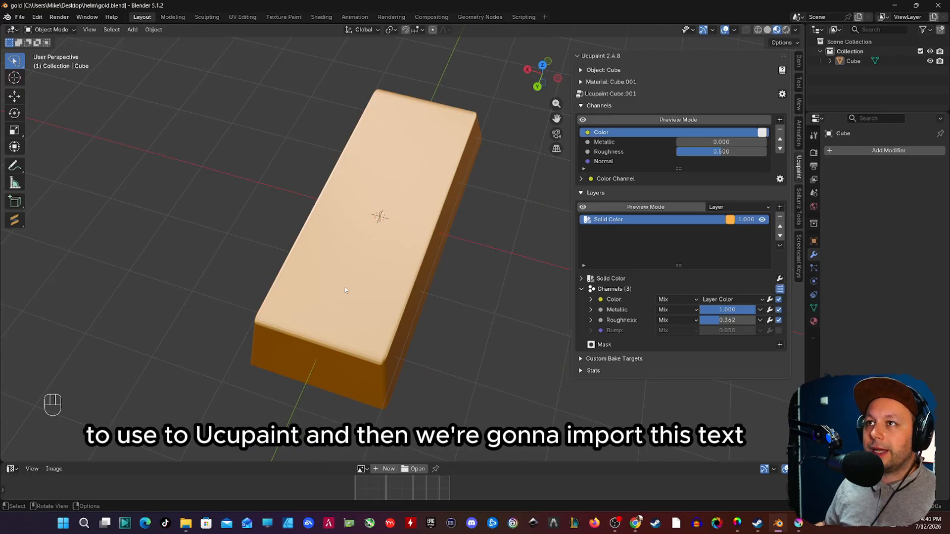
pyautogui.moveTo(335, 463); pyautogui.dragTo(358, 338)
pyautogui.click(10, 343)
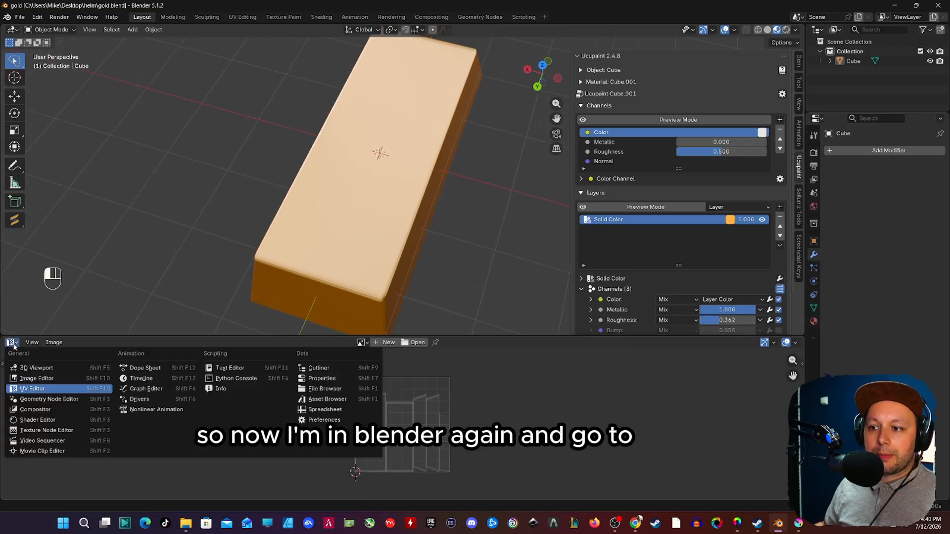
pyautogui.click(322, 389)
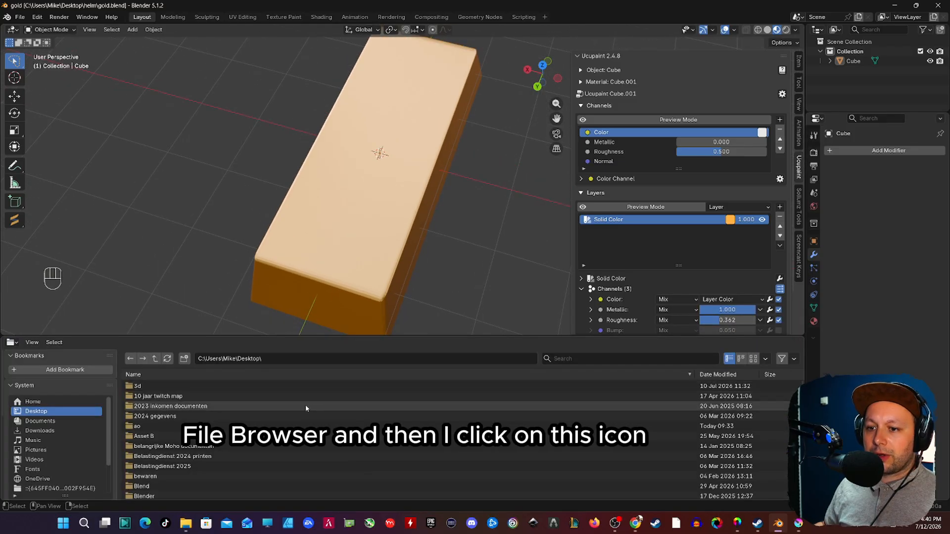
pyautogui.click(753, 358)
pyautogui.moveTo(396, 337); pyautogui.dragTo(395, 270)
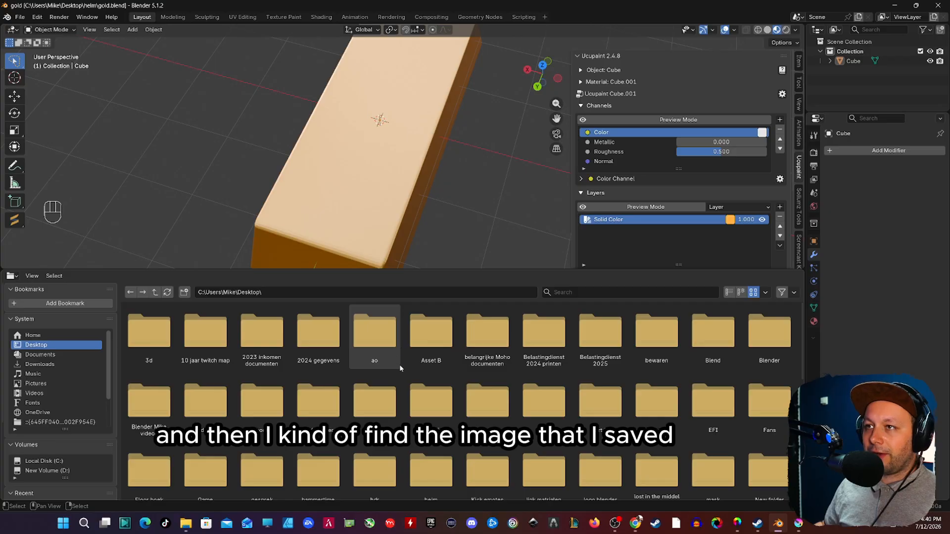
# Step: Open test 1.png from the desktop's pc folder as a Ucupaint decal layer on the gold bar
pyautogui.scroll(-5, 292, 367)
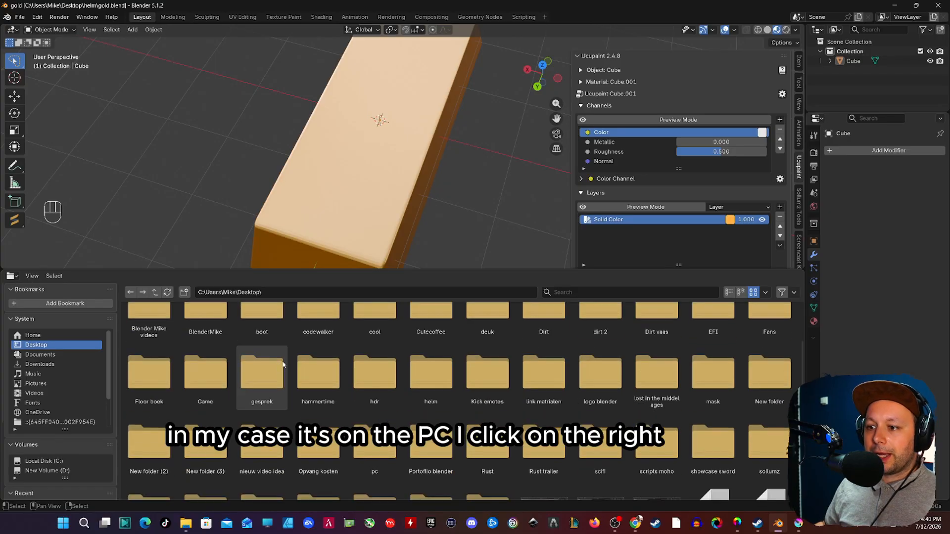
pyautogui.doubleClick(373, 454)
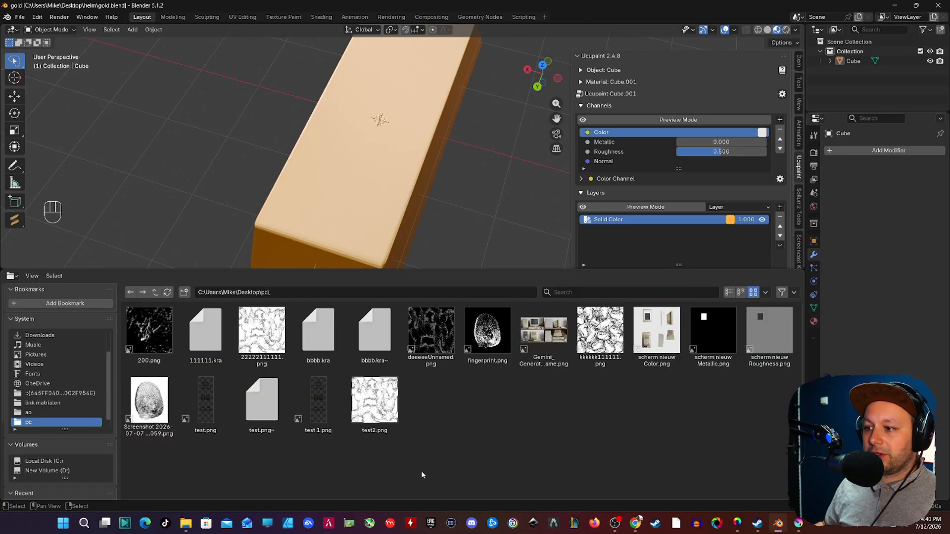
pyautogui.rightClick(309, 418)
pyautogui.moveTo(313, 498)
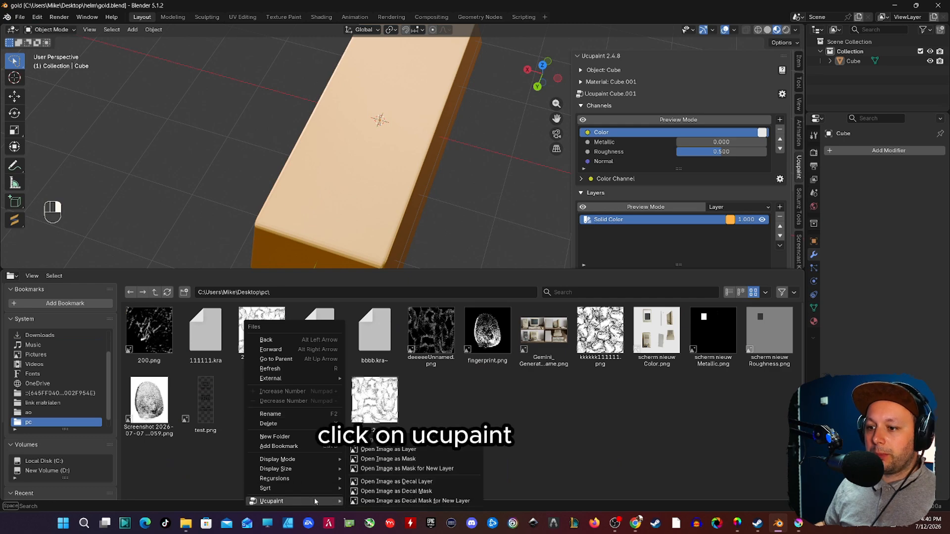
pyautogui.click(424, 483)
pyautogui.click(435, 502)
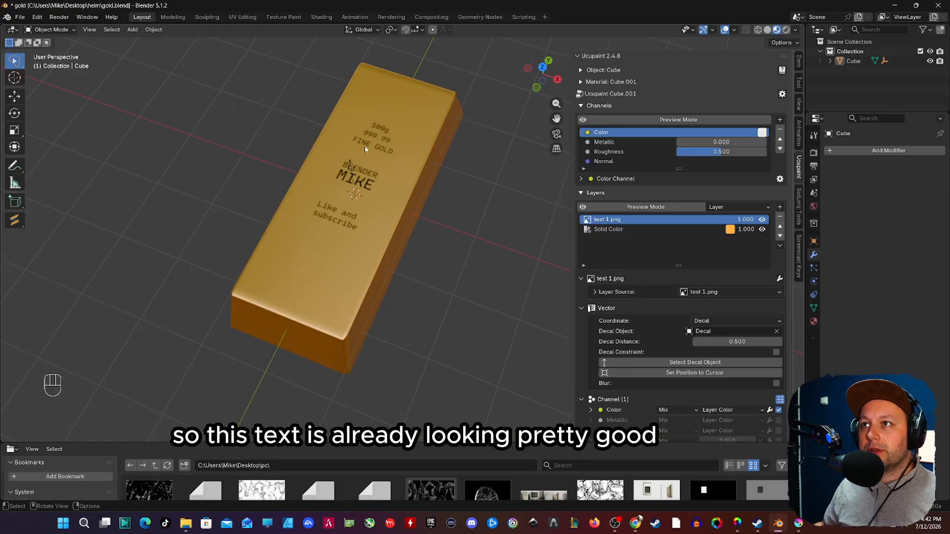
# Step: Enable Decal Constraint for the test 1.png layer on the gold bar
pyautogui.click(354, 189)
pyautogui.moveTo(354, 189); pyautogui.dragTo(329, 148, button='middle')
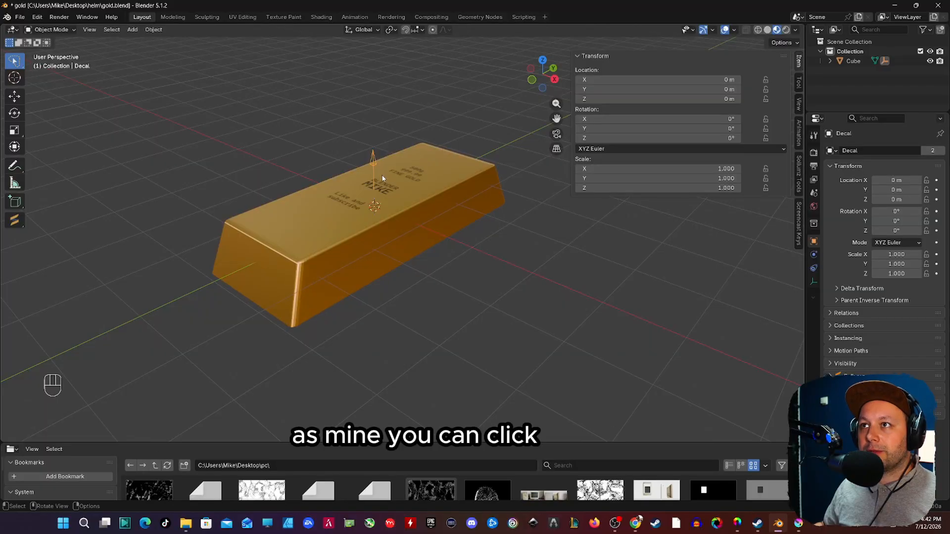
pyautogui.click(331, 200)
pyautogui.moveTo(331, 201); pyautogui.dragTo(337, 258, button='middle')
pyautogui.scroll(-2, 666, 322)
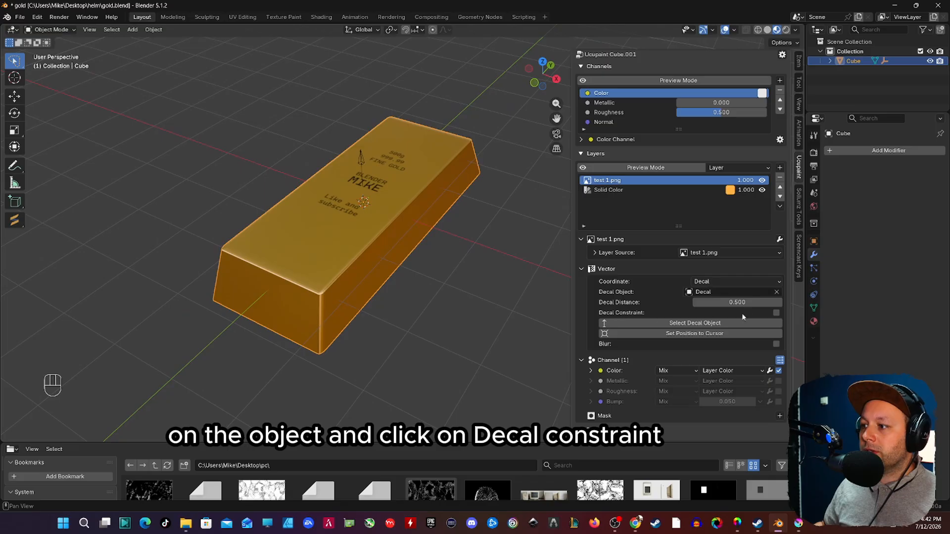
pyautogui.click(775, 313)
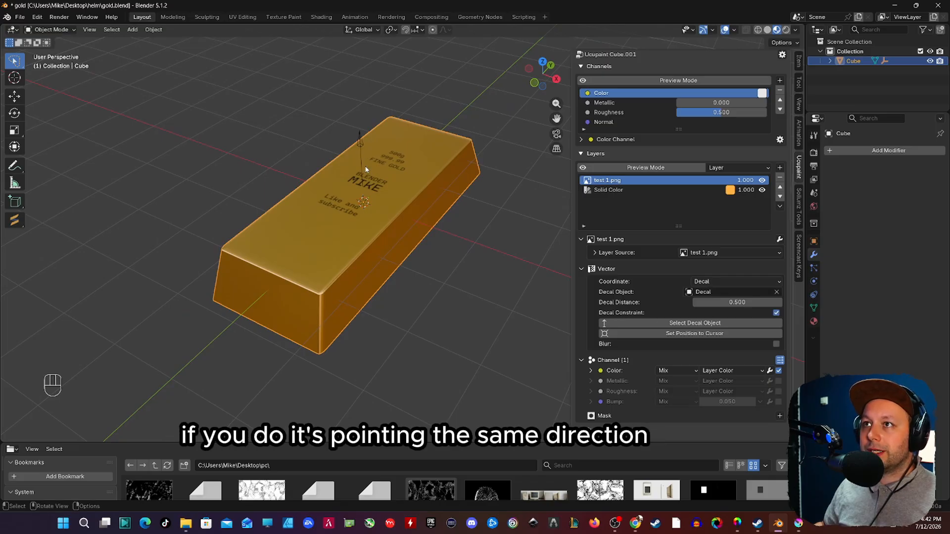
# Step: Select the decal's arrow object and scale it up to about 1.33 so the text fills more of the bar's top
pyautogui.moveTo(355, 201); pyautogui.dragTo(347, 162, button='middle')
pyautogui.click(347, 157)
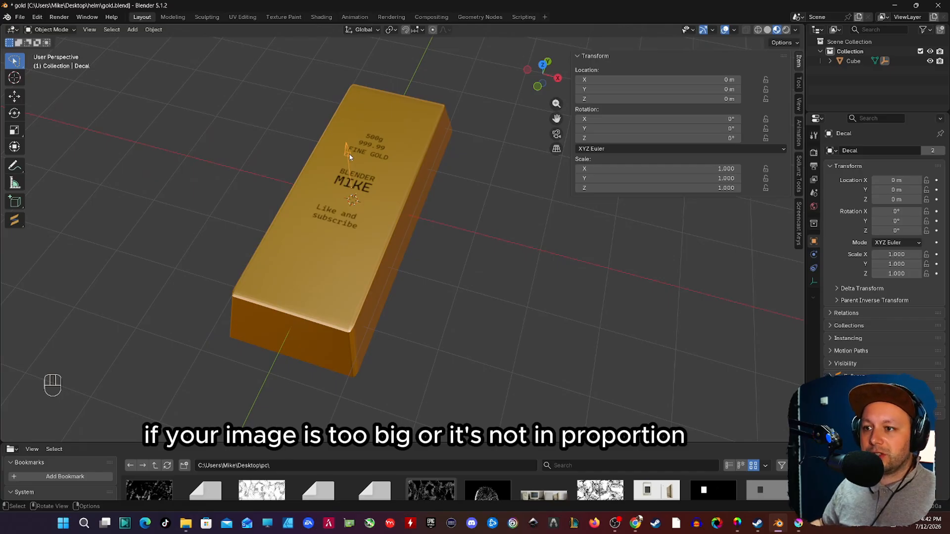
pyautogui.moveTo(372, 180); pyautogui.dragTo(365, 178, button='middle')
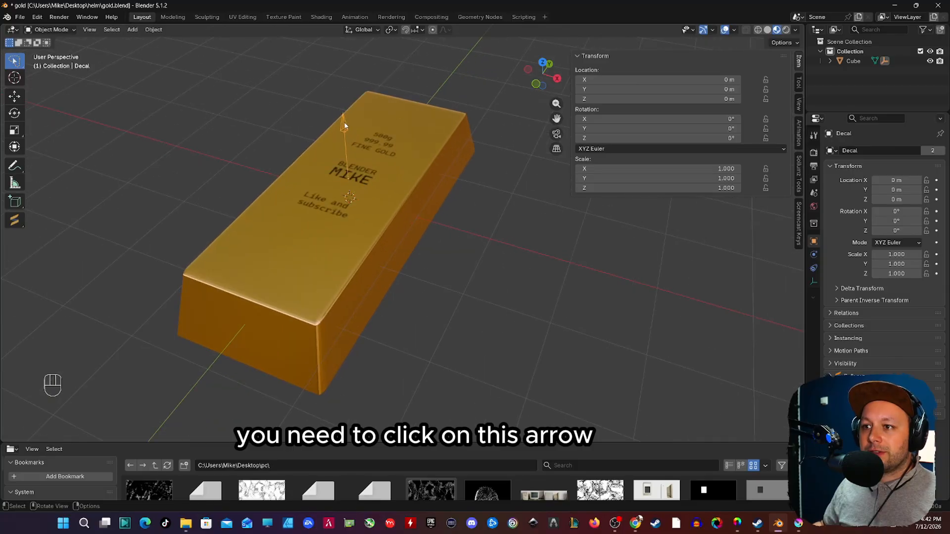
pyautogui.press('s')
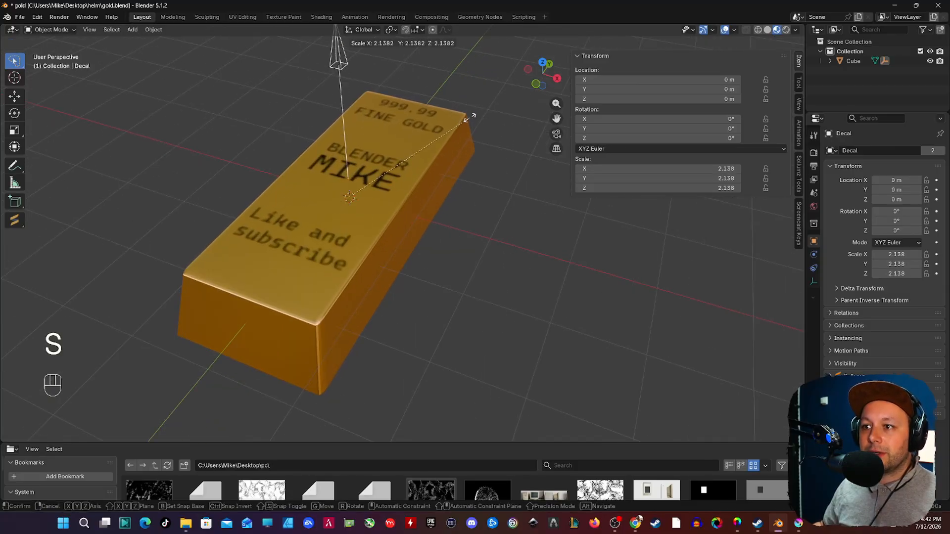
pyautogui.click(312, 171)
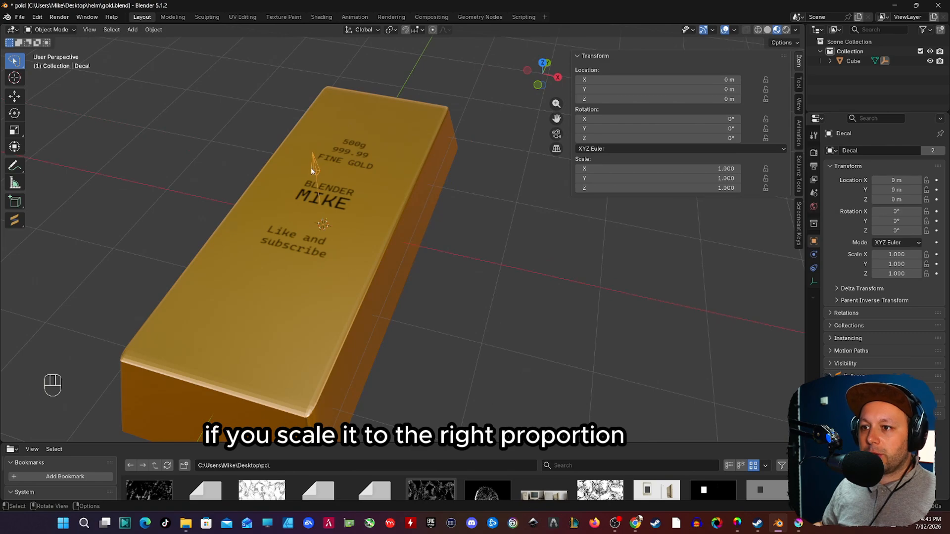
pyautogui.press('s')
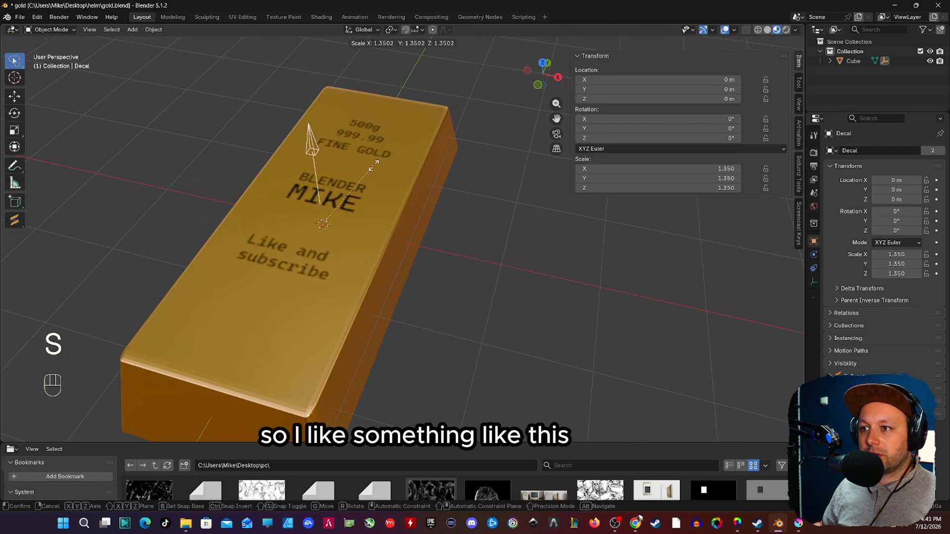
pyautogui.click(372, 164)
pyautogui.moveTo(372, 165); pyautogui.dragTo(346, 148, button='middle')
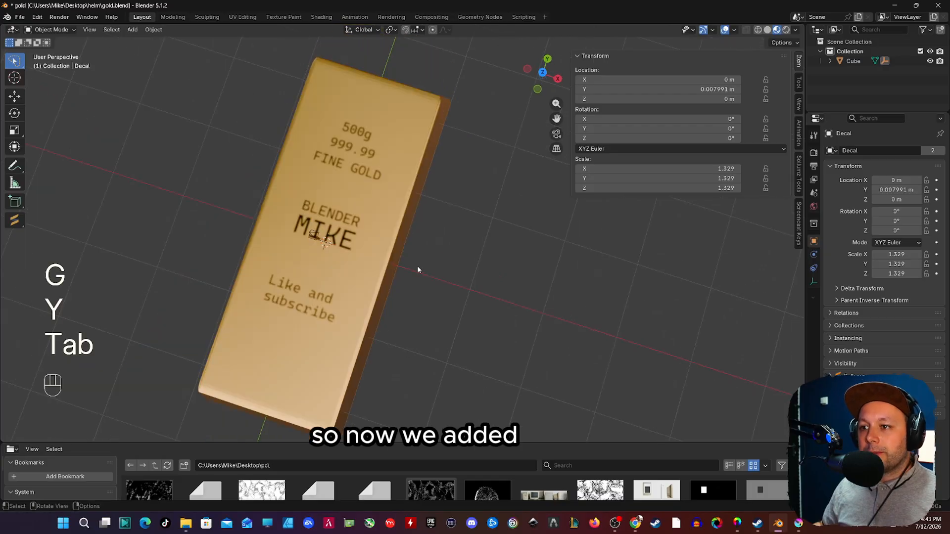
# Step: Reselect the gold bar, then disable the test 1.png layer's Color channel and enable its Bump channel at 0.010
pyautogui.moveTo(418, 270); pyautogui.dragTo(473, 204, button='middle')
pyautogui.click(363, 307)
pyautogui.moveTo(368, 314); pyautogui.dragTo(445, 248, button='middle')
pyautogui.scroll(-3, 496, 267)
pyautogui.scroll(2, 462, 269)
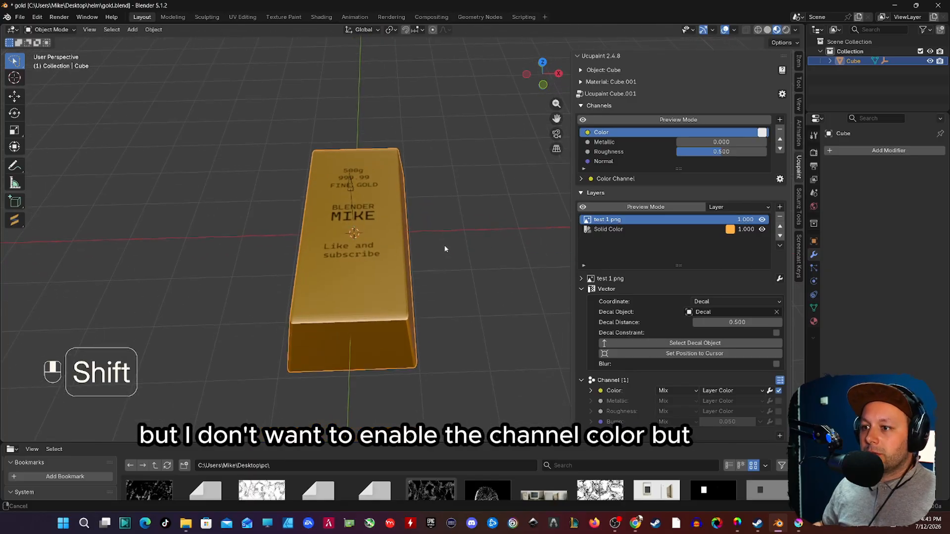
pyautogui.scroll(1, 445, 247)
pyautogui.scroll(-2, 688, 365)
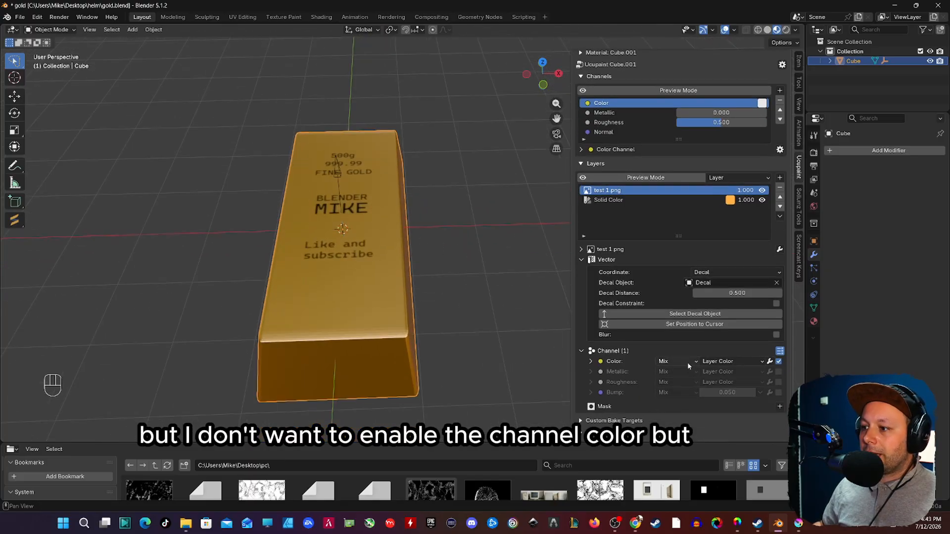
pyautogui.click(777, 362)
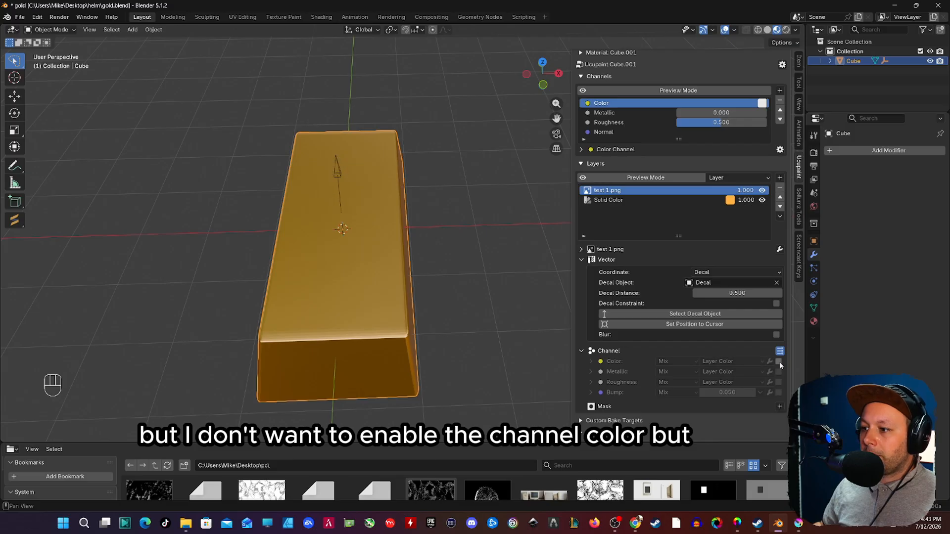
pyautogui.click(779, 395)
# Step: Check the engraved text on top of the bar from several angles and save the file
pyautogui.moveTo(396, 254); pyautogui.dragTo(395, 283, button='middle')
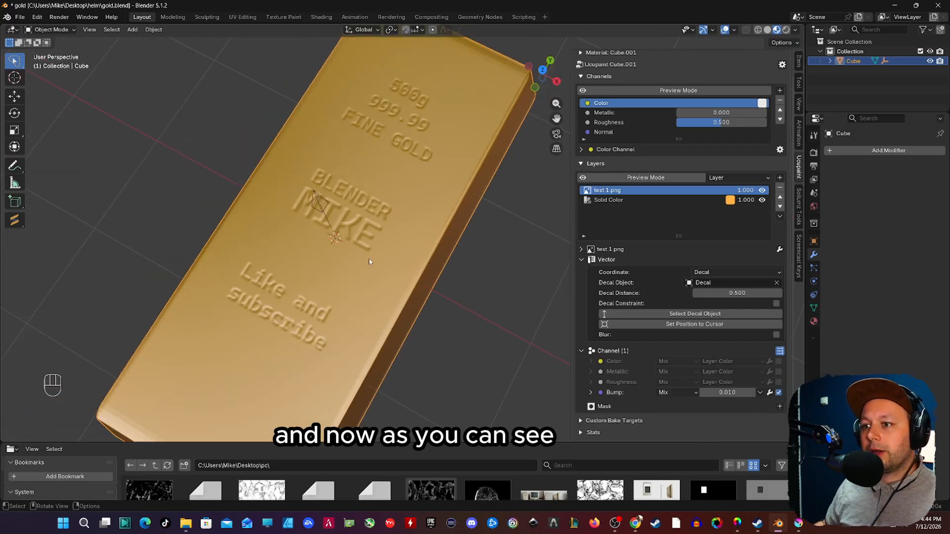
pyautogui.moveTo(396, 283)
pyautogui.keyDown('shift'); pyautogui.mouseDown(button='middle')
pyautogui.moveTo(371, 218)
pyautogui.moveTo(319, 206)
pyautogui.moveTo(386, 202)
pyautogui.moveTo(399, 277)
pyautogui.mouseUp(button='middle'); pyautogui.keyUp('shift')
pyautogui.scroll(-3, 333, 236)
pyautogui.scroll(2, 412, 277)
pyautogui.hotkey('ctrl', 's')
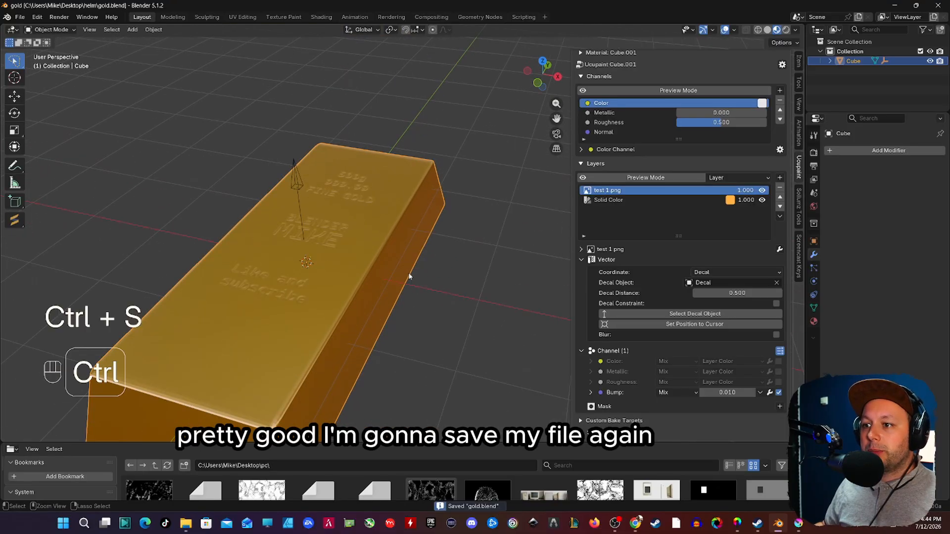
# Step: Add a near-black (#0A0A0A) Solid Color layer directly above the gold Solid Color layer
pyautogui.moveTo(389, 218); pyautogui.dragTo(339, 259, button='middle')
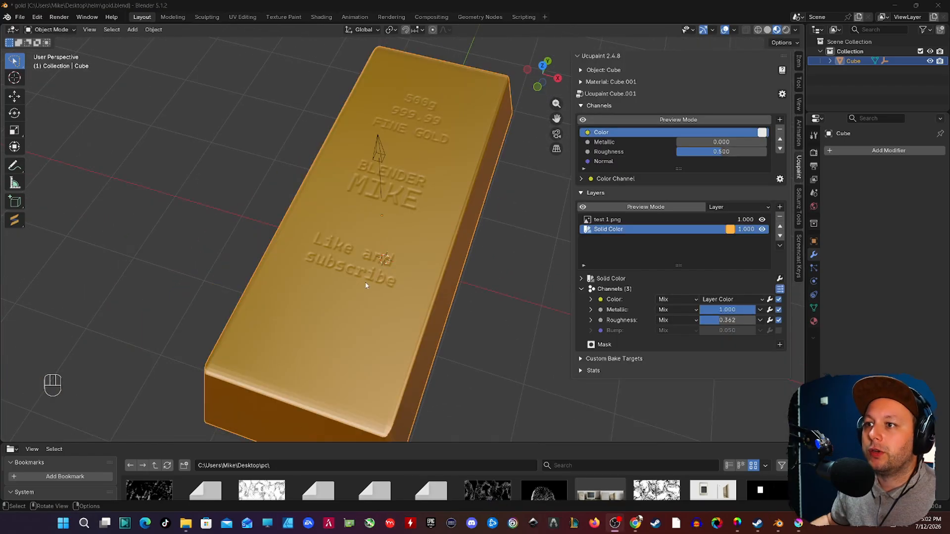
pyautogui.moveTo(366, 286); pyautogui.dragTo(383, 234, button='middle')
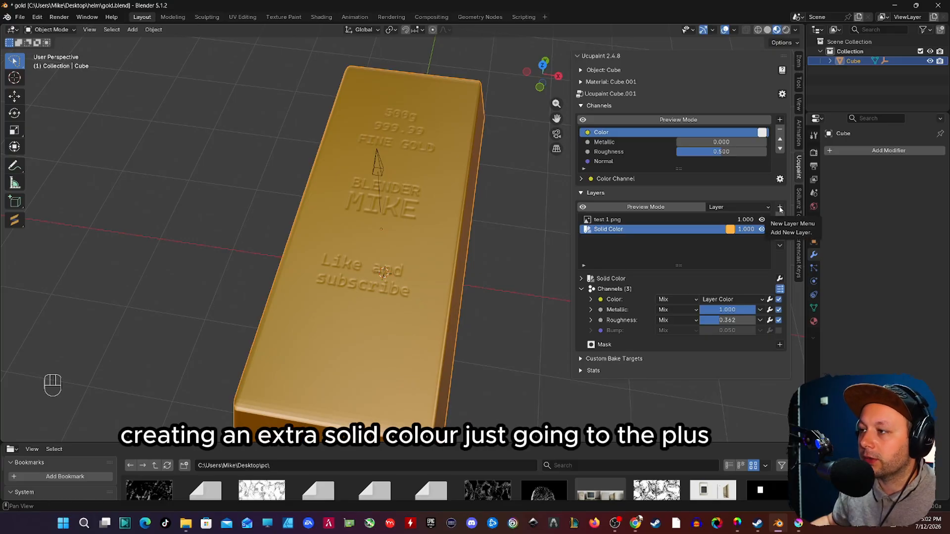
pyautogui.click(780, 210)
pyautogui.click(550, 312)
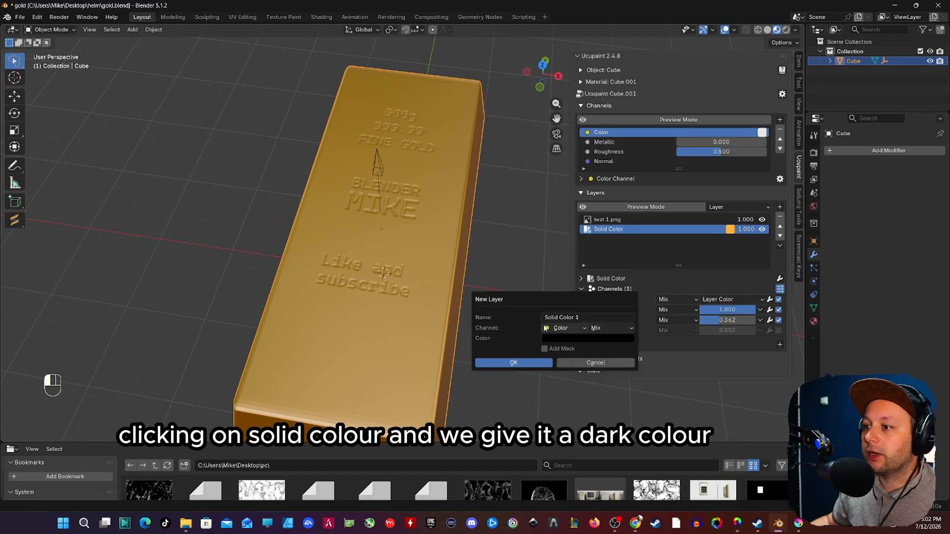
pyautogui.click(569, 338)
pyautogui.moveTo(632, 250)
pyautogui.mouseDown()
pyautogui.moveTo(632, 188)
pyautogui.moveTo(632, 256)
pyautogui.mouseUp()
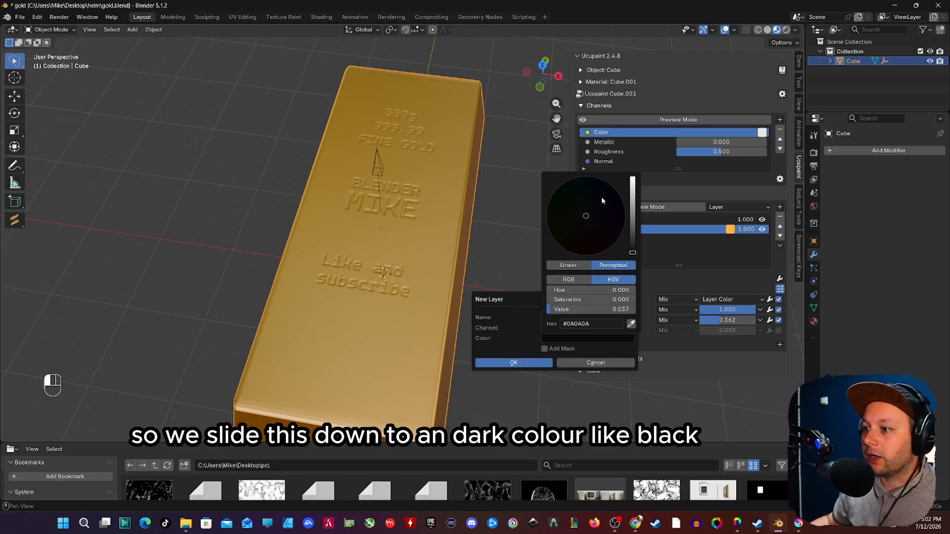
pyautogui.click(513, 364)
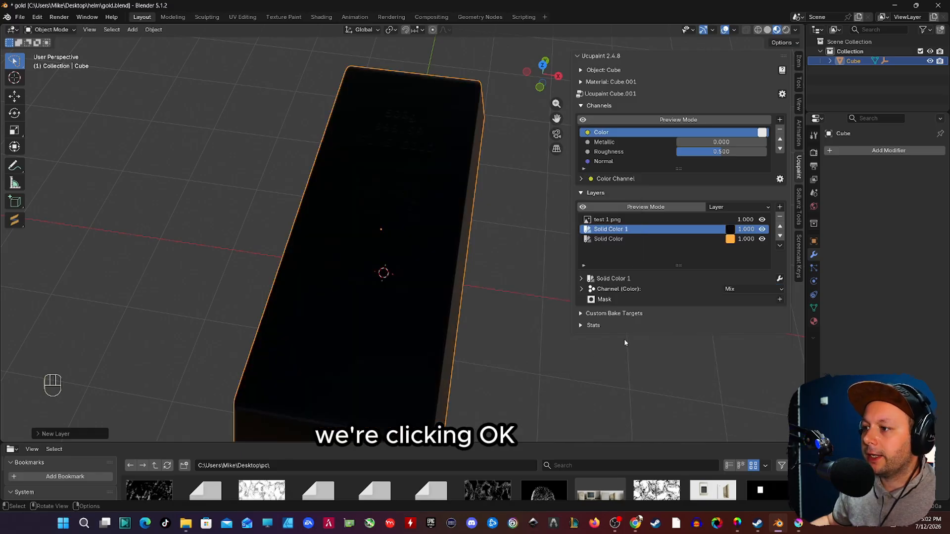
# Step: Add an Edge Detect mask to the black Solid Color 1 layer and set its radius to 0.250
pyautogui.click(779, 300)
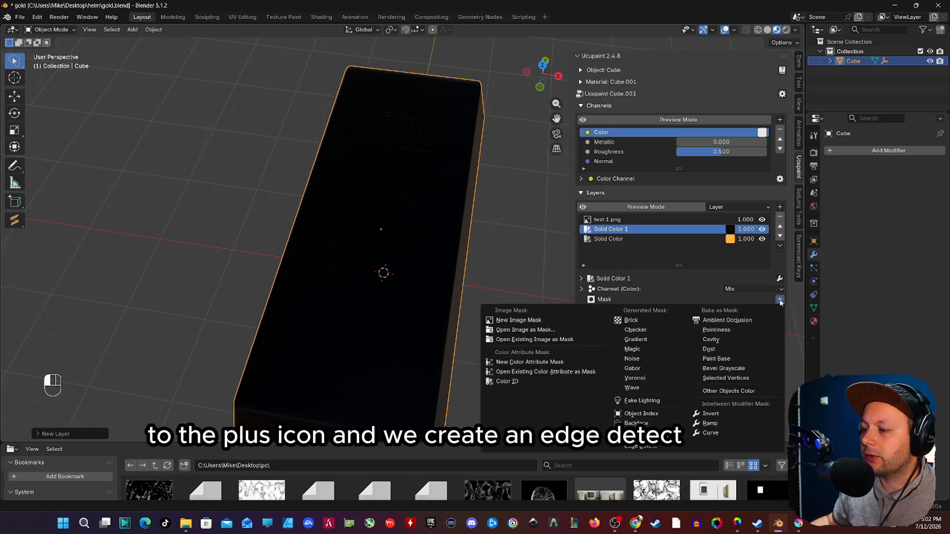
pyautogui.click(647, 446)
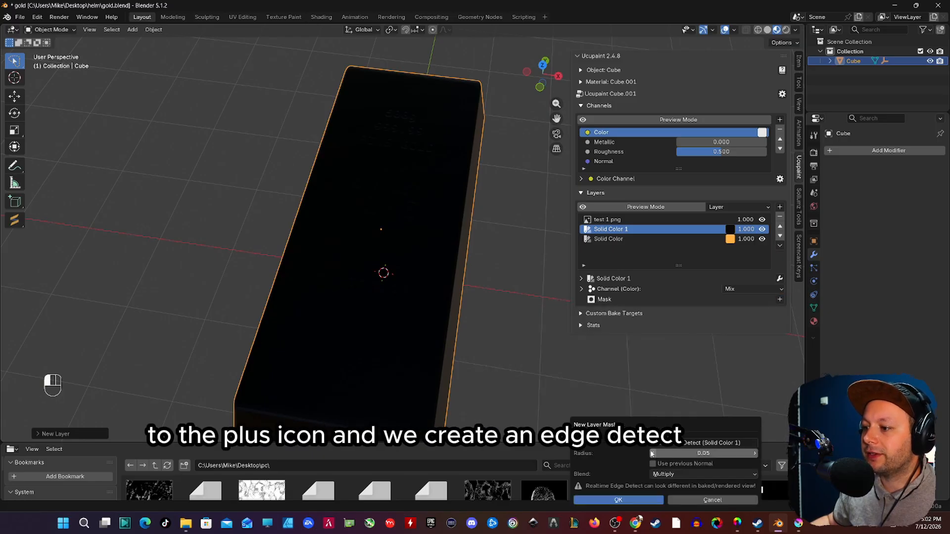
pyautogui.click(625, 501)
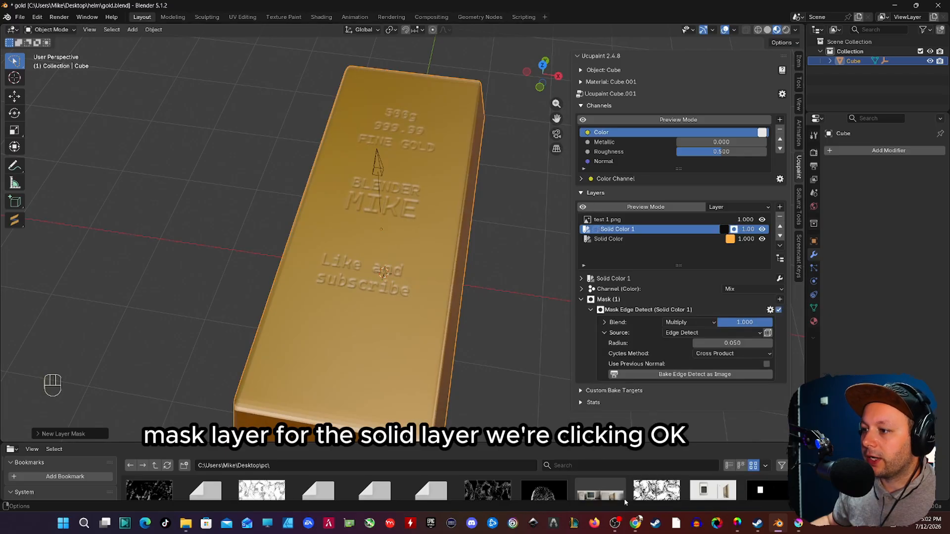
pyautogui.moveTo(730, 345)
pyautogui.mouseDown()
pyautogui.moveTo(772, 345)
pyautogui.moveTo(732, 344)
pyautogui.mouseUp()
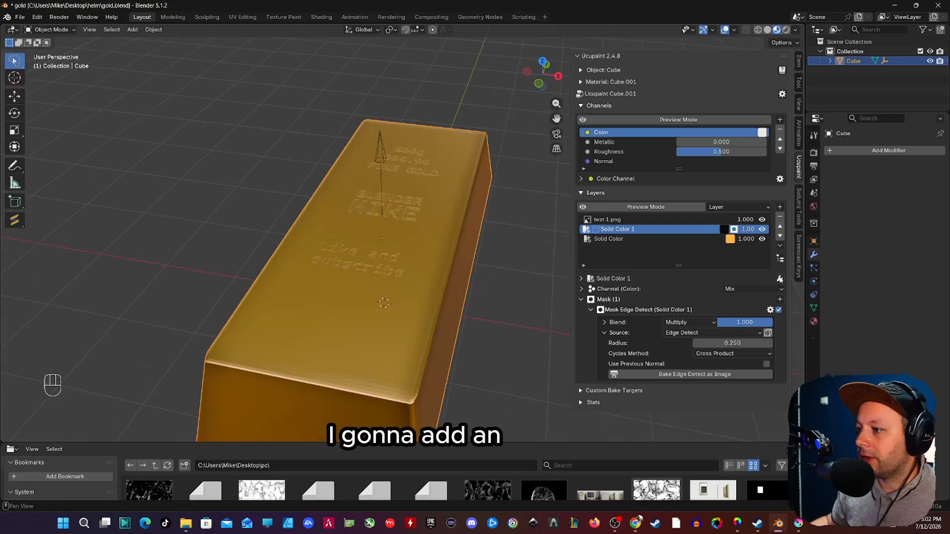
# Step: Add a Ramp mask to the Solid Color 1 layer with the black stop at 0.232 and the white stop at 0.761
pyautogui.click(780, 278)
pyautogui.press('Escape')
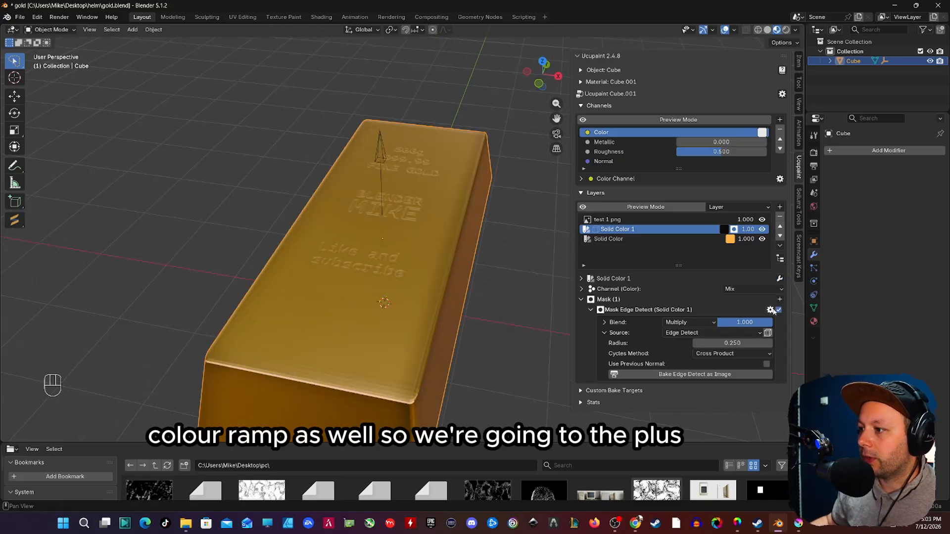
pyautogui.click(780, 300)
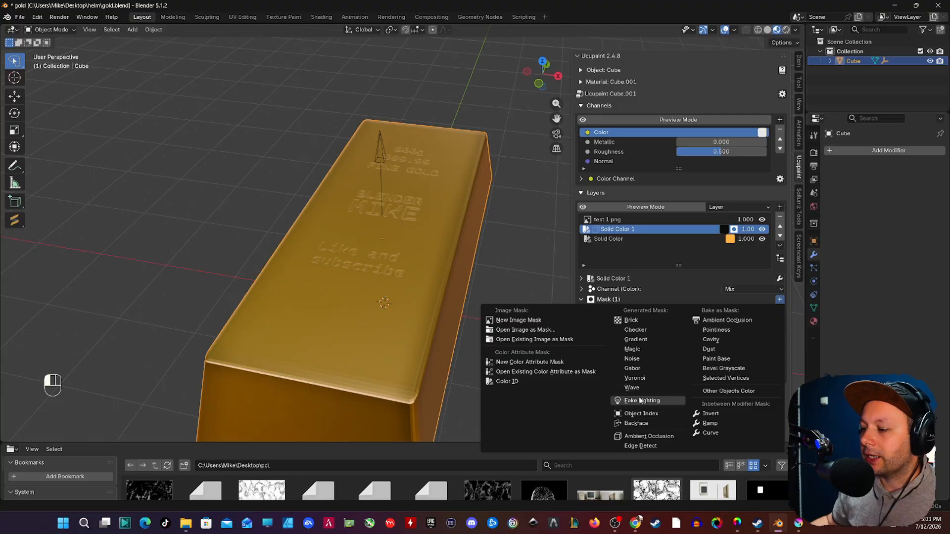
pyautogui.click(710, 424)
pyautogui.scroll(-2, 632, 403)
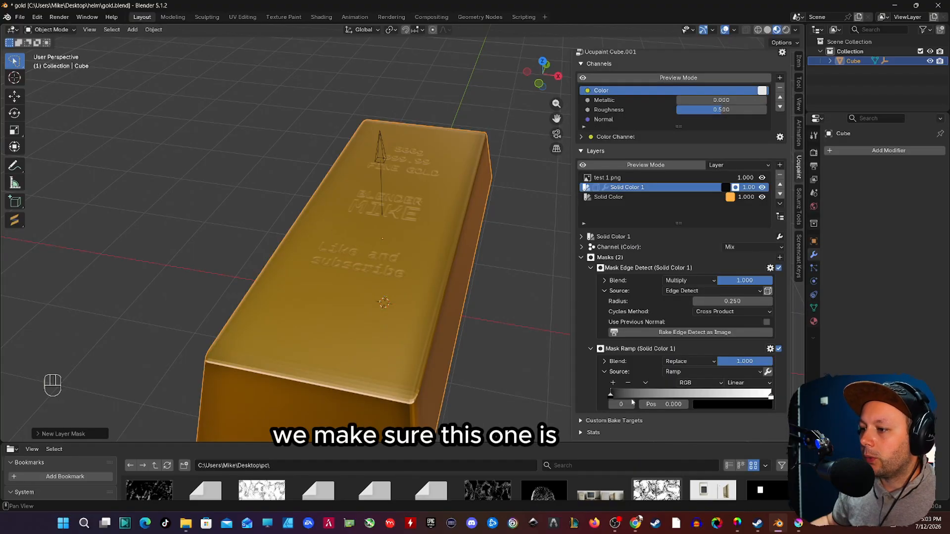
pyautogui.moveTo(611, 398); pyautogui.dragTo(648, 399)
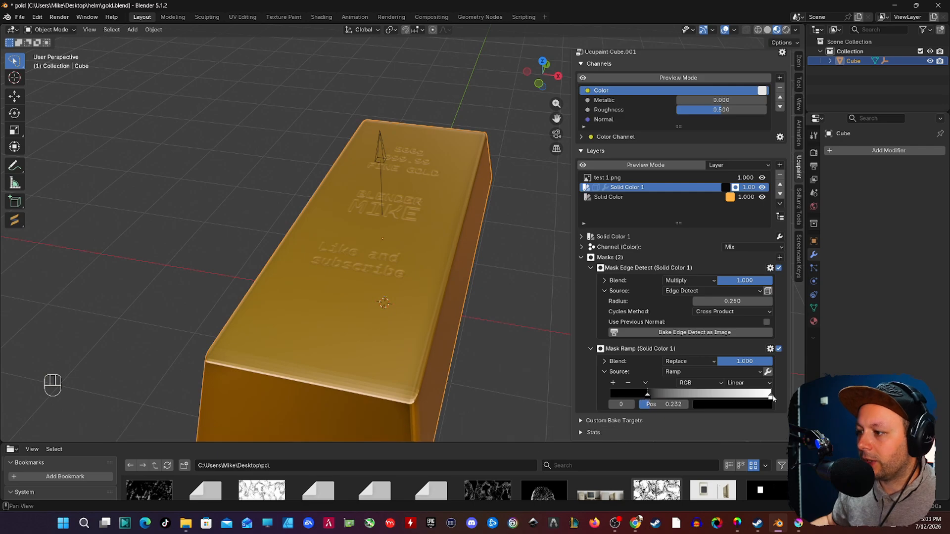
pyautogui.click(772, 398)
pyautogui.moveTo(766, 399); pyautogui.dragTo(733, 399)
# Step: Set the Edge Detect mask's radius to 0.450 on the Solid Color 1 layer
pyautogui.moveTo(396, 316)
pyautogui.mouseDown(button='middle')
pyautogui.moveTo(346, 303)
pyautogui.moveTo(374, 320)
pyautogui.moveTo(410, 322)
pyautogui.mouseUp(button='middle')
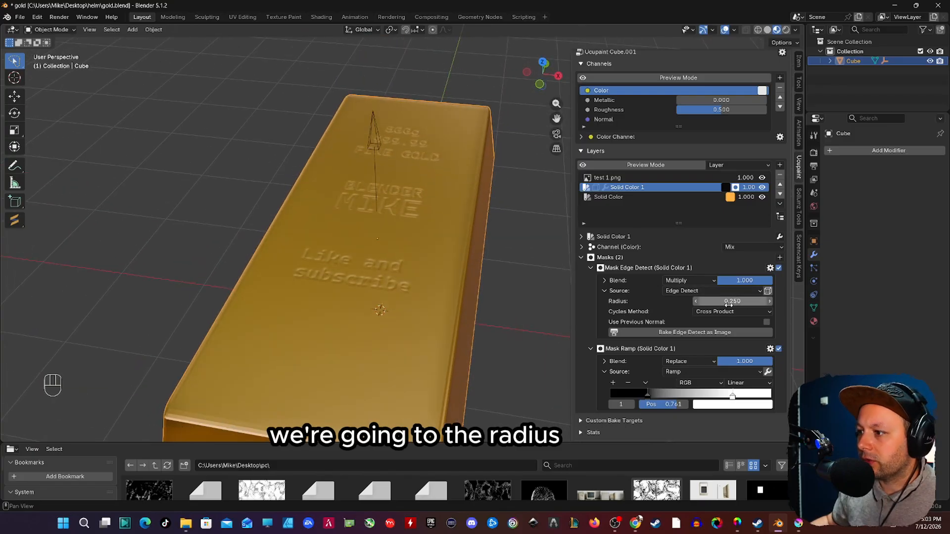
pyautogui.moveTo(732, 301)
pyautogui.mouseDown()
pyautogui.moveTo(762, 301)
pyautogui.moveTo(745, 301)
pyautogui.mouseUp()
pyautogui.moveTo(443, 316); pyautogui.dragTo(417, 304, button='middle')
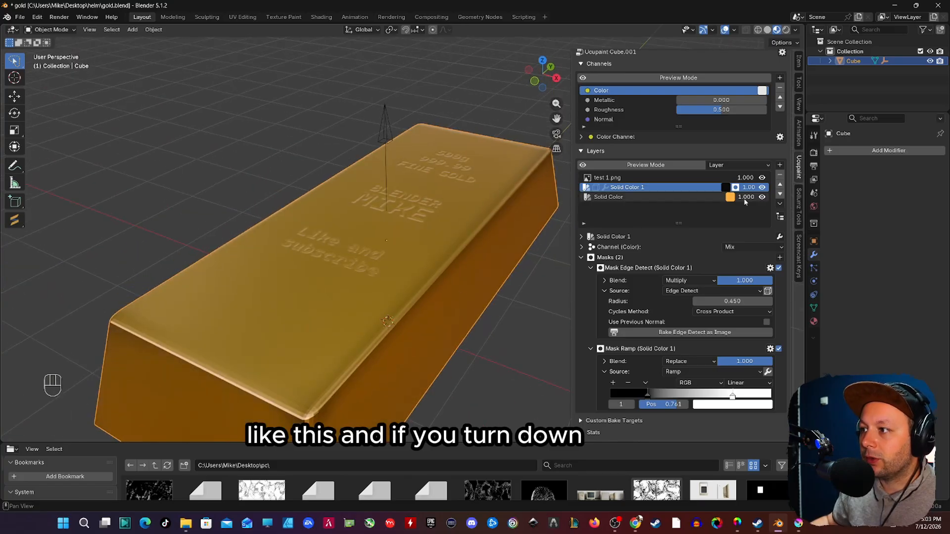
# Step: Compare the bar's edges with the Solid Color 1 layer hidden and shown, viewing the bar from the side and above
pyautogui.click(762, 187)
pyautogui.moveTo(386, 257); pyautogui.dragTo(285, 314, button='middle')
pyautogui.click(762, 187)
pyautogui.moveTo(273, 344); pyautogui.dragTo(387, 341, button='middle')
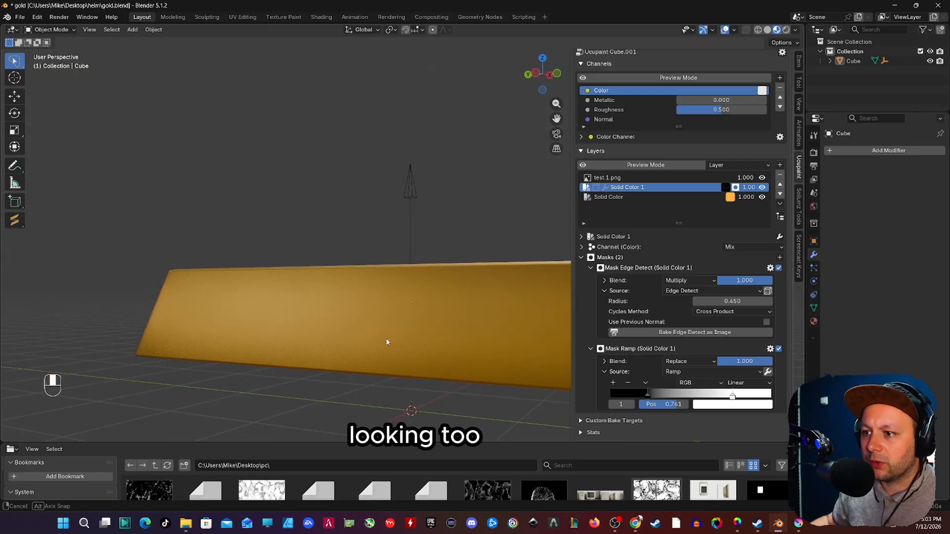
pyautogui.moveTo(286, 323); pyautogui.dragTo(387, 262, button='middle')
pyautogui.scroll(2, 387, 254)
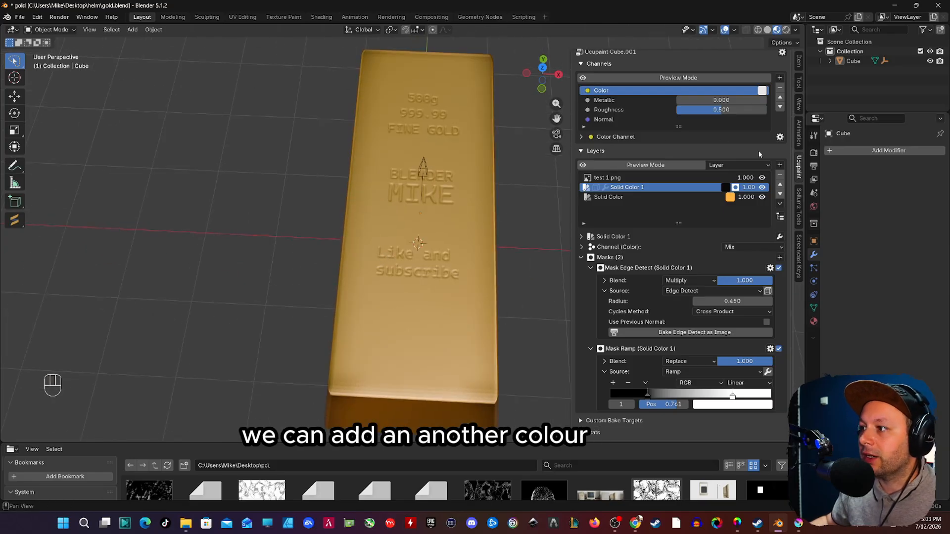
# Step: Add a white Solid Color layer between the test 1.png and Solid Color 1 layers
pyautogui.click(780, 166)
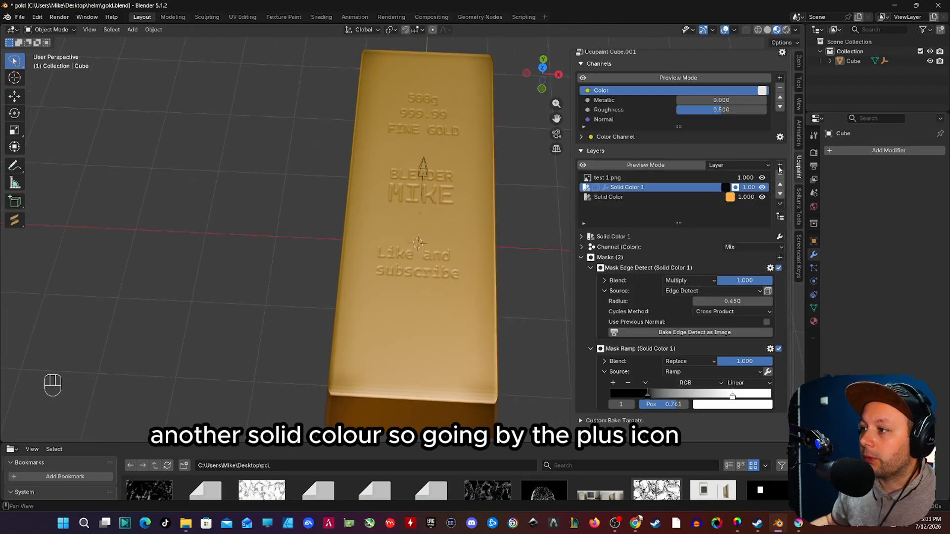
pyautogui.click(779, 165)
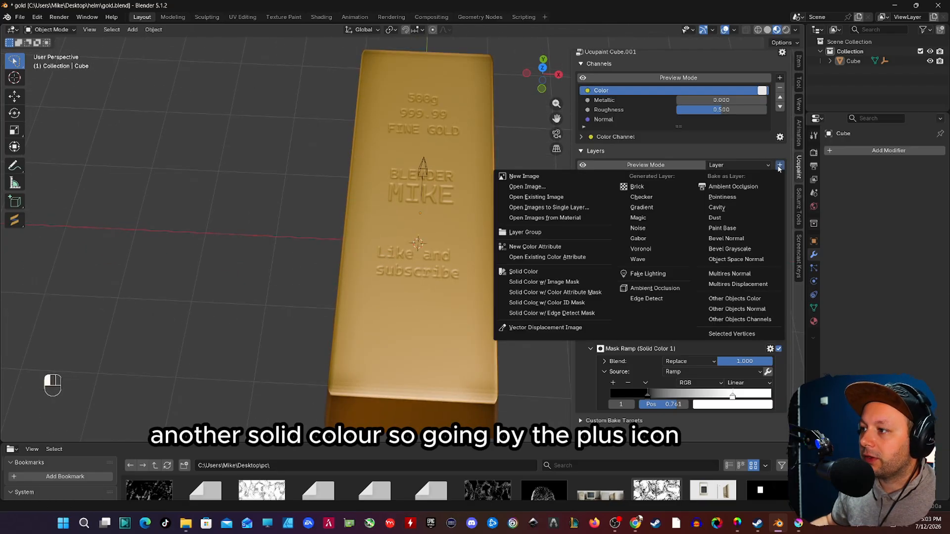
pyautogui.click(547, 272)
pyautogui.click(568, 296)
pyautogui.moveTo(641, 216); pyautogui.dragTo(640, 141)
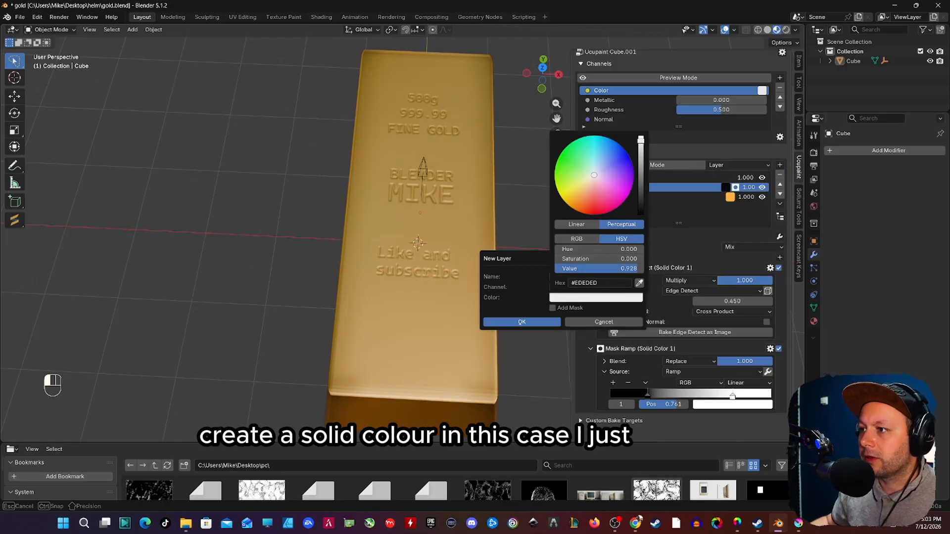
pyautogui.click(545, 324)
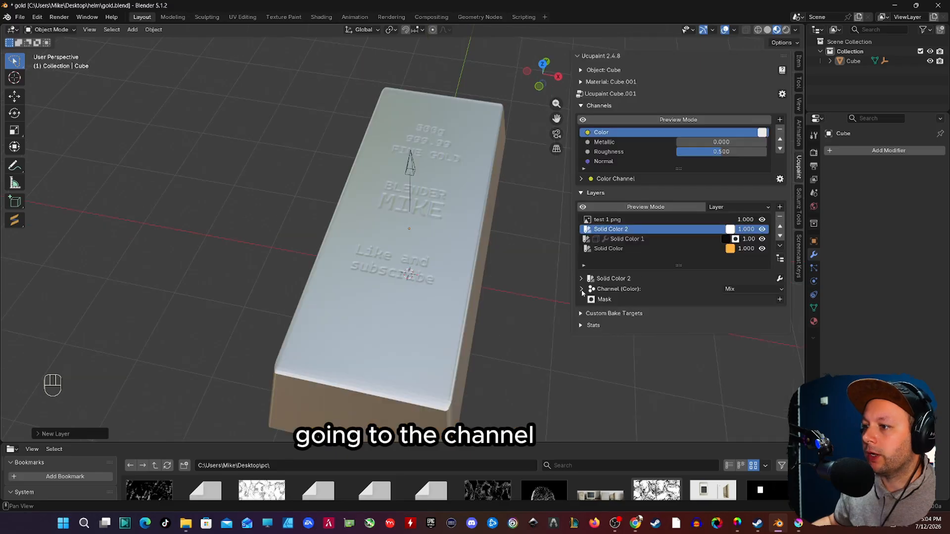
# Step: Disable the Color channel of the Solid Color 2 layer and enable its Bump channel with a value of 0.01
pyautogui.click(581, 290)
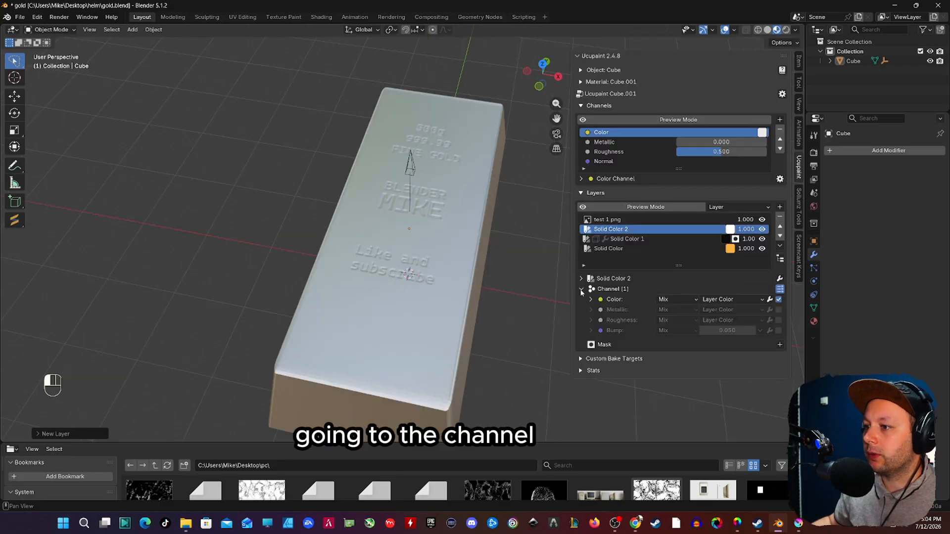
pyautogui.click(779, 300)
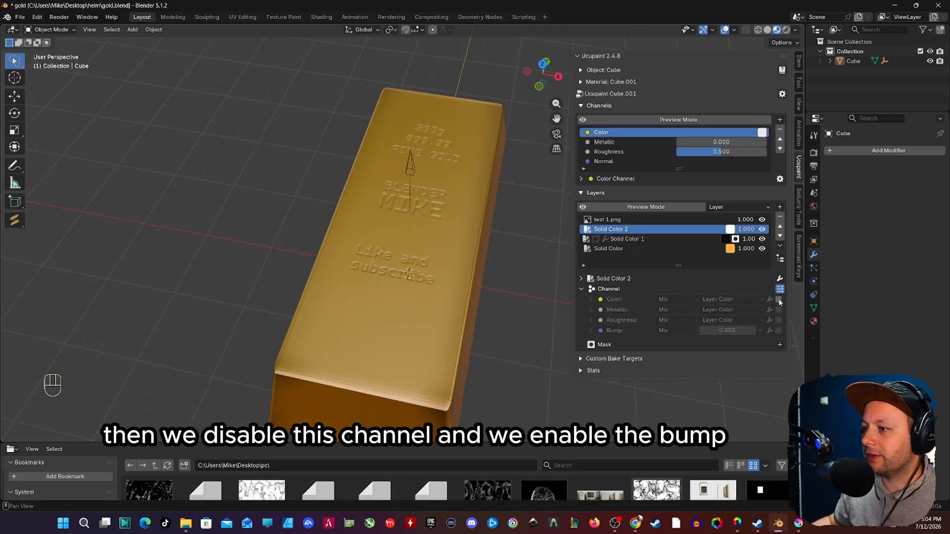
pyautogui.click(779, 330)
pyautogui.click(737, 330)
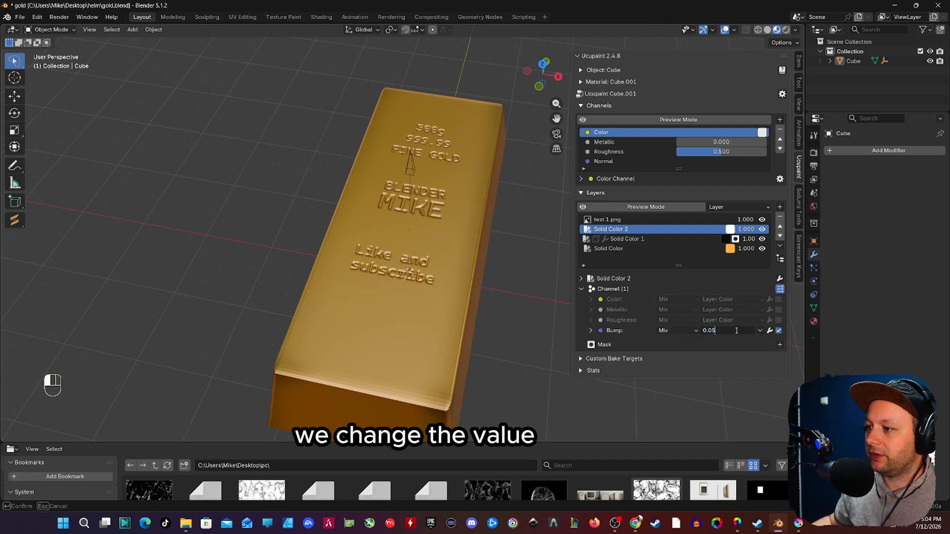
pyautogui.press('BackSpace')
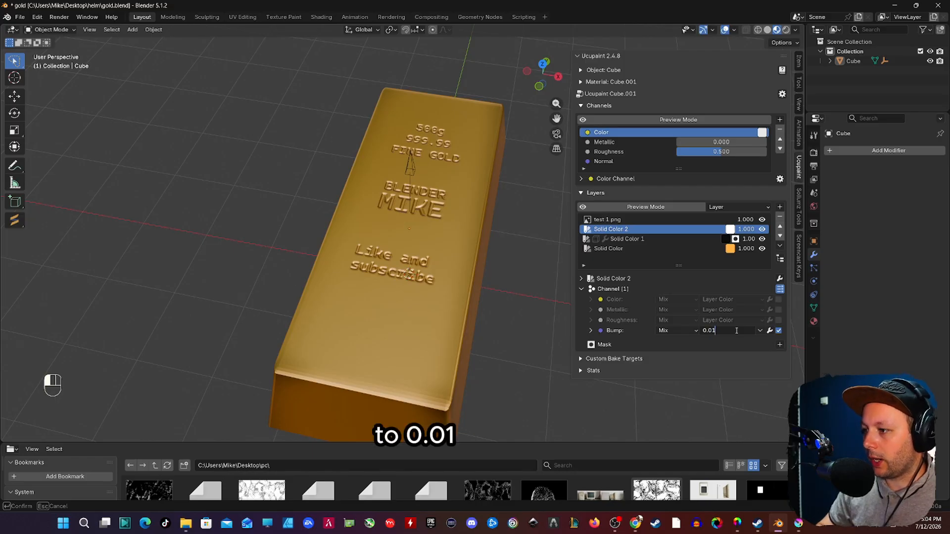
pyautogui.press('Return')
# Step: Add a Noise mask to the Solid Color 2 layer
pyautogui.click(780, 345)
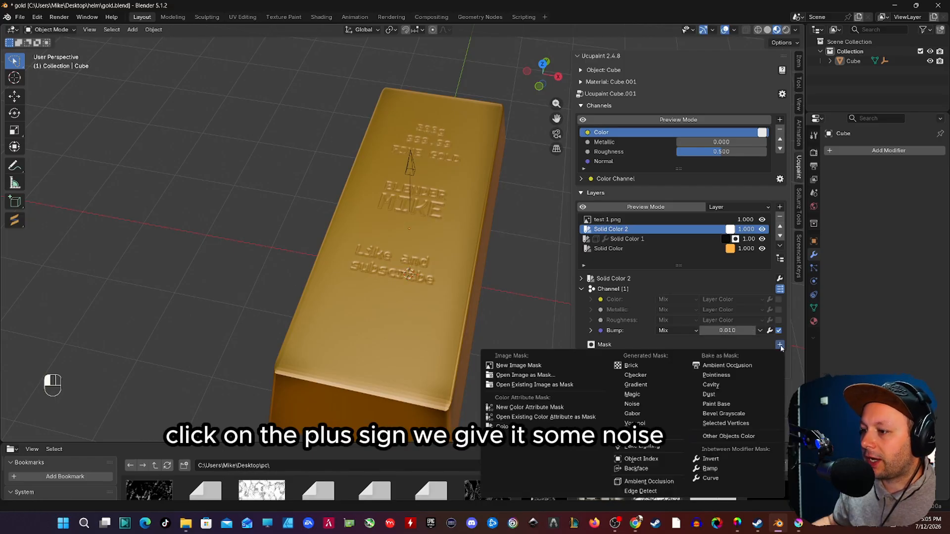
pyautogui.click(654, 405)
pyautogui.click(633, 445)
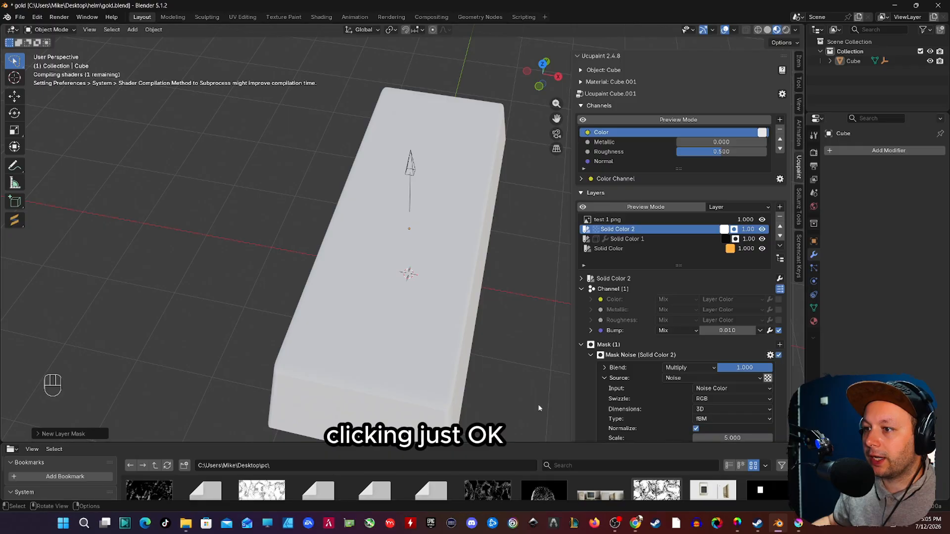
pyautogui.moveTo(482, 372); pyautogui.dragTo(409, 289, button='middle')
# Step: Switch the vector of the Solid Color 2 layer's Noise mask to Object coordinates
pyautogui.scroll(-3, 529, 322)
pyautogui.scroll(-1, 695, 352)
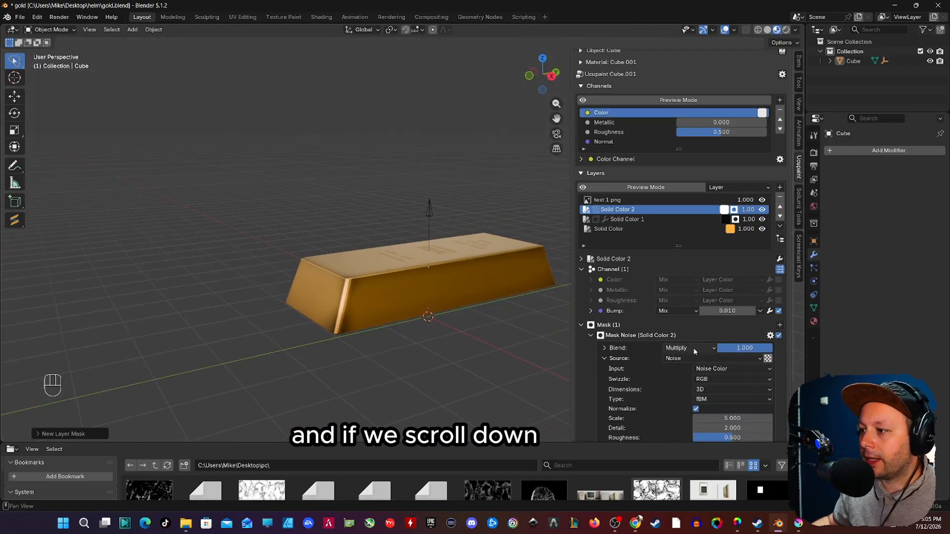
pyautogui.scroll(-3, 694, 352)
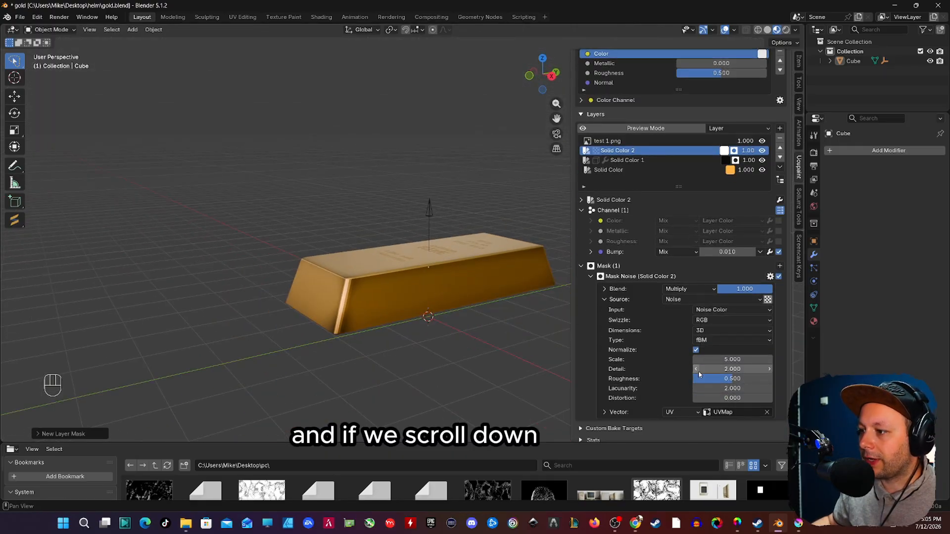
pyautogui.click(672, 413)
pyautogui.click(682, 349)
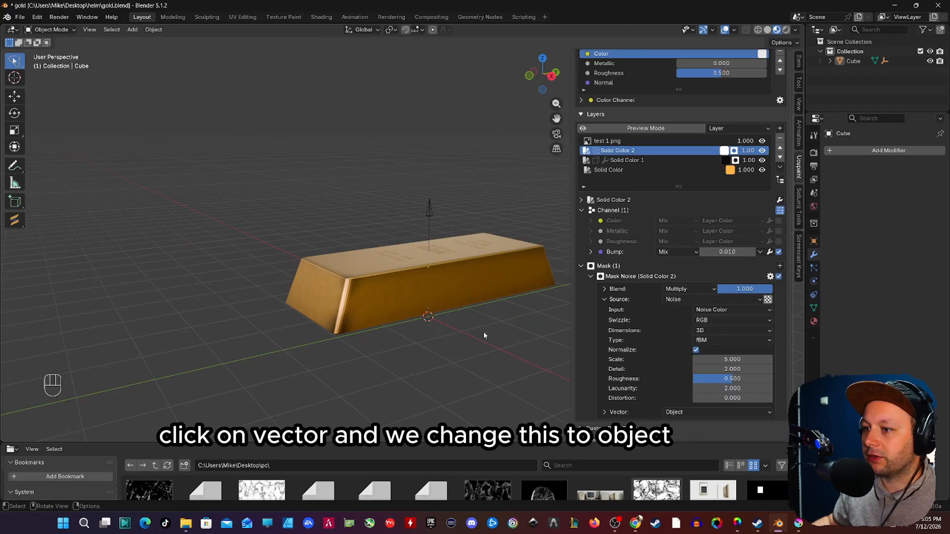
# Step: Examine the bump detail on the bar's side with the Solid Color 2 layer hidden and shown
pyautogui.moveTo(483, 332); pyautogui.dragTo(382, 286, button='middle')
pyautogui.scroll(5, 435, 338)
pyautogui.scroll(-3, 382, 288)
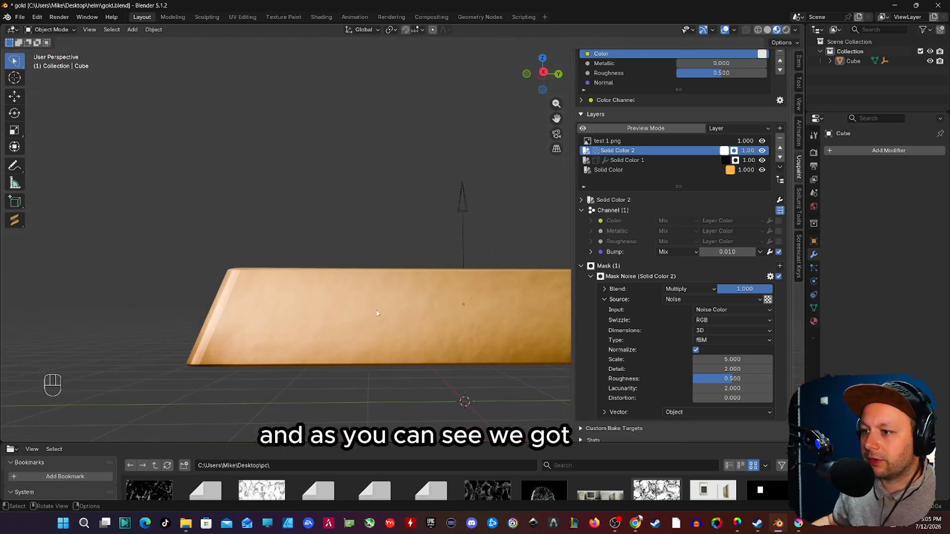
pyautogui.keyDown('shift'); pyautogui.moveTo(420, 322); pyautogui.dragTo(364, 247, button='middle'); pyautogui.keyUp('shift')
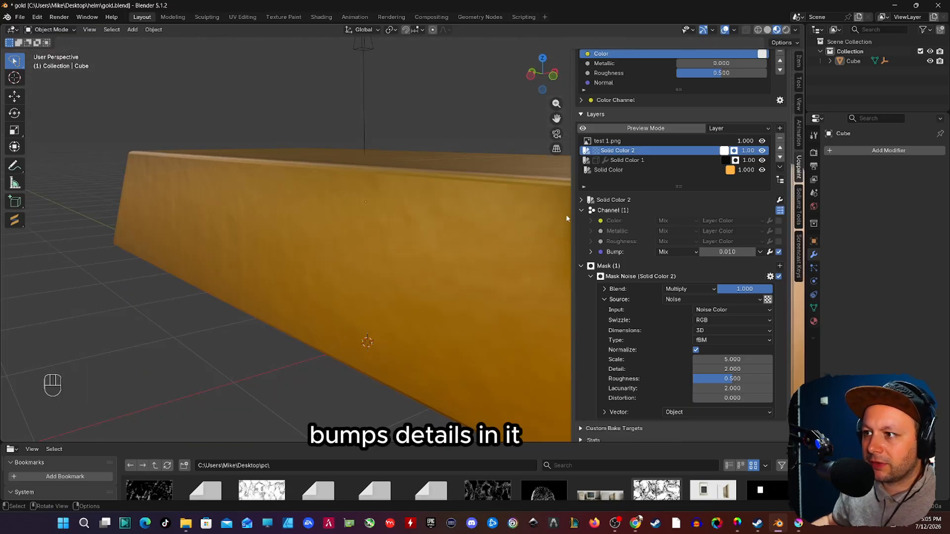
pyautogui.click(762, 151)
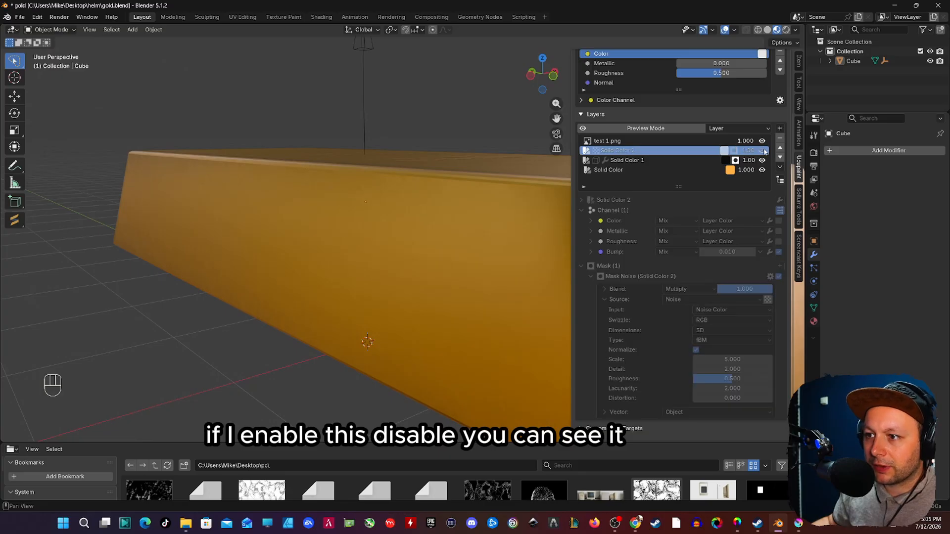
pyautogui.click(763, 151)
pyautogui.click(763, 151)
pyautogui.click(763, 150)
# Step: Set the Solid Color 2 Noise mask's scale to 10.800 and its detail to 15
pyautogui.moveTo(475, 290); pyautogui.dragTo(480, 290, button='middle')
pyautogui.keyDown('shift'); pyautogui.moveTo(480, 291); pyautogui.dragTo(452, 286, button='middle'); pyautogui.keyUp('shift')
pyautogui.moveTo(728, 360)
pyautogui.mouseDown()
pyautogui.moveTo(746, 360)
pyautogui.moveTo(730, 369)
pyautogui.mouseUp()
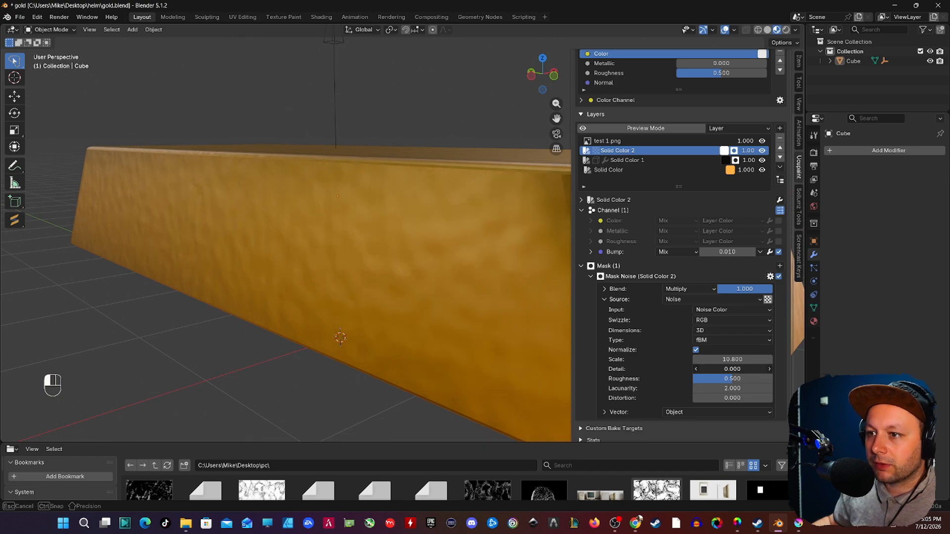
pyautogui.moveTo(730, 369); pyautogui.dragTo(734, 369)
pyautogui.keyDown('shift'); pyautogui.moveTo(373, 299); pyautogui.dragTo(440, 269, button='middle'); pyautogui.keyUp('shift')
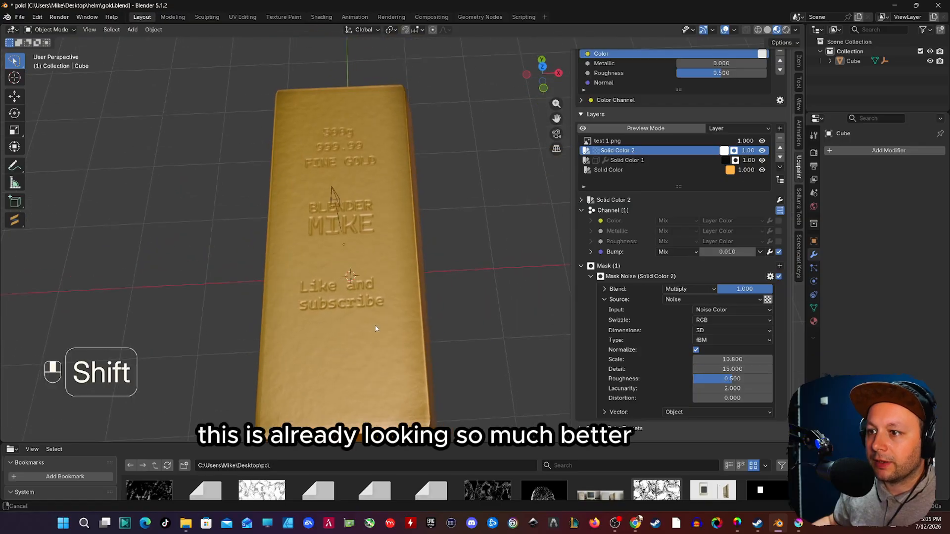
pyautogui.scroll(2, 381, 261)
pyautogui.keyDown('shift'); pyautogui.moveTo(440, 270); pyautogui.dragTo(447, 194, button='middle'); pyautogui.keyUp('shift')
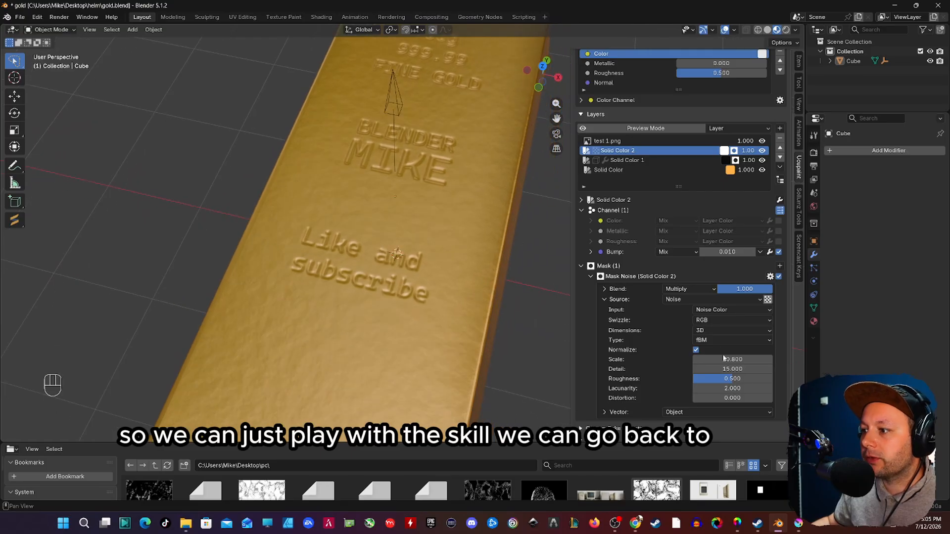
# Step: On the Solid Color 1 layer, set the Edge Detect mask's radius to 0.950 and lower the Ramp mask's blend strength
pyautogui.click(629, 160)
pyautogui.moveTo(391, 217); pyautogui.dragTo(401, 209, button='middle')
pyautogui.moveTo(740, 299); pyautogui.dragTo(789, 299)
pyautogui.moveTo(428, 274); pyautogui.dragTo(402, 286, button='middle')
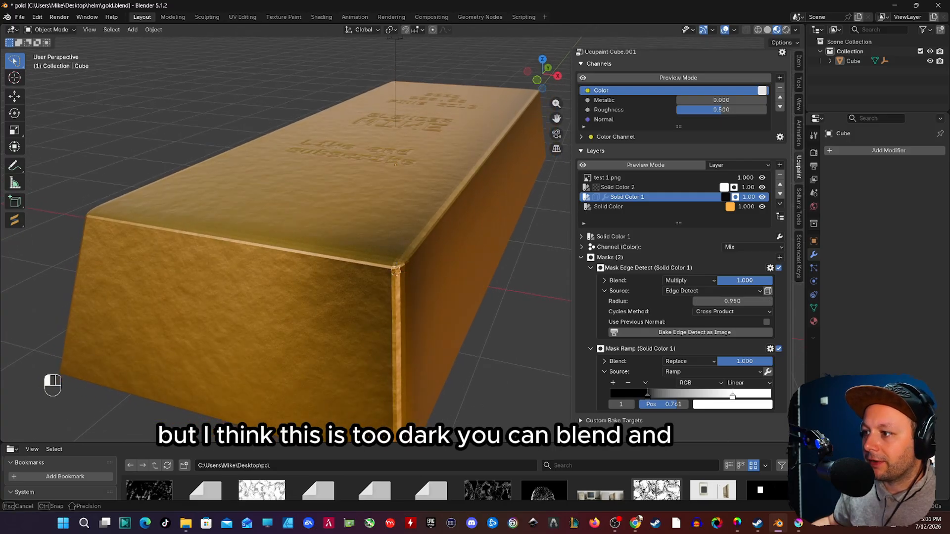
pyautogui.moveTo(757, 280)
pyautogui.mouseDown()
pyautogui.moveTo(745, 281)
pyautogui.moveTo(760, 281)
pyautogui.mouseUp()
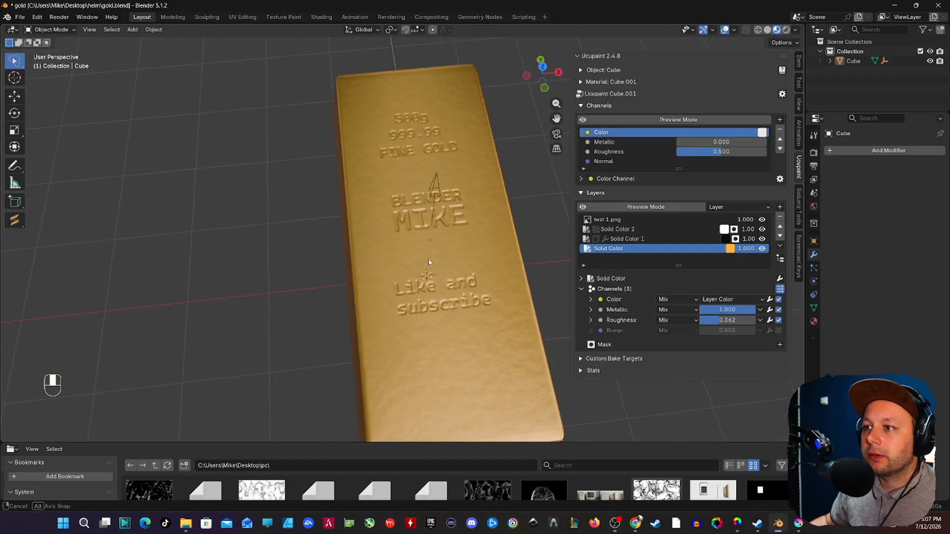
# Step: Inspect the engraved text on the bar's upper face with the test 1.png layer hidden and shown
pyautogui.moveTo(474, 257); pyautogui.dragTo(416, 233, button='middle')
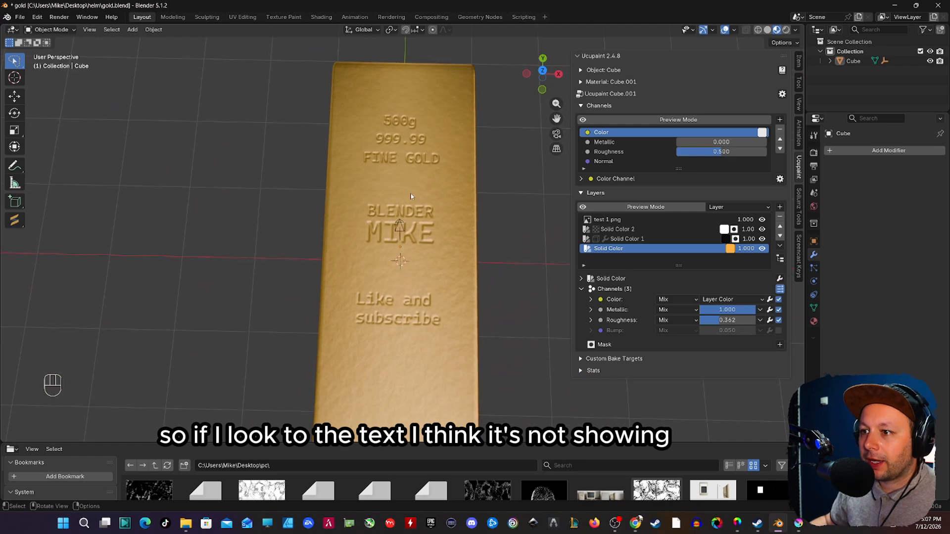
pyautogui.keyDown('shift'); pyautogui.moveTo(365, 168); pyautogui.dragTo(360, 133, button='middle'); pyautogui.keyUp('shift')
pyautogui.moveTo(418, 327); pyautogui.dragTo(380, 193, button='middle')
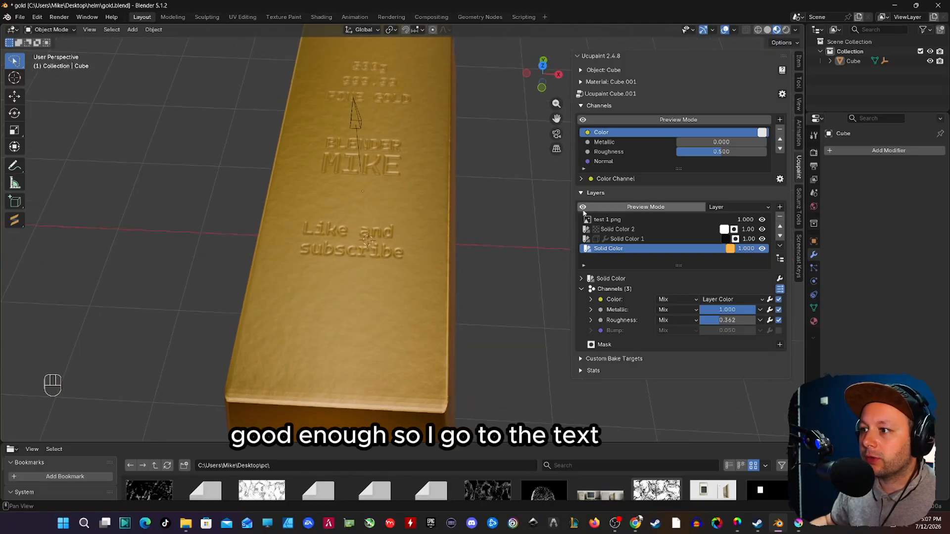
pyautogui.click(619, 220)
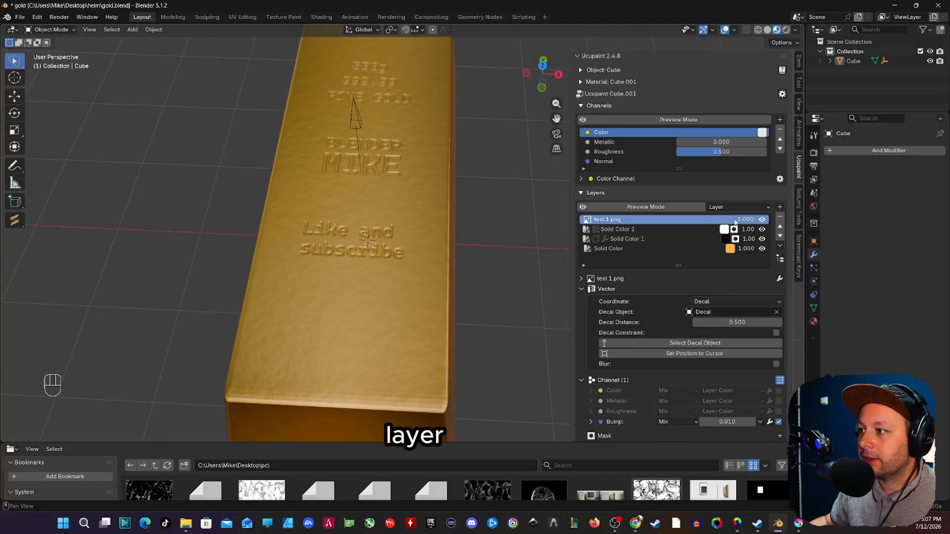
pyautogui.click(762, 219)
pyautogui.click(762, 220)
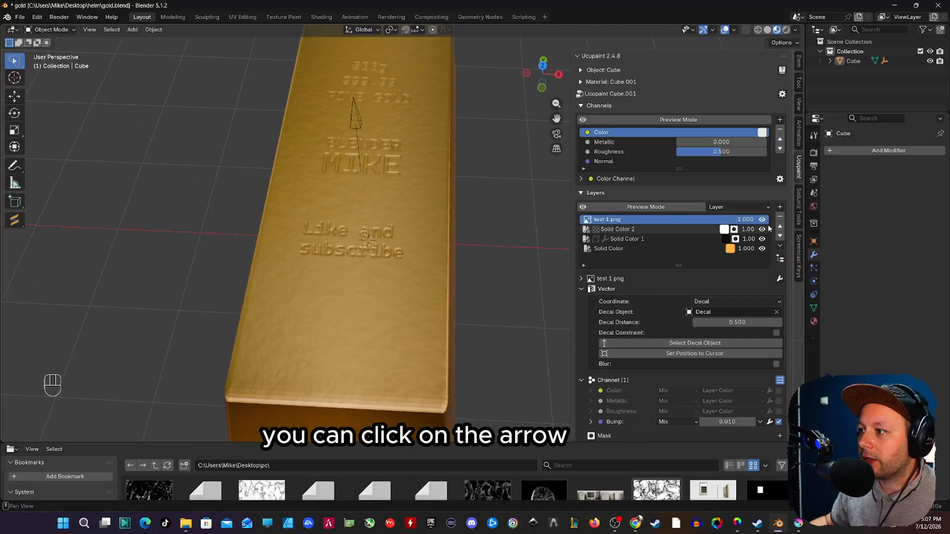
# Step: Move the test 1.png layer down below Solid Color 1 and back up to the top of the layer stack
pyautogui.click(781, 237)
pyautogui.click(781, 236)
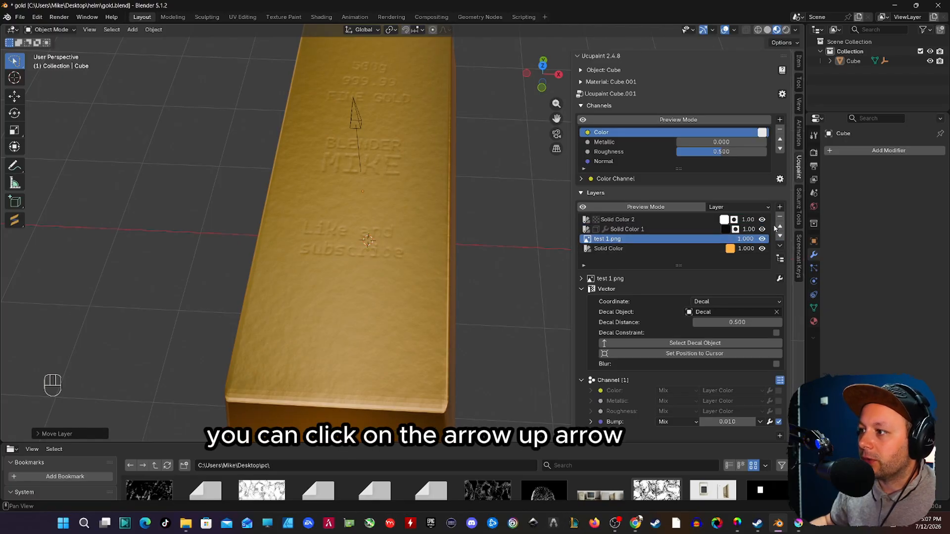
pyautogui.click(780, 229)
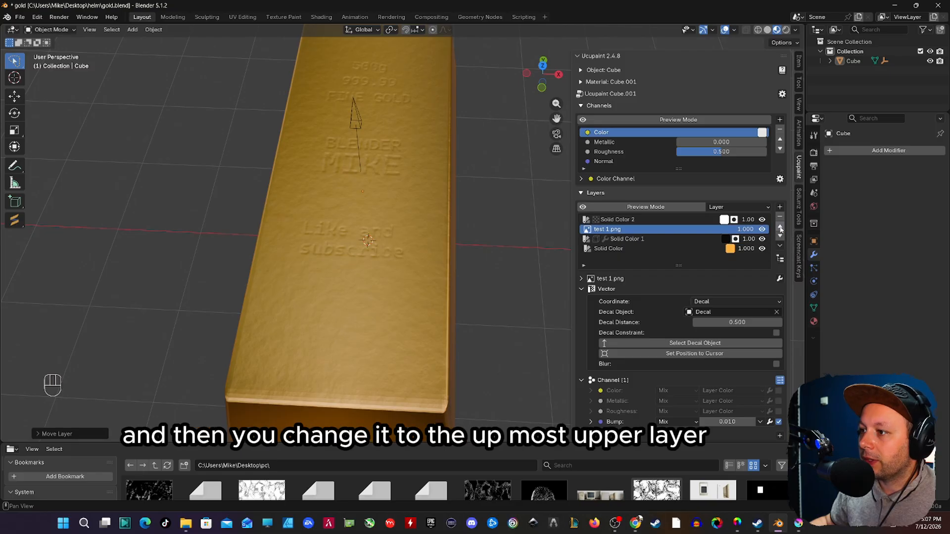
pyautogui.click(781, 228)
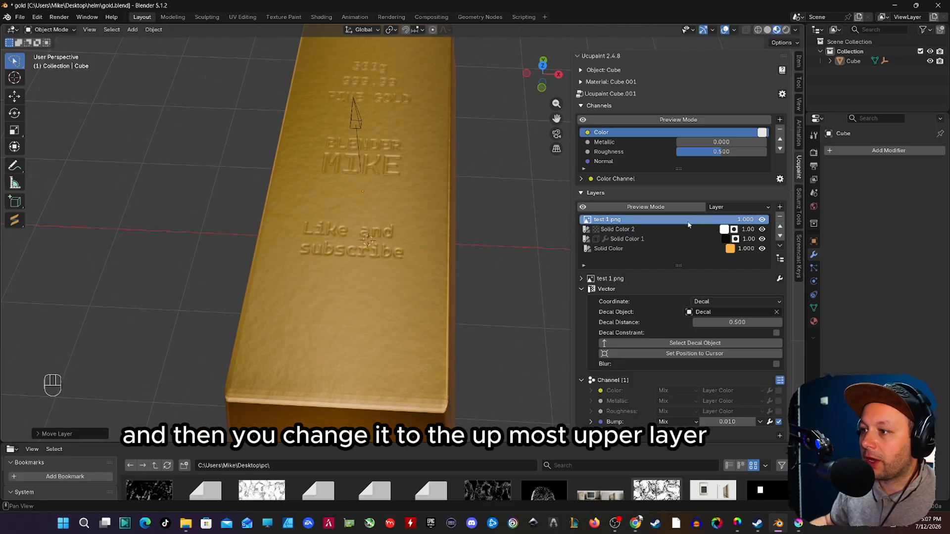
# Step: Enable the Color channel of the test 1.png layer and set its Mix blend strength to 0.549
pyautogui.moveTo(477, 202); pyautogui.dragTo(370, 235, button='middle')
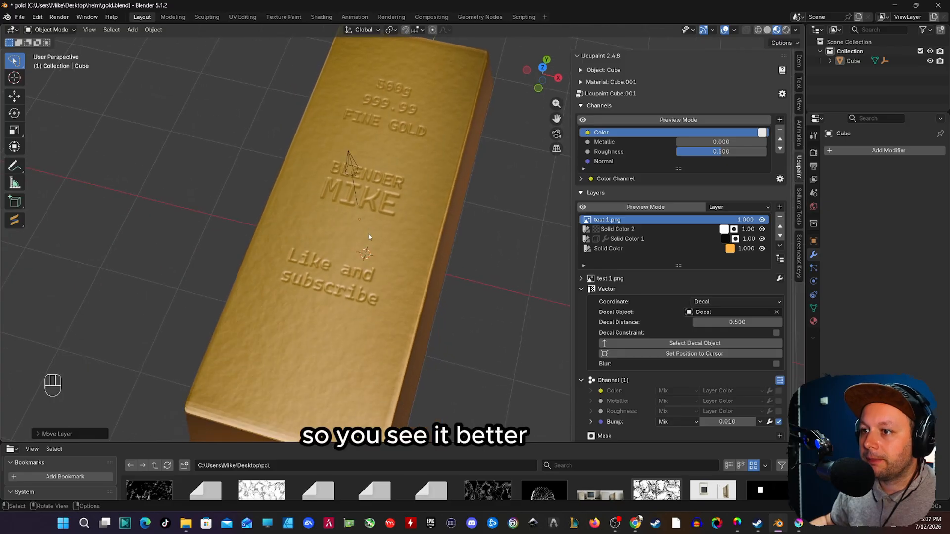
pyautogui.scroll(-2, 689, 282)
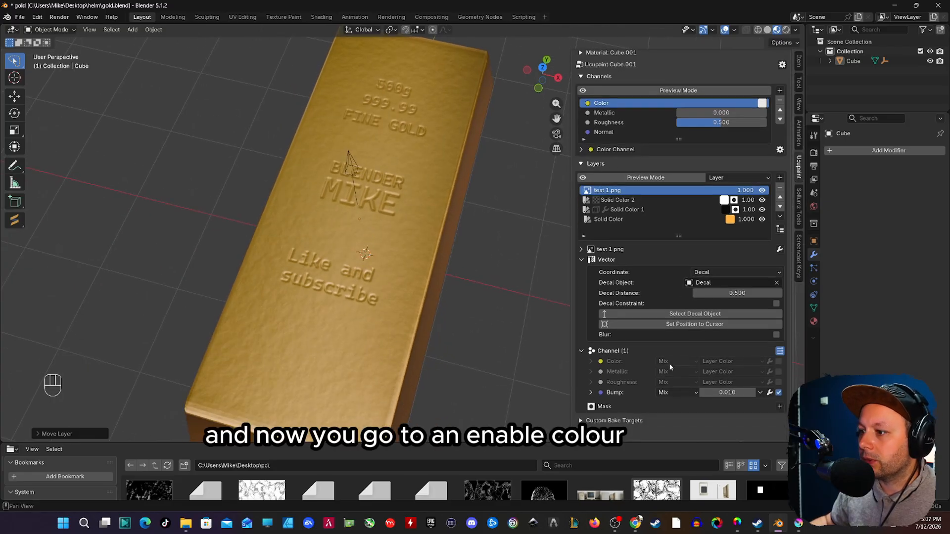
pyautogui.click(780, 363)
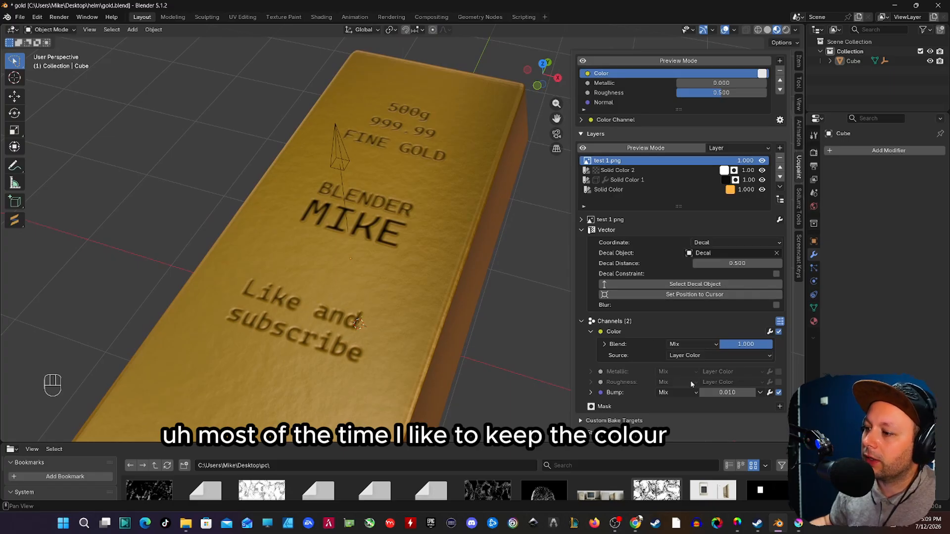
pyautogui.moveTo(746, 344)
pyautogui.mouseDown()
pyautogui.moveTo(726, 344)
pyautogui.moveTo(742, 344)
pyautogui.mouseUp()
pyautogui.moveTo(423, 304); pyautogui.dragTo(430, 357, button='middle')
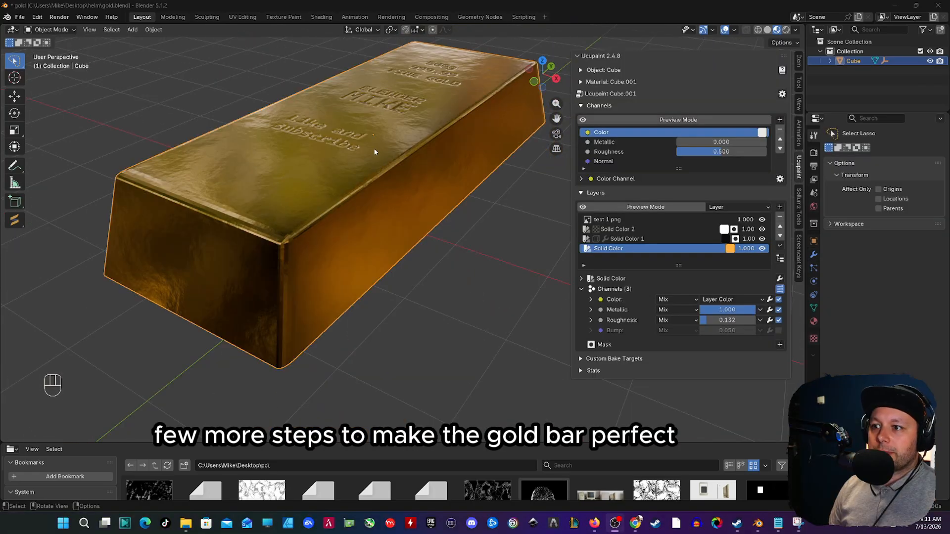
pyautogui.moveTo(374, 152); pyautogui.dragTo(392, 213, button='middle')
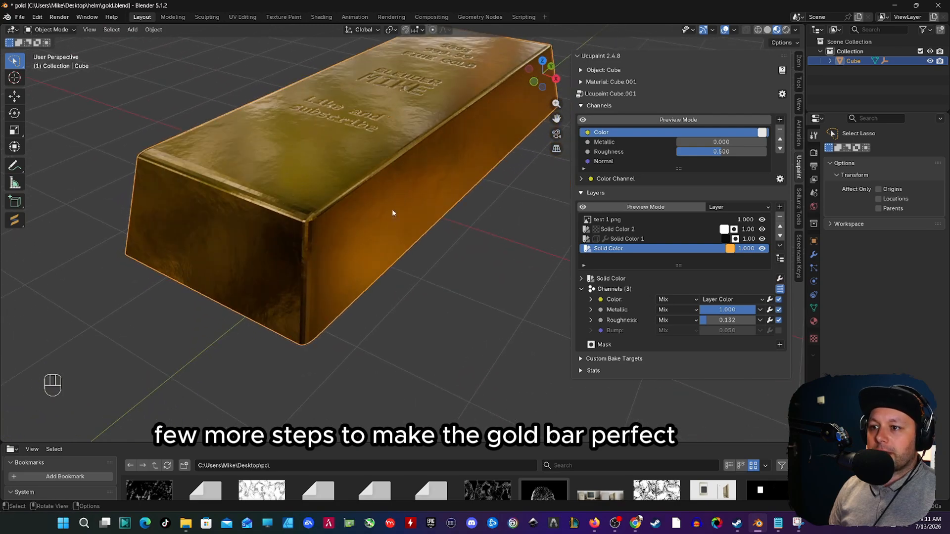
# Step: Apply Shade Smooth to the gold bar, save the file and deselect the bar
pyautogui.rightClick(324, 197)
pyautogui.click(321, 197)
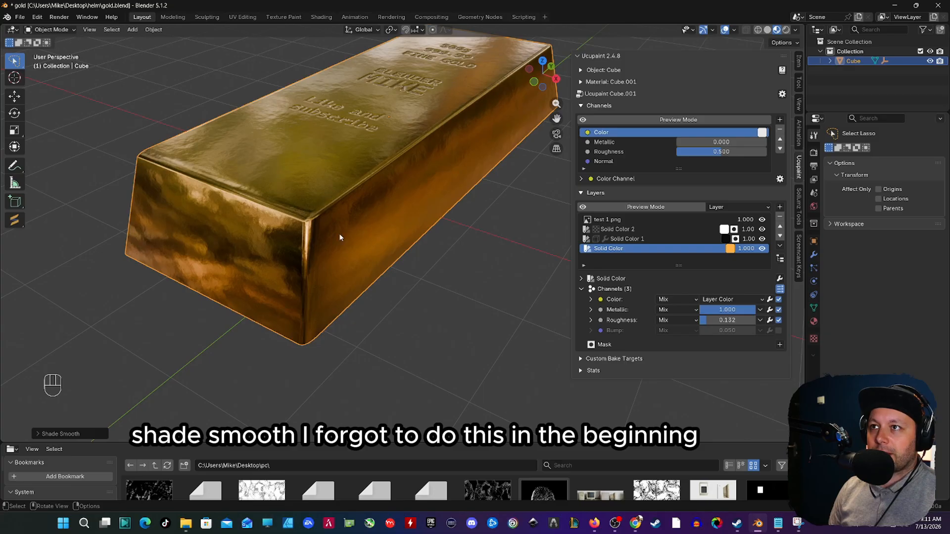
pyautogui.hotkey('ctrl', 's')
pyautogui.moveTo(349, 233); pyautogui.dragTo(370, 220, button='middle')
pyautogui.click(485, 253)
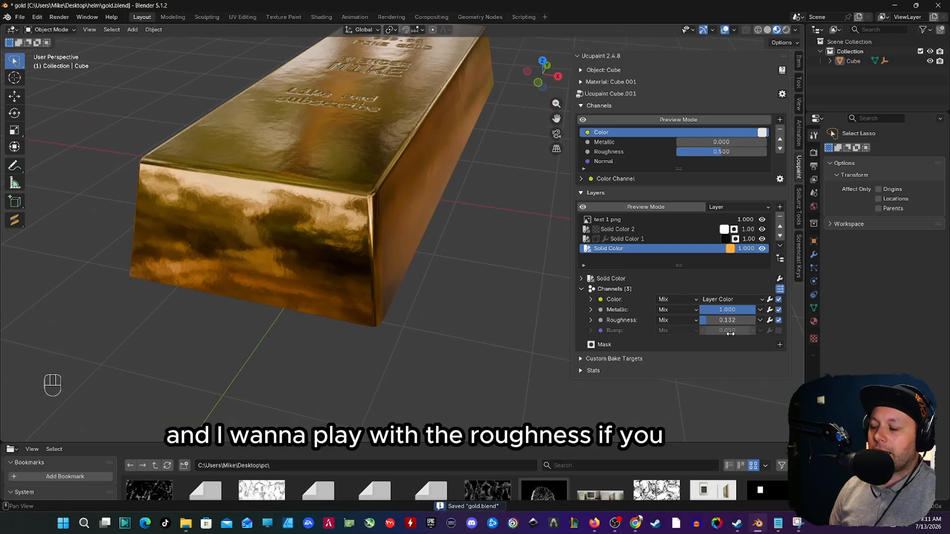
# Step: Set the roughness of the base gold Solid Color layer to 0.151
pyautogui.moveTo(713, 321)
pyautogui.mouseDown()
pyautogui.moveTo(722, 321)
pyautogui.moveTo(714, 320)
pyautogui.mouseUp()
pyautogui.moveTo(714, 320); pyautogui.dragTo(715, 321)
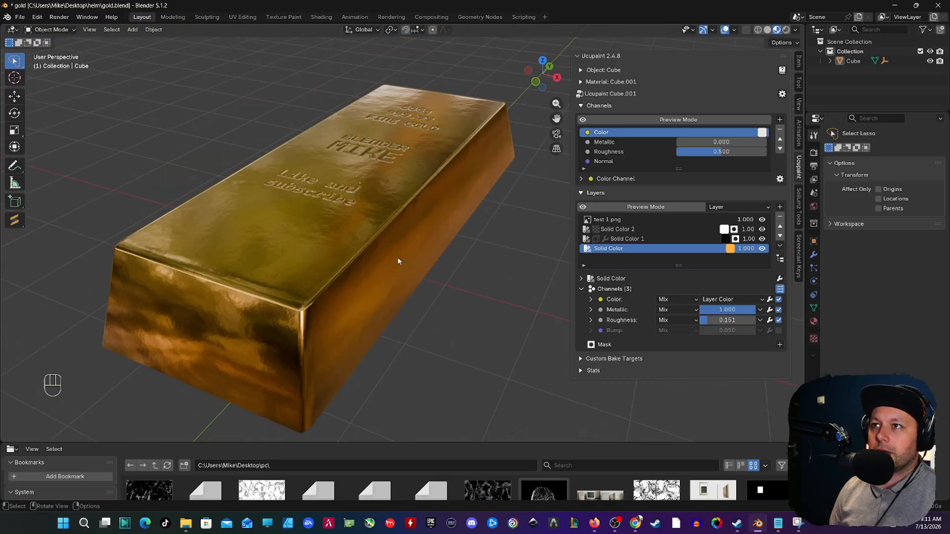
pyautogui.scroll(-1, 399, 258)
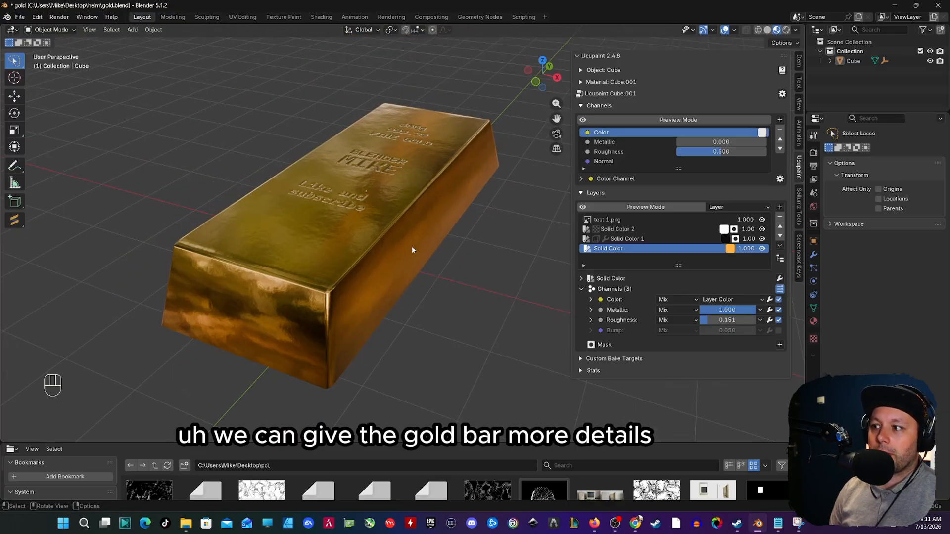
# Step: Add an orange Solid Color layer and move it above test 1.png to the top of the layer stack
pyautogui.click(780, 208)
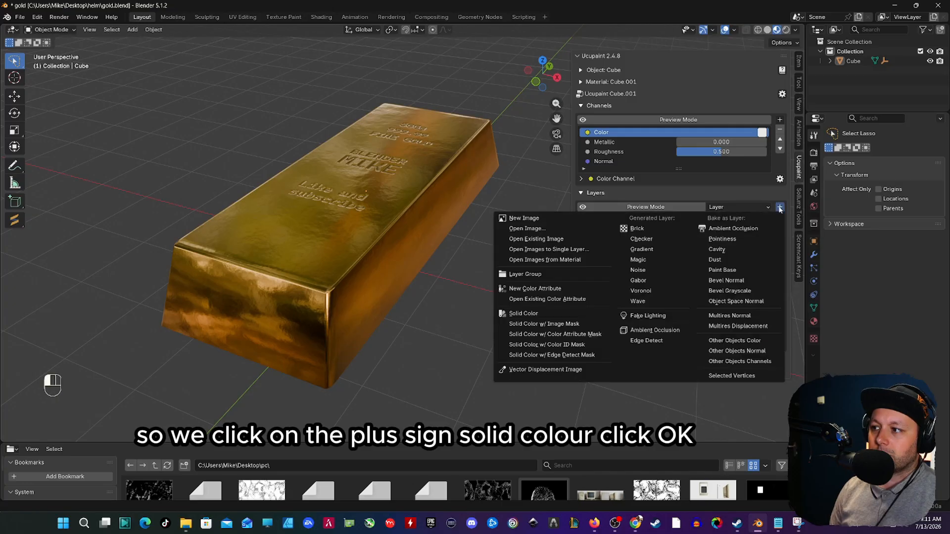
pyautogui.click(512, 313)
pyautogui.click(490, 362)
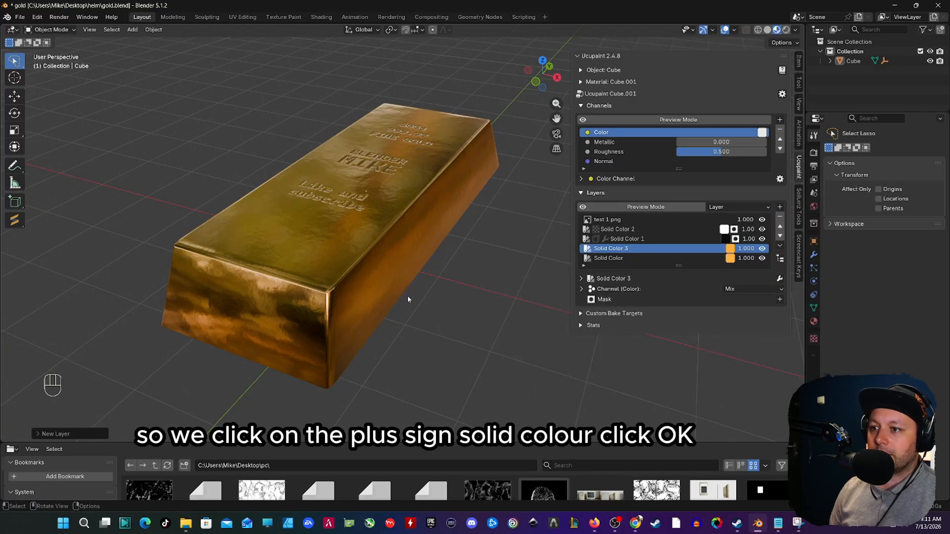
pyautogui.click(780, 227)
pyautogui.click(780, 227)
pyautogui.click(780, 228)
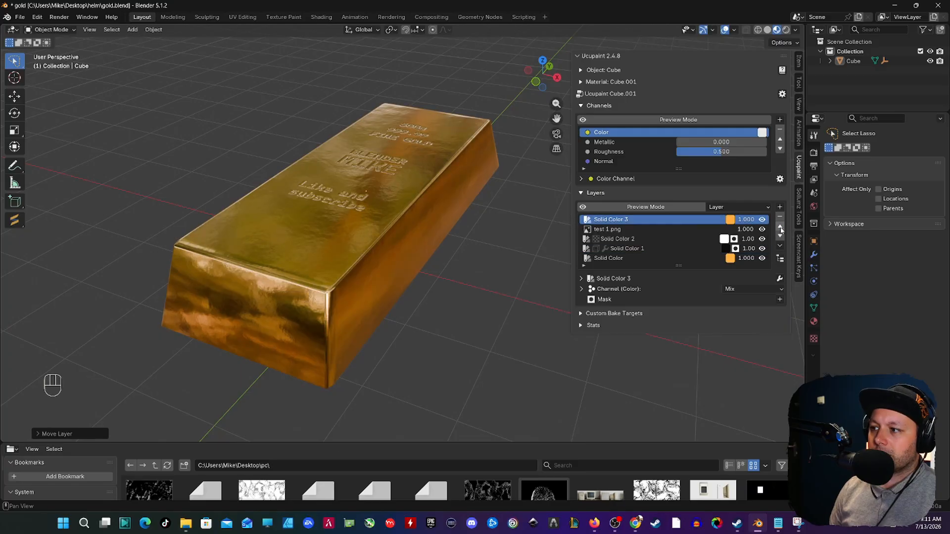
pyautogui.moveTo(317, 286)
pyautogui.mouseDown(button='middle')
pyautogui.moveTo(329, 319)
pyautogui.moveTo(336, 307)
pyautogui.moveTo(324, 280)
pyautogui.mouseUp(button='middle')
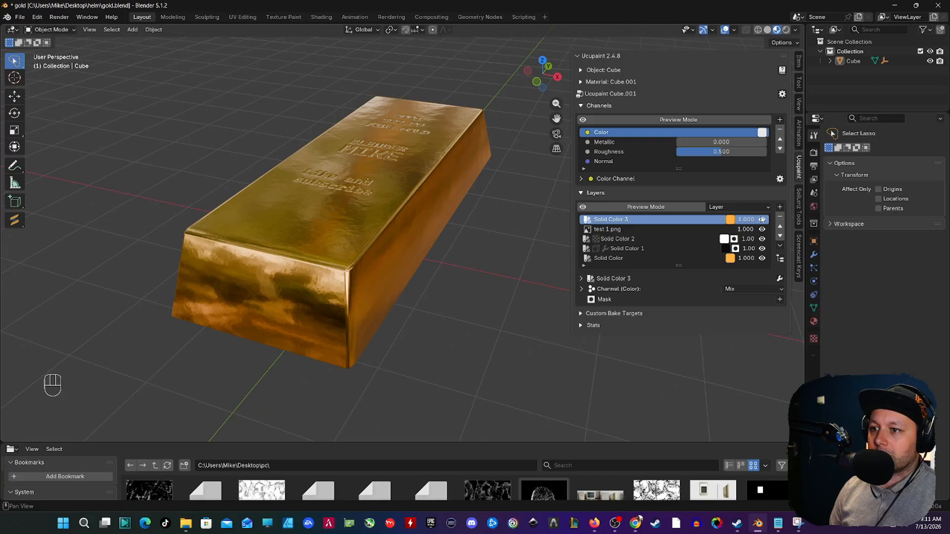
# Step: Add a new 2048 image mask with Black (Full Transparency) color to the Solid Color 3 layer
pyautogui.click(780, 300)
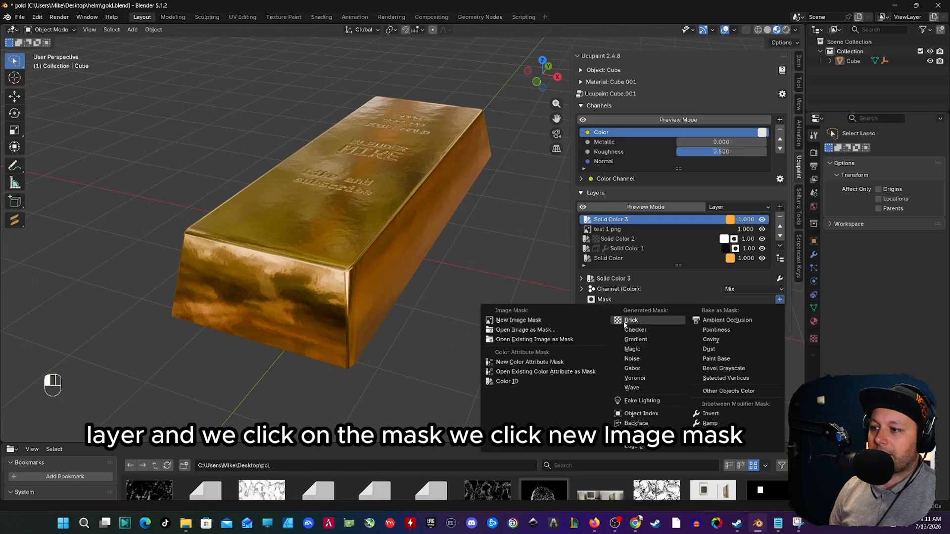
pyautogui.click(546, 322)
pyautogui.click(564, 368)
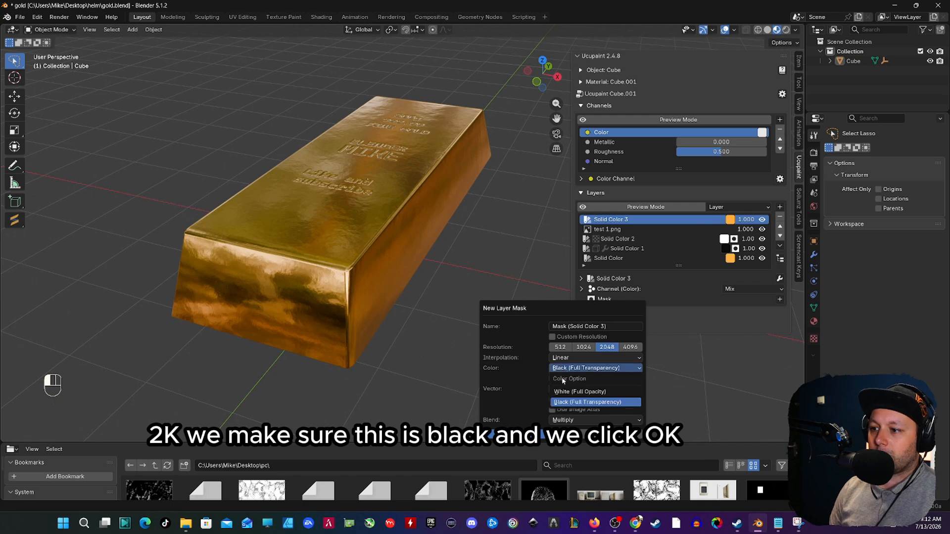
pyautogui.click(561, 403)
pyautogui.click(561, 434)
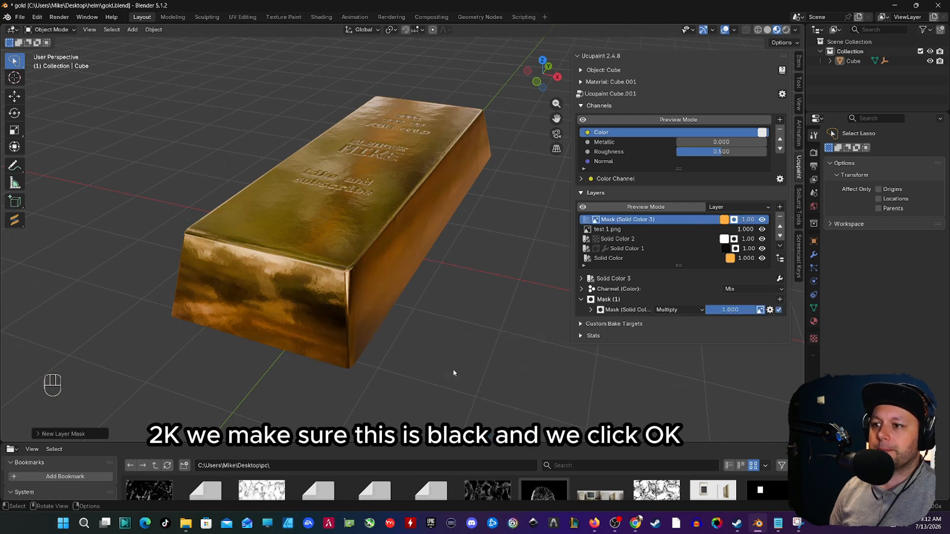
# Step: Switch the bar to Texture Paint mode and make white the primary brush color for the Solid Color 3 mask
pyautogui.click(57, 31)
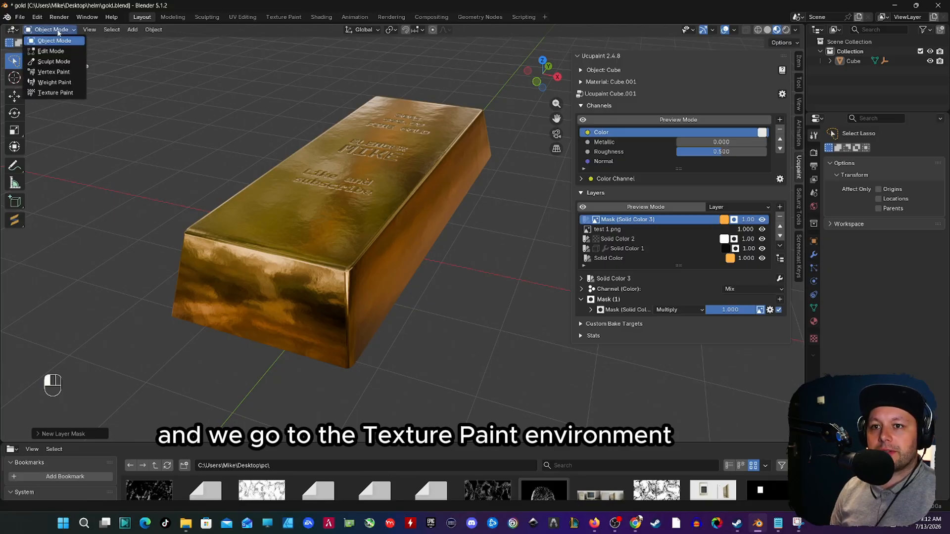
pyautogui.click(59, 93)
pyautogui.moveTo(267, 270)
pyautogui.mouseDown(button='middle')
pyautogui.moveTo(253, 232)
pyautogui.moveTo(233, 218)
pyautogui.mouseUp(button='middle')
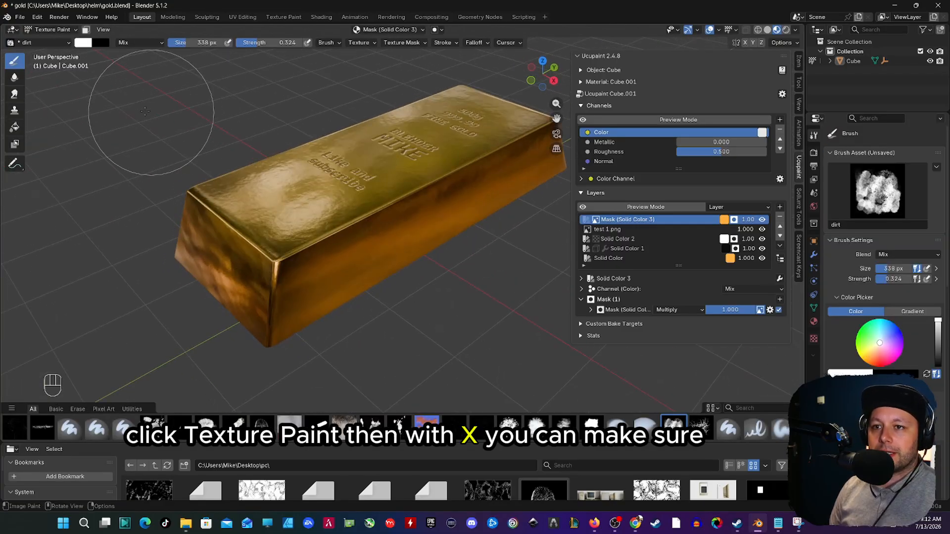
pyautogui.press('x')
pyautogui.press('x')
pyautogui.press('x')
pyautogui.press('x')
pyautogui.press('x')
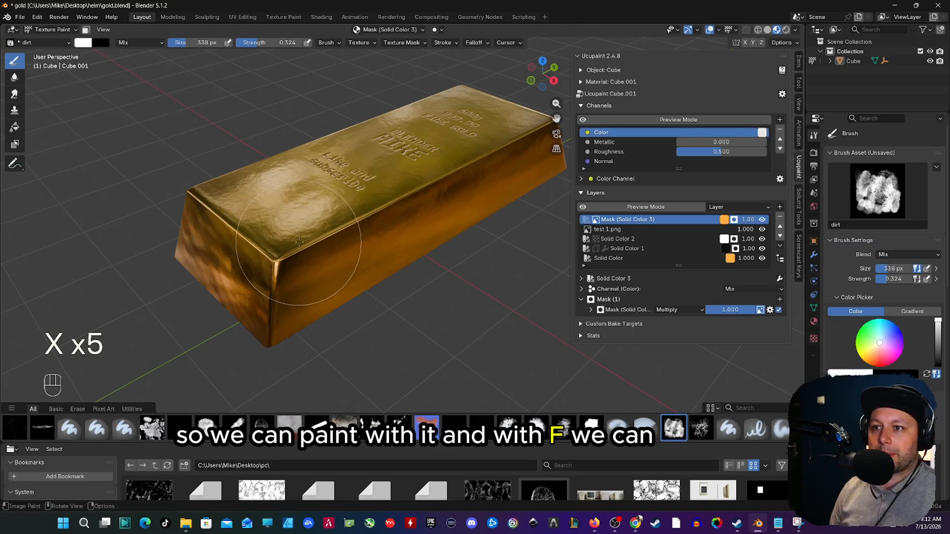
# Step: Set the dirt brush's size to 420 px and undo the stray paint stroke
pyautogui.press('f')
pyautogui.press('f')
pyautogui.press('f')
pyautogui.press('f')
pyautogui.press('f')
pyautogui.press('f')
pyautogui.press('f')
pyautogui.press('f')
pyautogui.press('f')
pyautogui.press('f')
pyautogui.press('f')
pyautogui.press('f')
pyautogui.press('f')
pyautogui.press('f')
pyautogui.press('f')
pyautogui.press('f')
pyautogui.press('f')
pyautogui.press('f')
pyautogui.press('f')
pyautogui.press('f')
pyautogui.press('f')
pyautogui.press('f')
pyautogui.press('f')
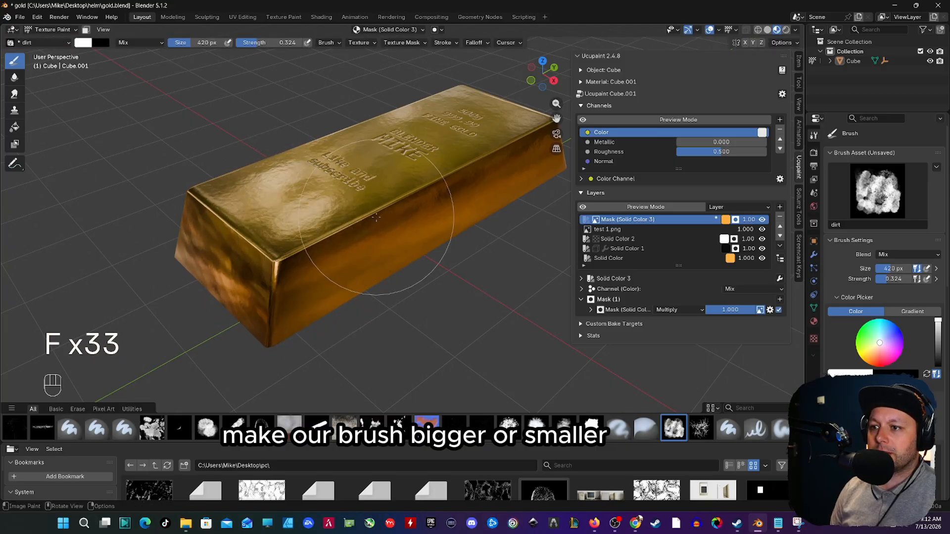
pyautogui.hotkey('ctrl', 'z')
pyautogui.moveTo(410, 226)
pyautogui.mouseDown(button='middle')
pyautogui.moveTo(363, 252)
pyautogui.moveTo(448, 215)
pyautogui.moveTo(352, 255)
pyautogui.mouseUp(button='middle')
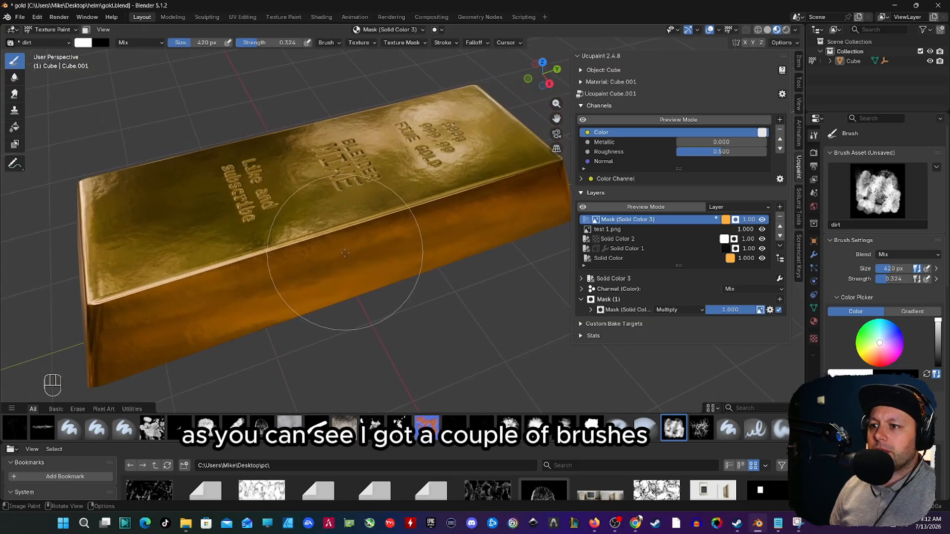
pyautogui.scroll(1, 355, 255)
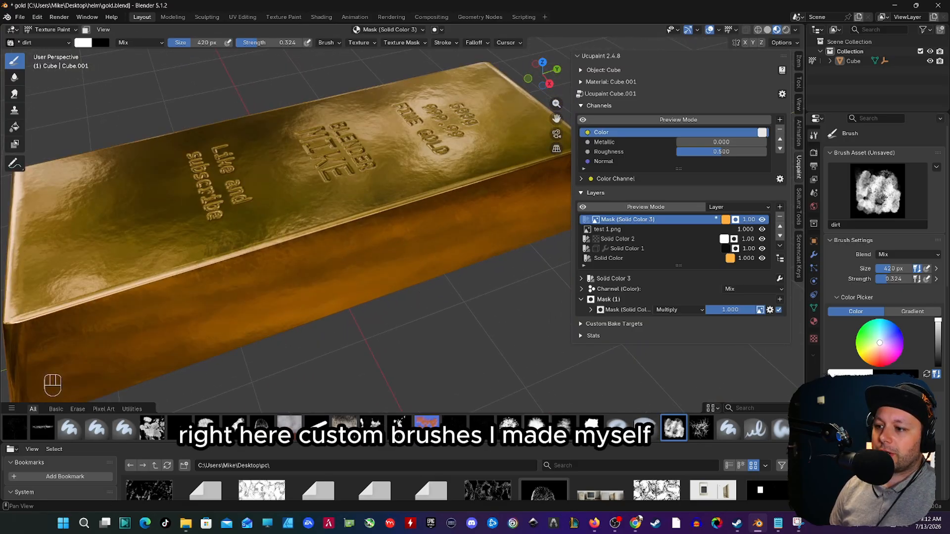
pyautogui.keyDown('shift'); pyautogui.moveTo(352, 254); pyautogui.dragTo(262, 284, button='middle'); pyautogui.keyUp('shift')
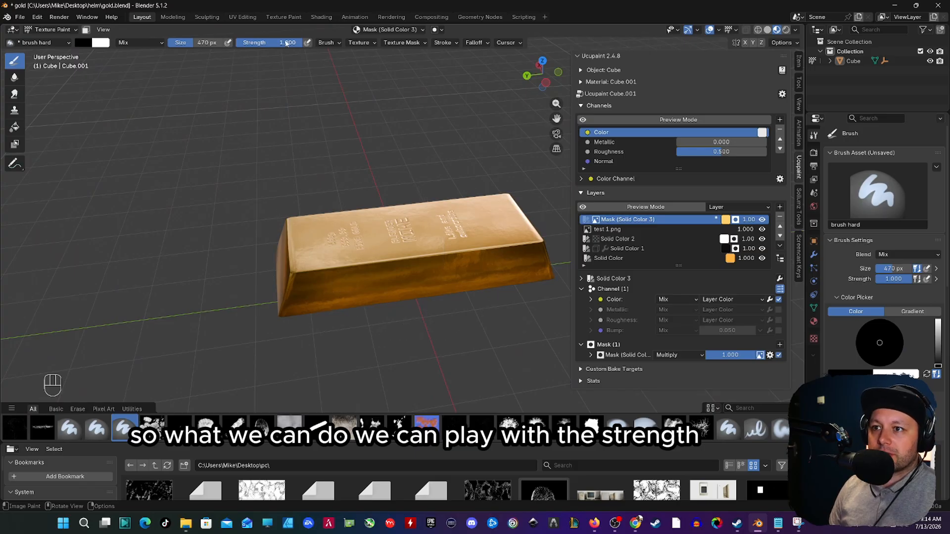
# Step: Match the Solid Color 3 layer's color to the base Solid Color layer by sampling it, and make it slightly brighter
pyautogui.hotkey('shift', 'f')
pyautogui.press('Escape')
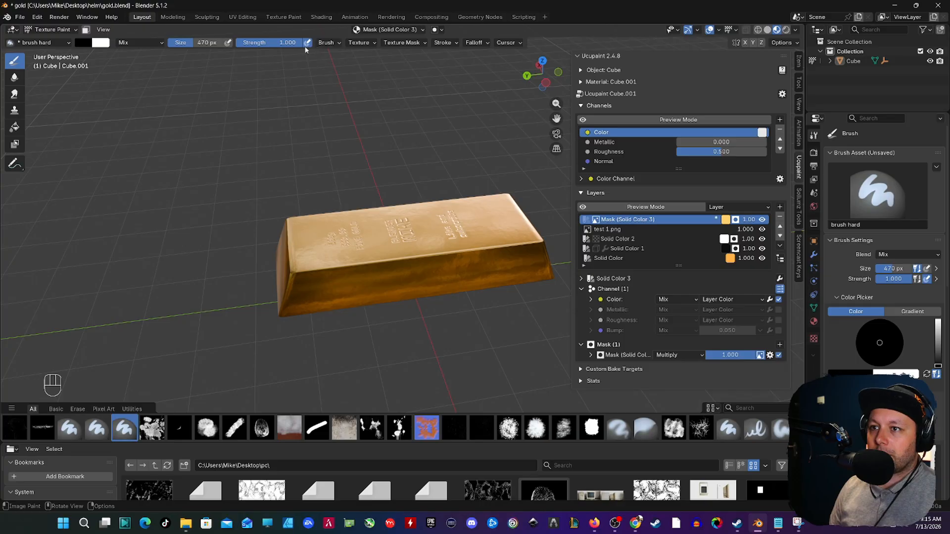
pyautogui.click(726, 220)
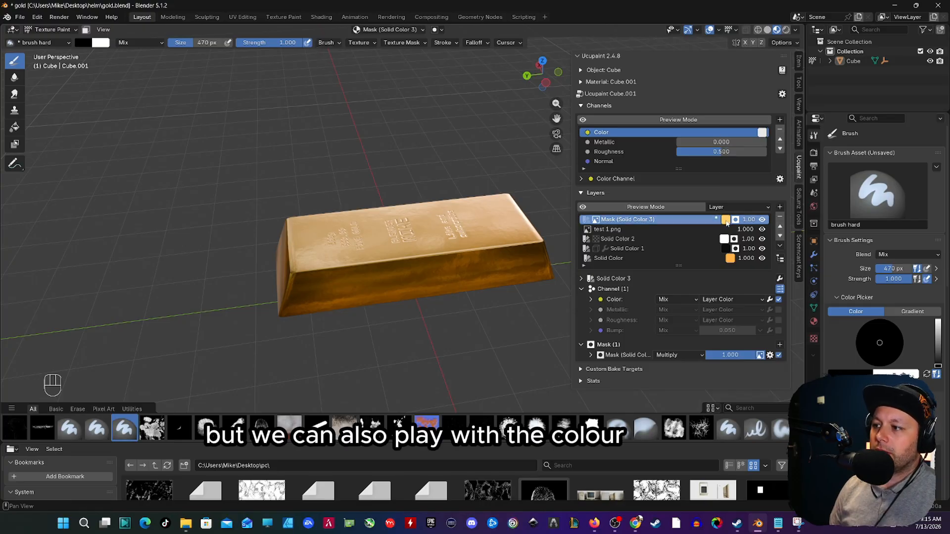
pyautogui.click(726, 220)
pyautogui.click(726, 219)
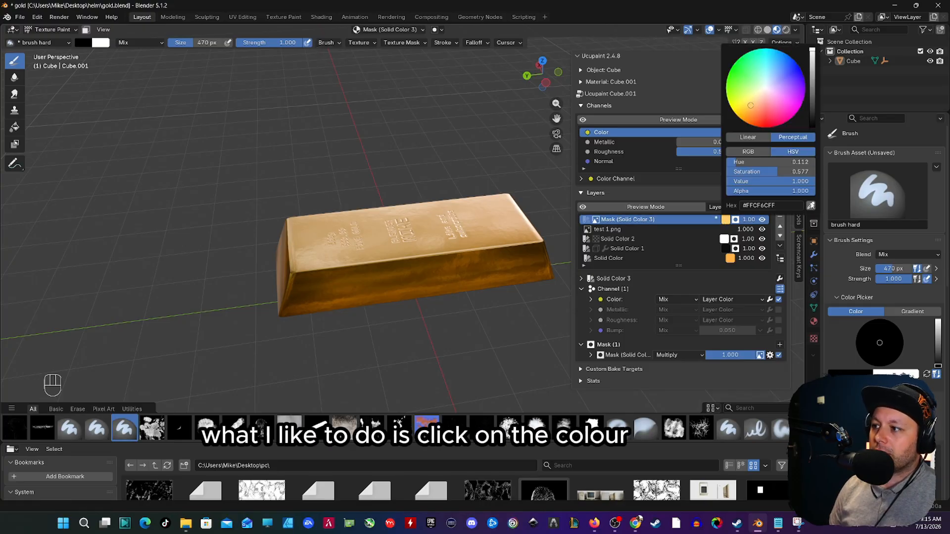
pyautogui.click(812, 206)
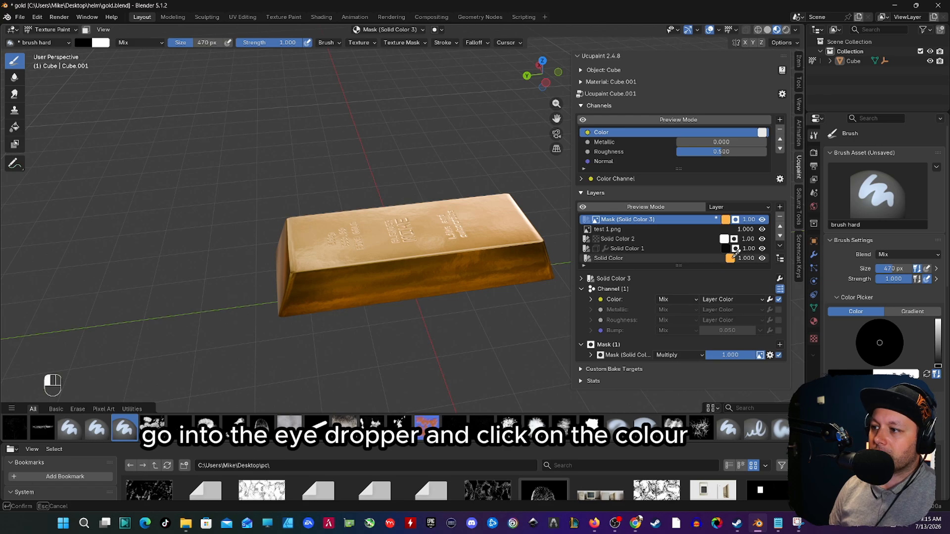
pyautogui.click(730, 258)
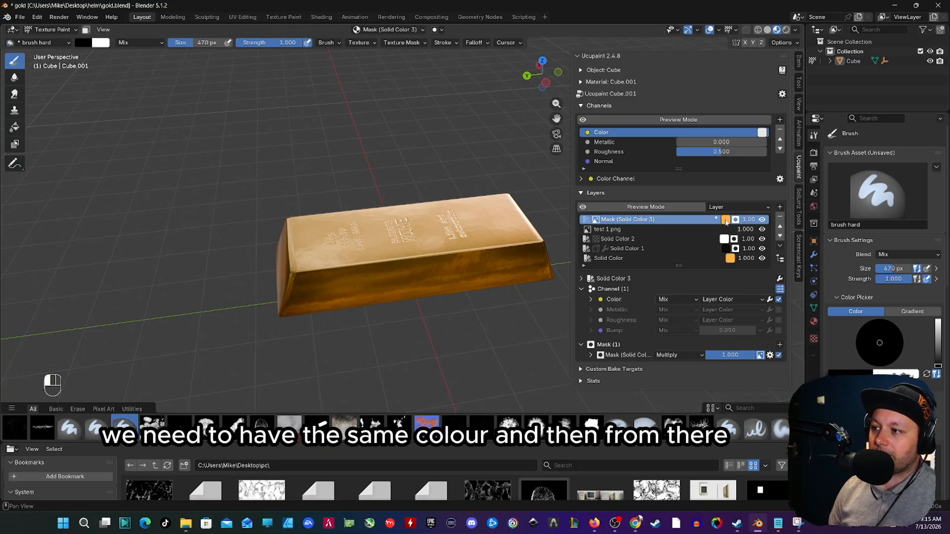
pyautogui.click(726, 219)
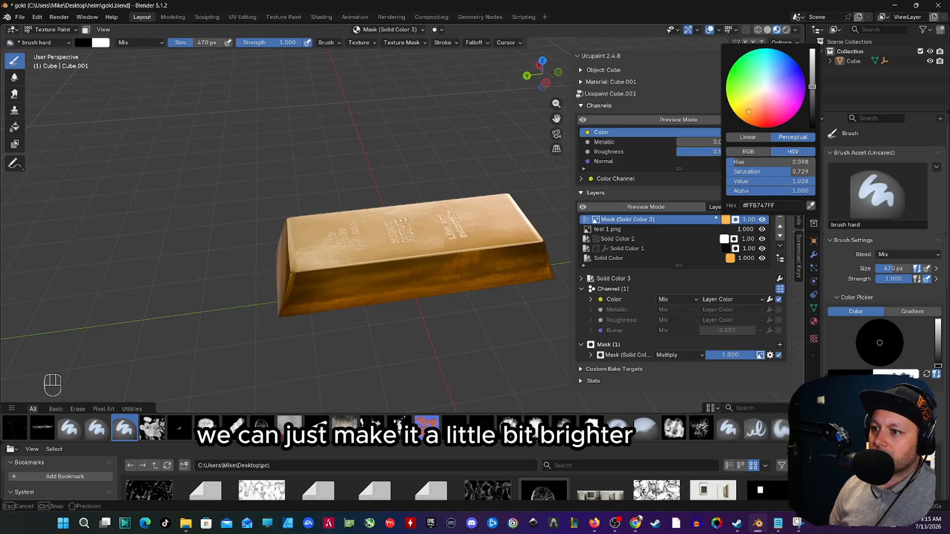
pyautogui.moveTo(812, 79); pyautogui.dragTo(812, 82)
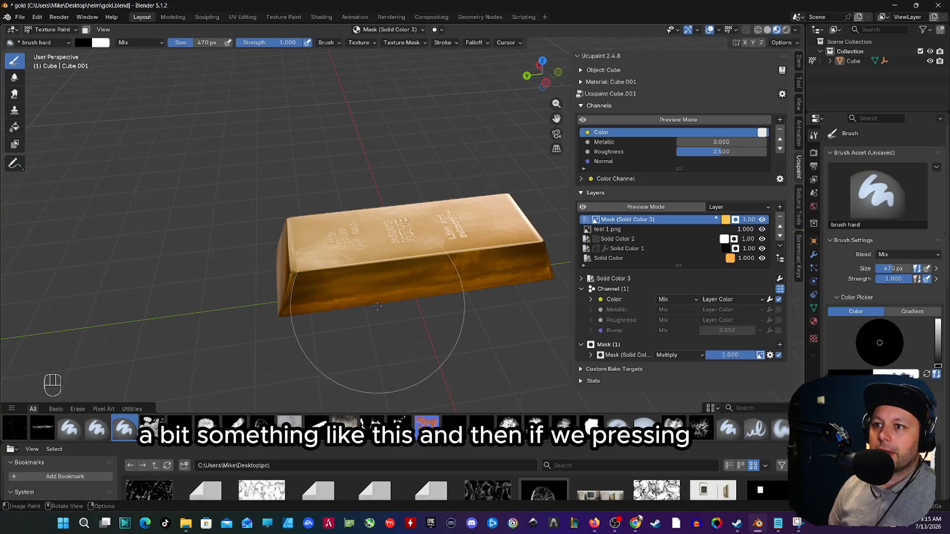
# Step: Make white the primary color of the brush hard brush and reduce the brush size
pyautogui.moveTo(403, 393); pyautogui.dragTo(392, 376, button='middle')
pyautogui.press('x')
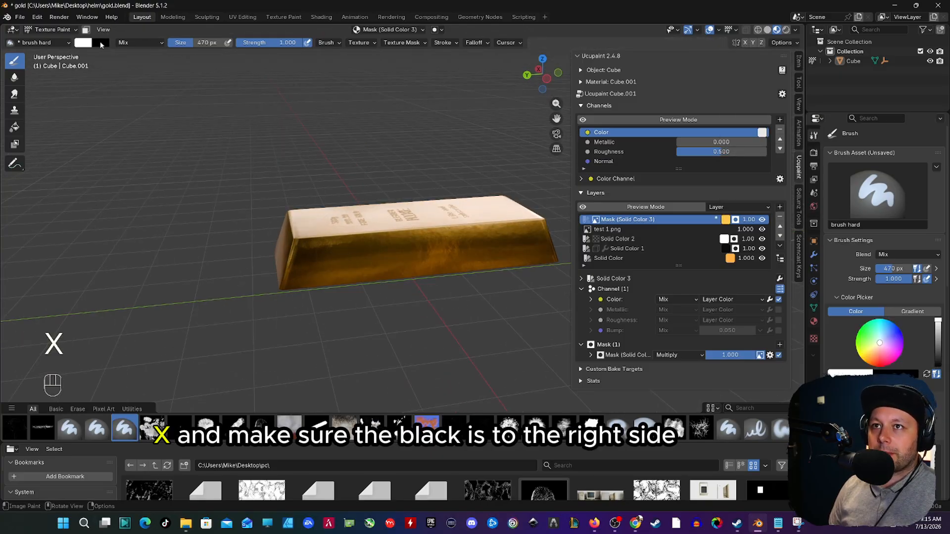
pyautogui.scroll(4, 373, 282)
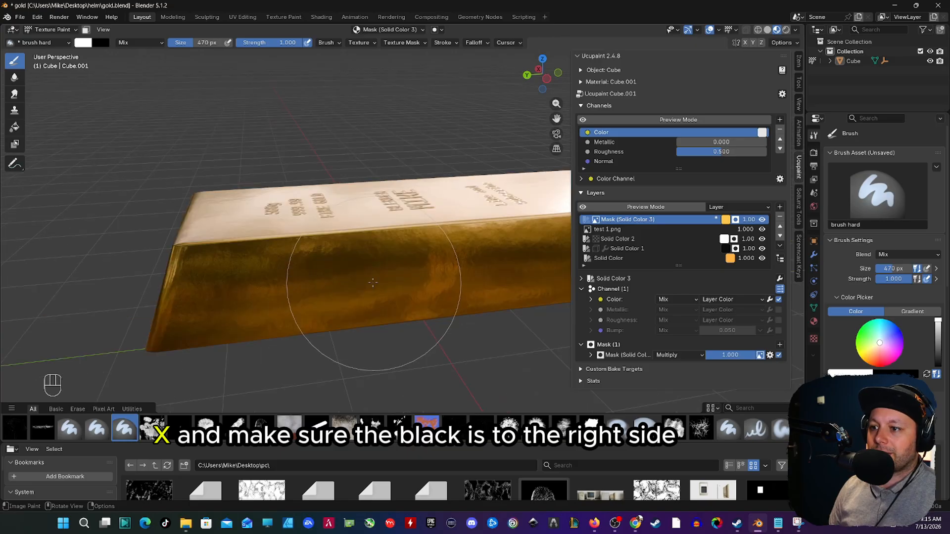
pyautogui.moveTo(441, 294); pyautogui.dragTo(420, 300, button='middle')
pyautogui.press('f')
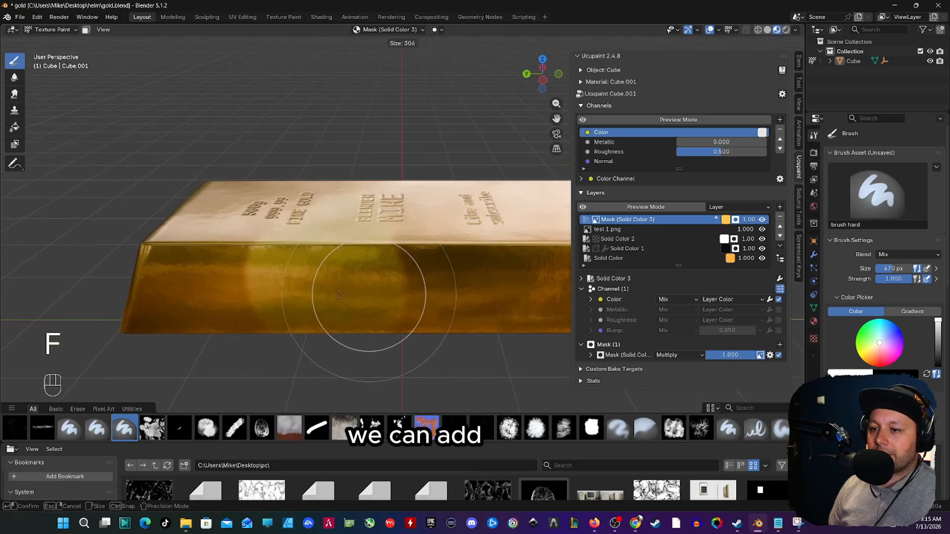
pyautogui.click(323, 314)
# Step: Choose the streep brush for the Solid Color 3 mask and set its size to 374 px
pyautogui.click(535, 428)
pyautogui.moveTo(259, 271); pyautogui.dragTo(255, 294, button='middle')
pyautogui.press('f')
pyautogui.click(347, 316)
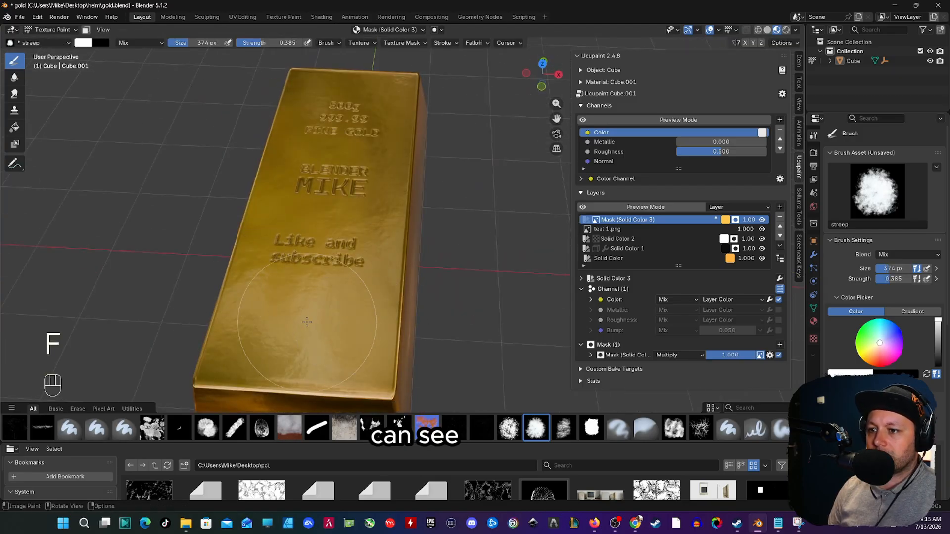
pyautogui.moveTo(346, 317)
pyautogui.mouseDown(button='middle')
pyautogui.moveTo(337, 278)
pyautogui.moveTo(288, 307)
pyautogui.moveTo(307, 230)
pyautogui.moveTo(334, 266)
pyautogui.mouseUp(button='middle')
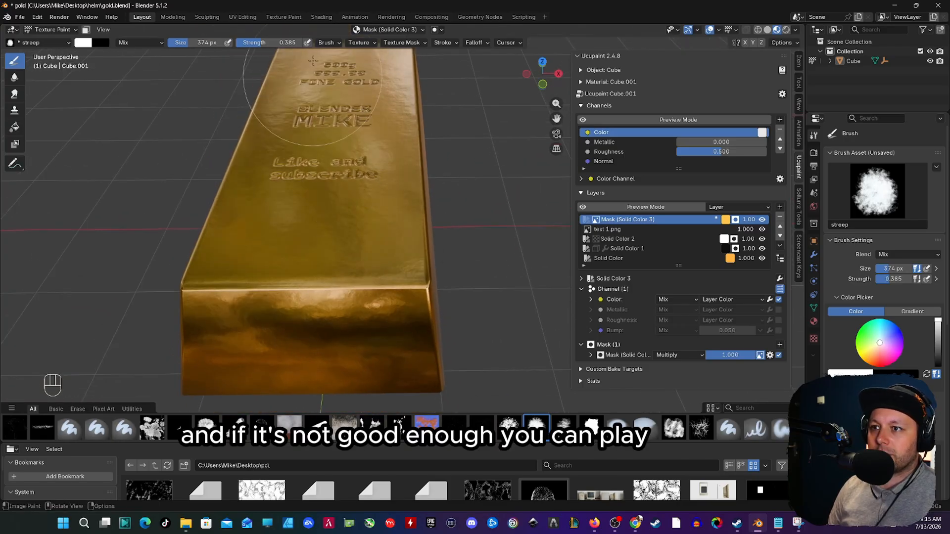
# Step: Raise the streep brush's strength to 0.676 for stronger highlights on the bar
pyautogui.moveTo(268, 43); pyautogui.dragTo(281, 45)
pyautogui.moveTo(329, 246); pyautogui.dragTo(363, 300, button='middle')
pyautogui.moveTo(207, 291); pyautogui.dragTo(256, 290, button='middle')
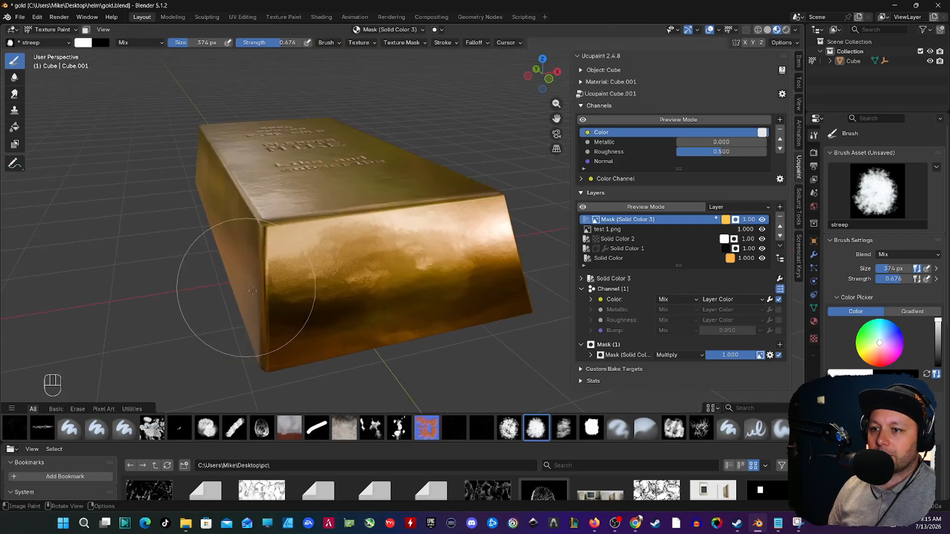
# Step: Paint and erase bright patches on the Solid Color 3 mask with the streep brush, alternating between white and black
pyautogui.press('x')
pyautogui.moveTo(393, 296); pyautogui.dragTo(336, 288, button='middle')
pyautogui.press('x')
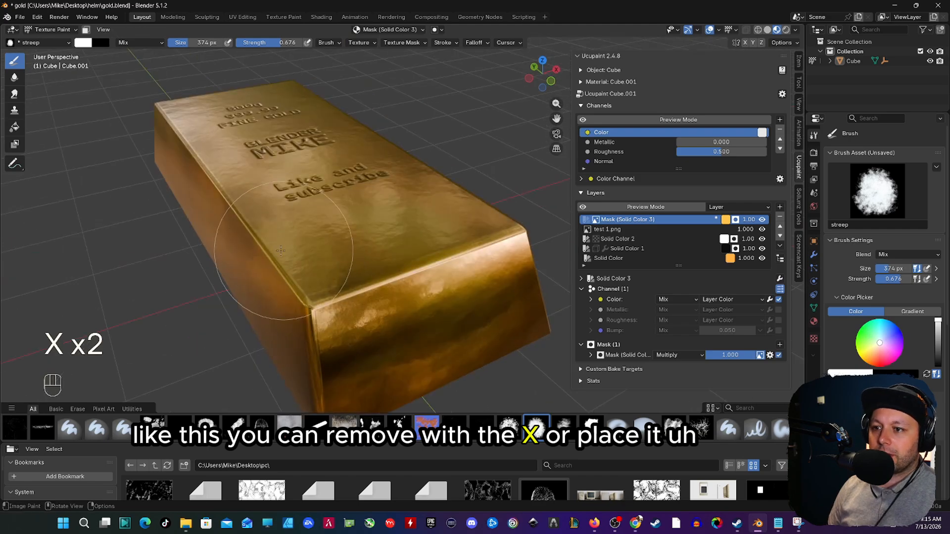
pyautogui.press('x')
pyautogui.moveTo(280, 251)
pyautogui.mouseDown(button='middle')
pyautogui.moveTo(283, 275)
pyautogui.moveTo(267, 272)
pyautogui.mouseUp(button='middle')
pyautogui.keyDown('shift'); pyautogui.moveTo(267, 272); pyautogui.dragTo(262, 319, button='middle'); pyautogui.keyUp('shift')
pyautogui.scroll(2, 405, 262)
pyautogui.moveTo(406, 262)
pyautogui.mouseDown(button='middle')
pyautogui.moveTo(324, 223)
pyautogui.moveTo(265, 249)
pyautogui.moveTo(225, 249)
pyautogui.mouseUp(button='middle')
pyautogui.press('x')
pyautogui.moveTo(382, 244)
pyautogui.mouseDown(button='middle')
pyautogui.moveTo(431, 196)
pyautogui.moveTo(341, 206)
pyautogui.mouseUp(button='middle')
pyautogui.press('x')
pyautogui.keyDown('shift'); pyautogui.moveTo(471, 208); pyautogui.dragTo(317, 213, button='middle'); pyautogui.keyUp('shift')
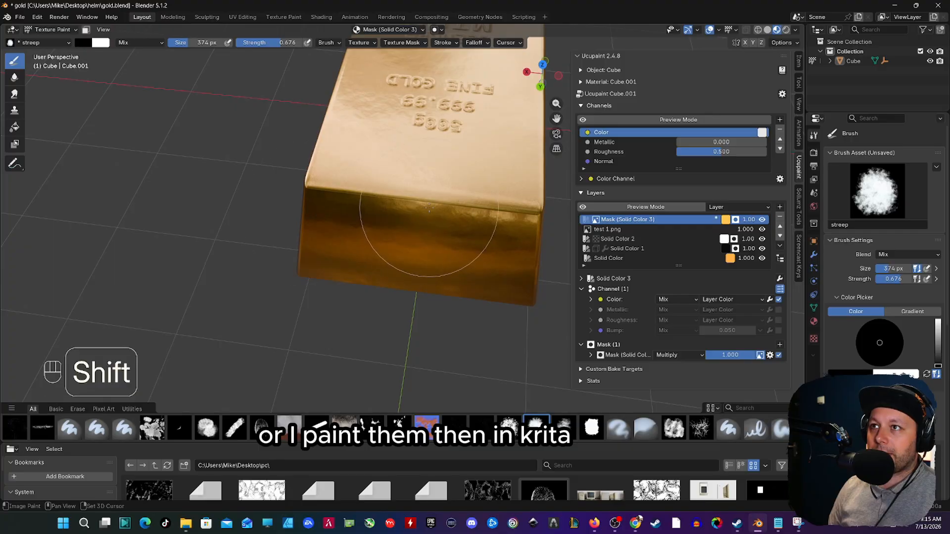
# Step: Vary the bar's top face on the Solid Color 3 mask with the rroest brush, swapping white and black to add and remove patches
pyautogui.keyDown('shift'); pyautogui.moveTo(428, 209); pyautogui.dragTo(388, 218, button='middle'); pyautogui.keyUp('shift')
pyautogui.keyDown('shift'); pyautogui.moveTo(472, 210); pyautogui.dragTo(448, 215, button='middle'); pyautogui.keyUp('shift')
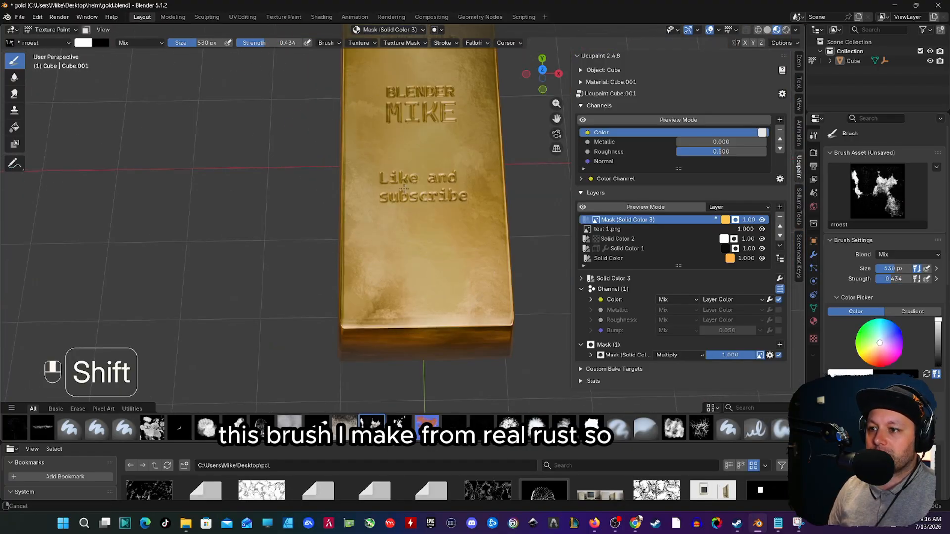
pyautogui.keyDown('shift'); pyautogui.moveTo(415, 238); pyautogui.dragTo(389, 208, button='middle'); pyautogui.keyUp('shift')
pyautogui.press('x')
pyautogui.moveTo(354, 256); pyautogui.dragTo(332, 152)
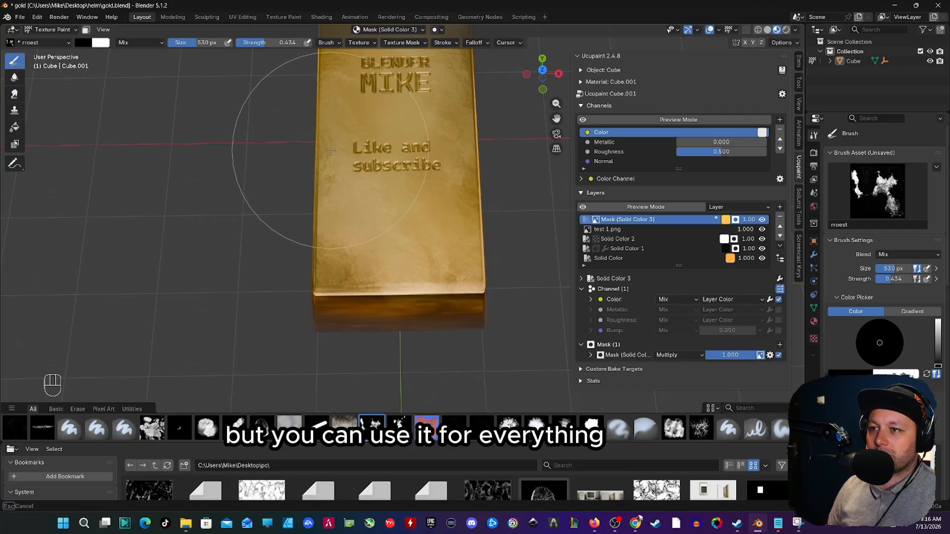
pyautogui.moveTo(448, 256)
pyautogui.keyDown('shift'); pyautogui.mouseDown(button='middle')
pyautogui.moveTo(416, 257)
pyautogui.moveTo(373, 240)
pyautogui.moveTo(407, 221)
pyautogui.moveTo(389, 230)
pyautogui.mouseUp(button='middle'); pyautogui.keyUp('shift')
pyautogui.press('x')
pyautogui.keyDown('shift'); pyautogui.moveTo(379, 235); pyautogui.dragTo(418, 242, button='middle'); pyautogui.keyUp('shift')
pyautogui.moveTo(387, 235)
pyautogui.keyDown('shift'); pyautogui.mouseDown(button='middle')
pyautogui.moveTo(399, 232)
pyautogui.moveTo(388, 254)
pyautogui.moveTo(408, 220)
pyautogui.moveTo(375, 241)
pyautogui.mouseUp(button='middle'); pyautogui.keyUp('shift')
pyautogui.press('x')
pyautogui.press('x')
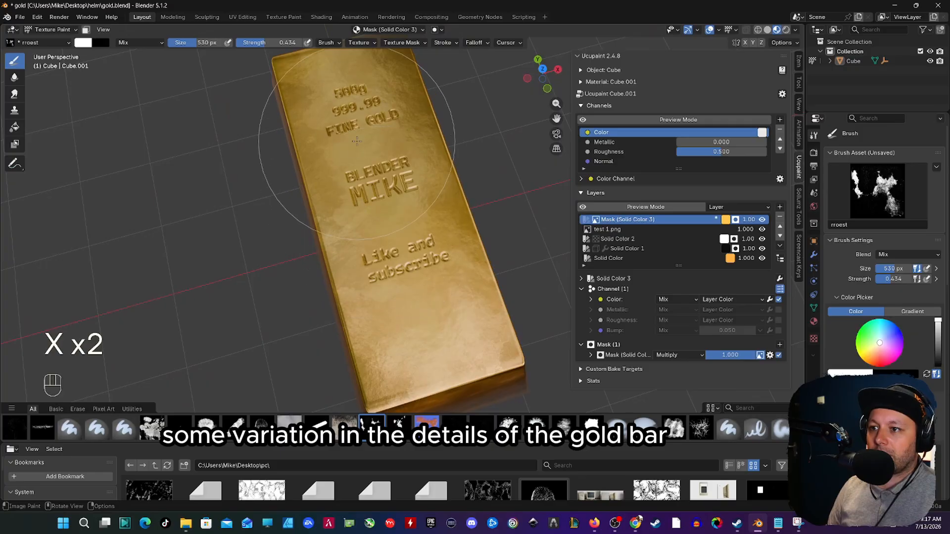
pyautogui.moveTo(356, 142)
pyautogui.mouseDown(button='middle')
pyautogui.moveTo(349, 163)
pyautogui.moveTo(373, 275)
pyautogui.mouseUp(button='middle')
pyautogui.press('x')
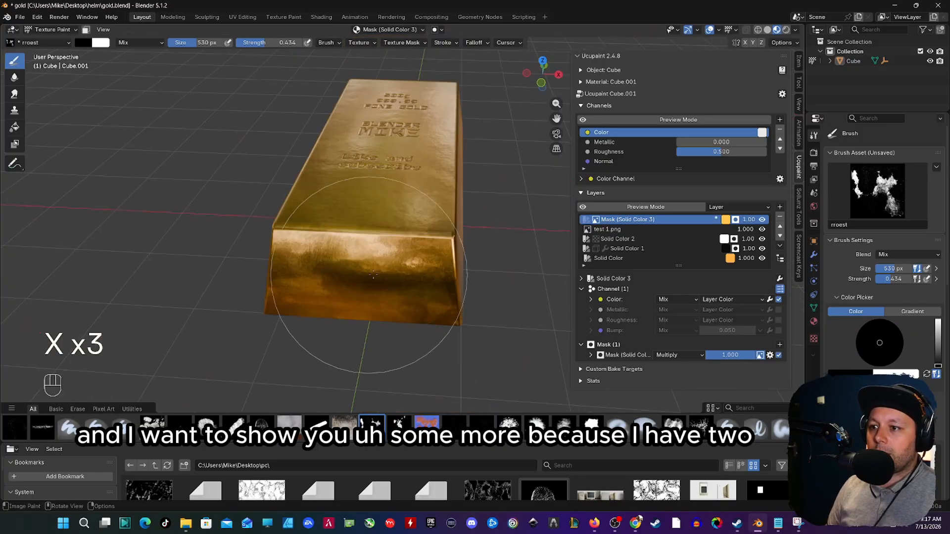
pyautogui.moveTo(380, 223); pyautogui.dragTo(223, 132, button='middle')
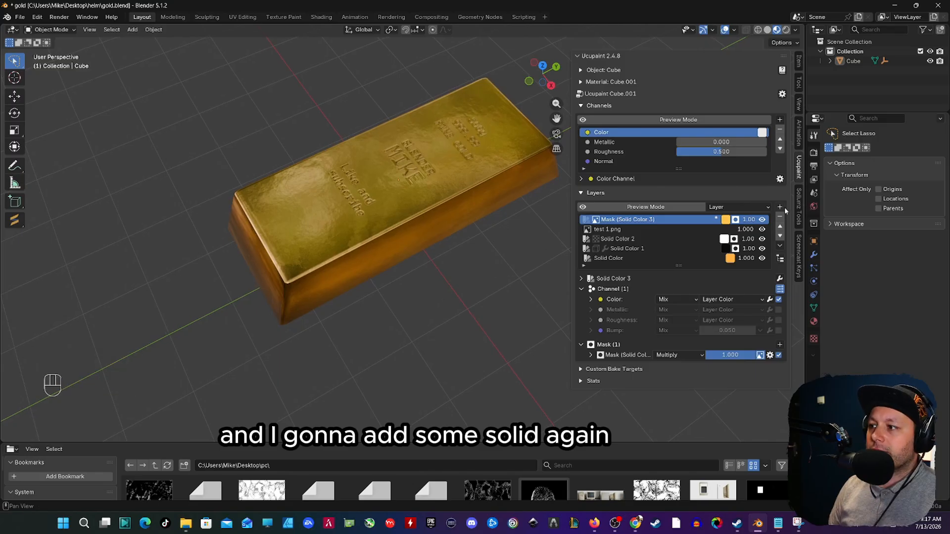
# Step: Add a near-white Solid Color layer at the top of the layer stack
pyautogui.click(780, 207)
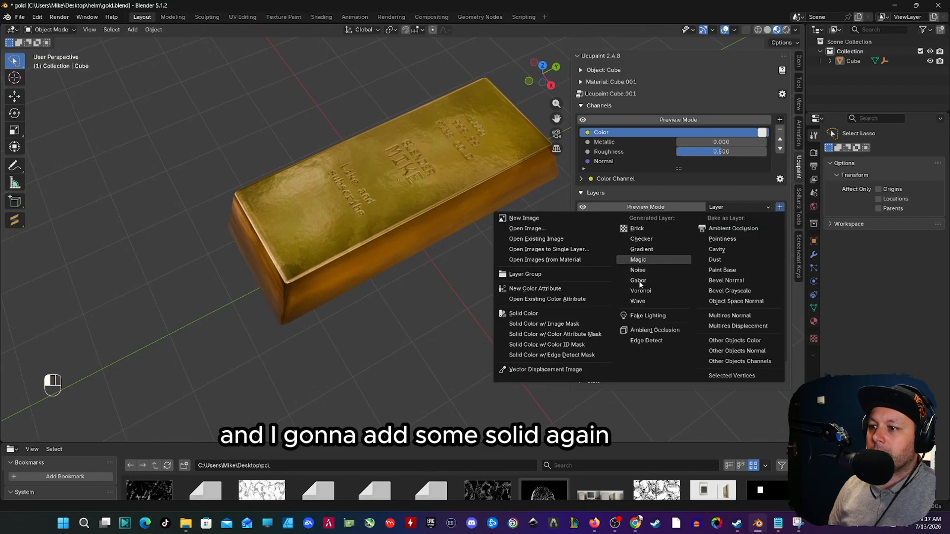
pyautogui.click(524, 313)
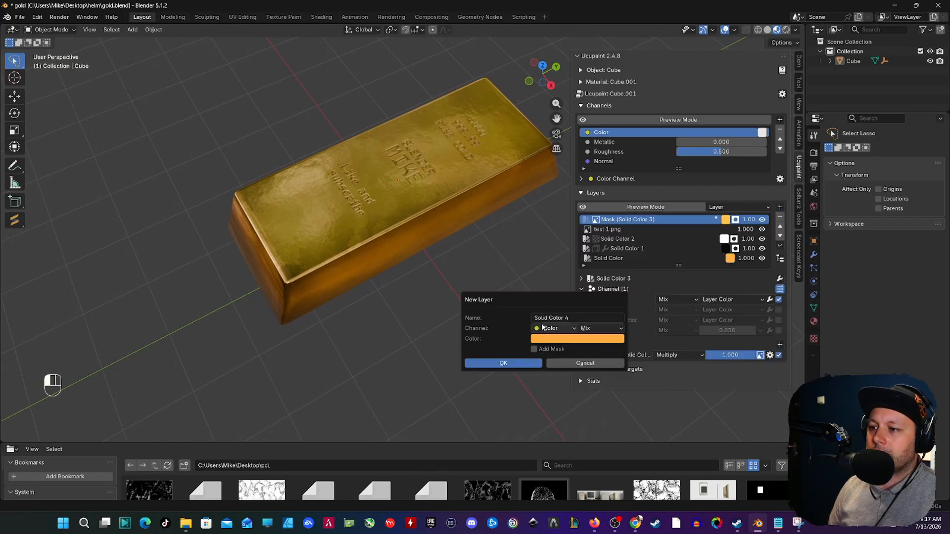
pyautogui.click(566, 340)
pyautogui.click(574, 218)
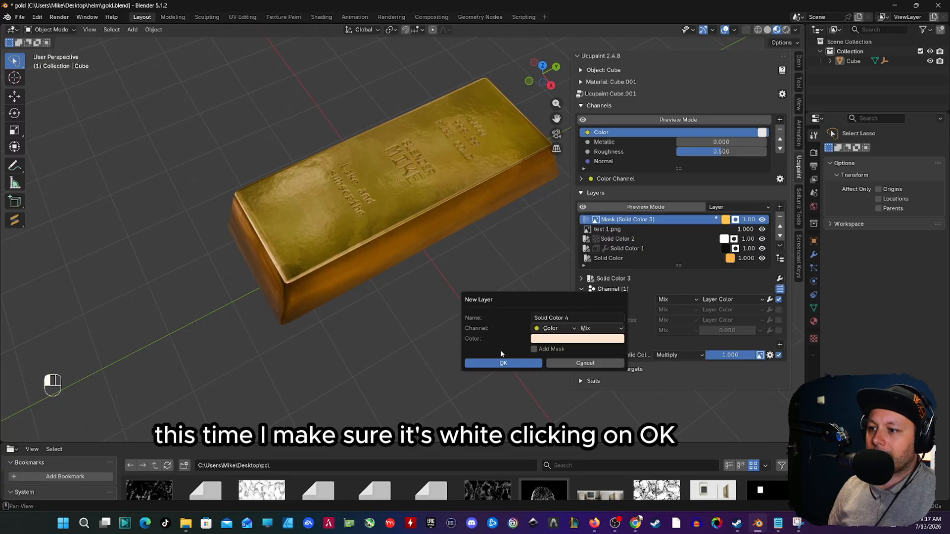
pyautogui.click(503, 364)
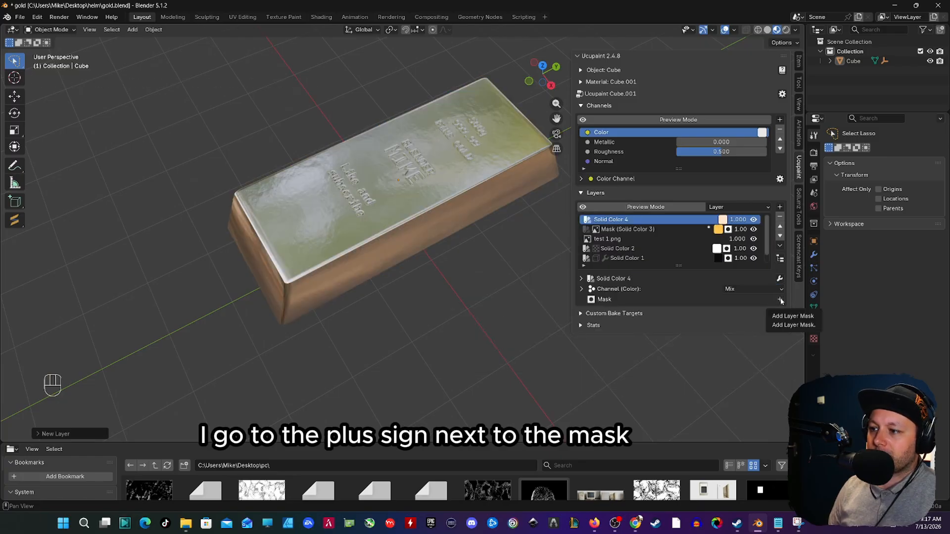
# Step: Add a new 2048 image mask with Black (Full Transparency) color to the Solid Color 4 layer
pyautogui.click(780, 300)
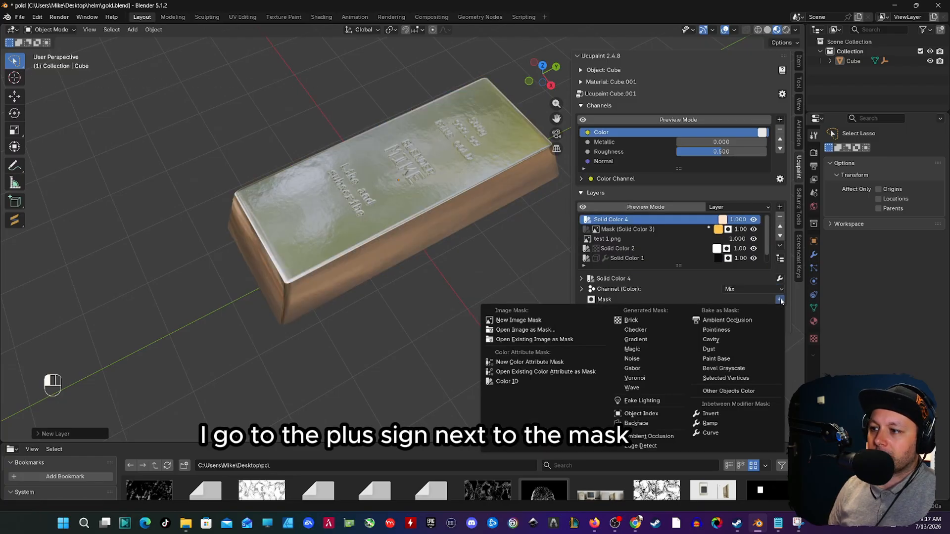
pyautogui.click(508, 322)
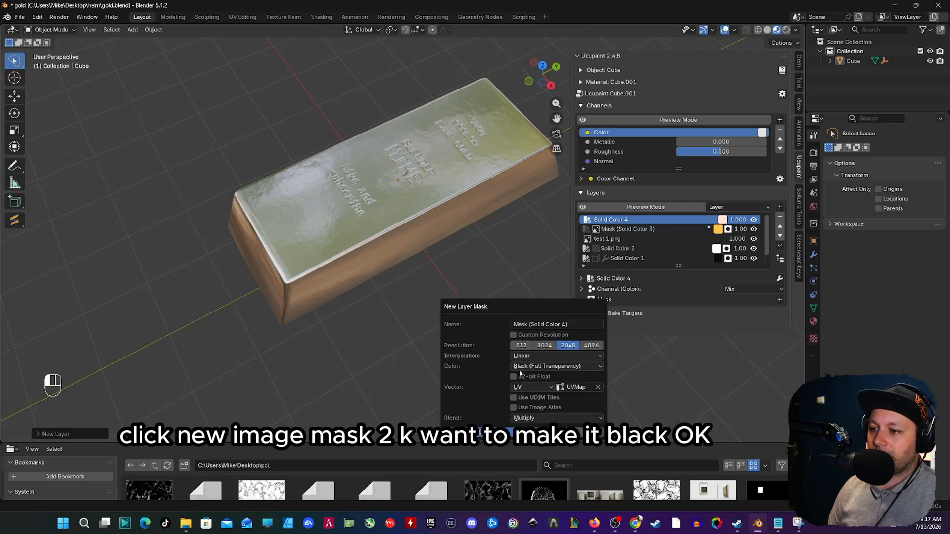
pyautogui.click(520, 369)
pyautogui.click(480, 431)
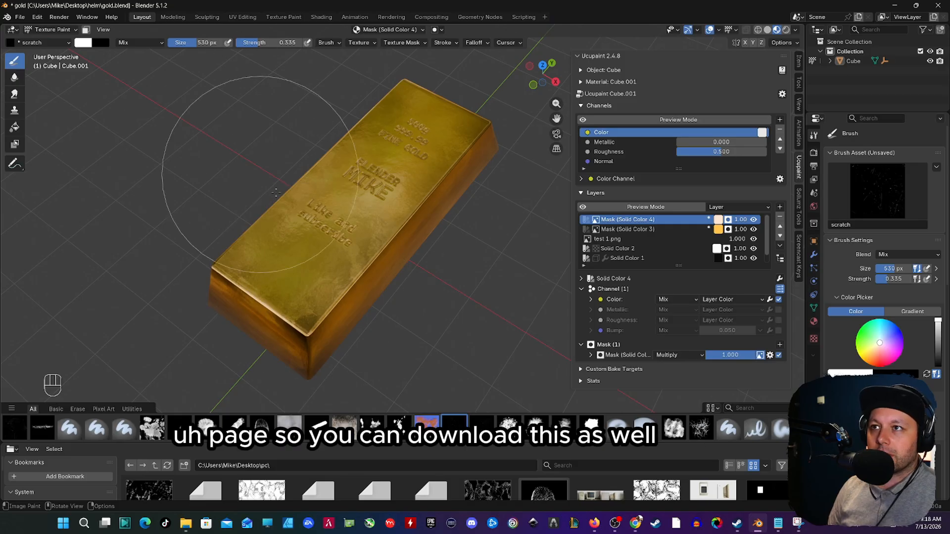
# Step: Paint scratches across the bar's top face on the Solid Color 4 mask with the scratch brush at 696 px
pyautogui.press('f')
pyautogui.click(384, 253)
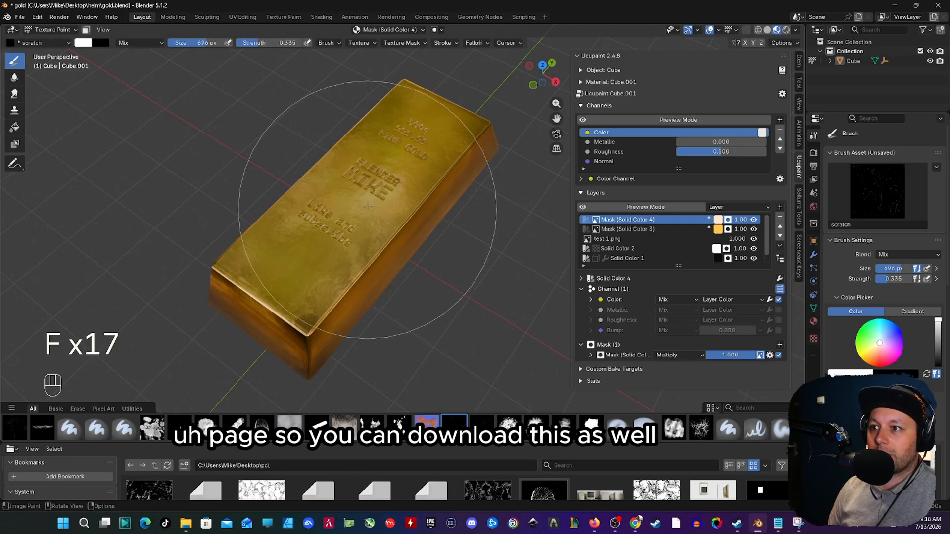
pyautogui.moveTo(374, 216); pyautogui.dragTo(386, 254, button='middle')
pyautogui.keyDown('shift'); pyautogui.moveTo(285, 317); pyautogui.dragTo(311, 180, button='middle'); pyautogui.keyUp('shift')
pyautogui.scroll(1, 375, 242)
pyautogui.moveTo(306, 265); pyautogui.dragTo(378, 222, button='middle')
pyautogui.scroll(4, 375, 242)
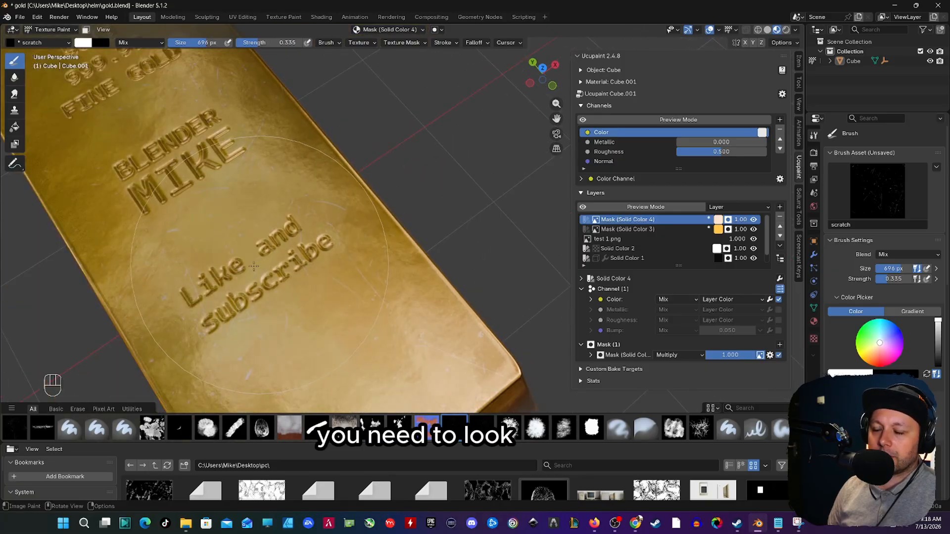
# Step: Paint scratches on the bar's side faces on the Solid Color 4 mask, enlarging the scratch brush to 832 px
pyautogui.scroll(-4, 366, 227)
pyautogui.moveTo(297, 238)
pyautogui.keyDown('shift'); pyautogui.mouseDown(button='middle')
pyautogui.moveTo(364, 198)
pyautogui.moveTo(307, 173)
pyautogui.mouseUp(button='middle'); pyautogui.keyUp('shift')
pyautogui.scroll(2, 339, 182)
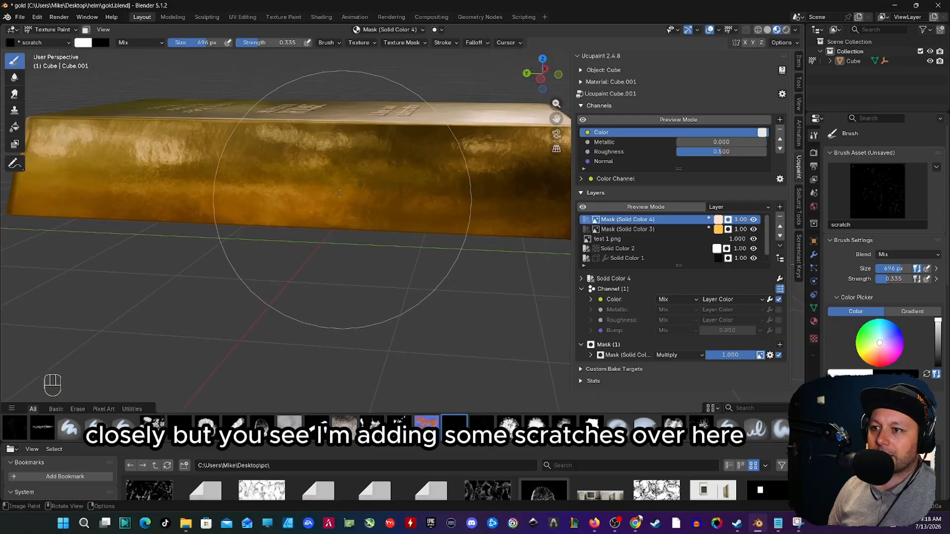
pyautogui.moveTo(240, 174); pyautogui.dragTo(297, 188, button='middle')
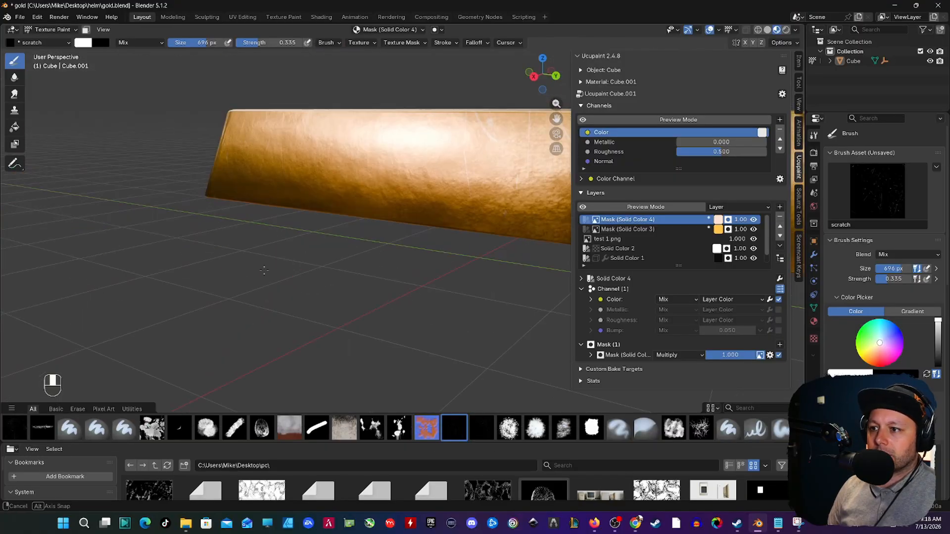
pyautogui.press('f')
pyautogui.press('f')
pyautogui.click(392, 202)
pyautogui.keyDown('shift'); pyautogui.moveTo(426, 171); pyautogui.dragTo(251, 209, button='middle'); pyautogui.keyUp('shift')
pyautogui.moveTo(324, 260); pyautogui.dragTo(330, 231, button='middle')
pyautogui.moveTo(237, 232); pyautogui.dragTo(329, 282, button='middle')
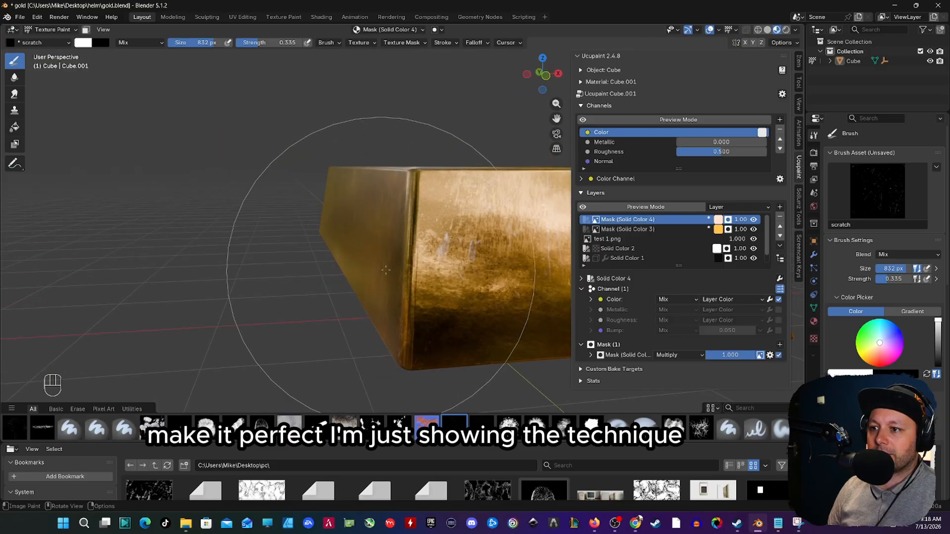
# Step: Enable the Bump channel on the Solid Color 4 layer and set its value to 0.01
pyautogui.moveTo(386, 271); pyautogui.dragTo(366, 270, button='middle')
pyautogui.moveTo(366, 269); pyautogui.dragTo(381, 312, button='middle')
pyautogui.moveTo(381, 311)
pyautogui.keyDown('shift'); pyautogui.mouseDown(button='middle')
pyautogui.moveTo(366, 302)
pyautogui.moveTo(291, 336)
pyautogui.moveTo(348, 344)
pyautogui.moveTo(498, 282)
pyautogui.mouseUp(button='middle'); pyautogui.keyUp('shift')
pyautogui.click(778, 330)
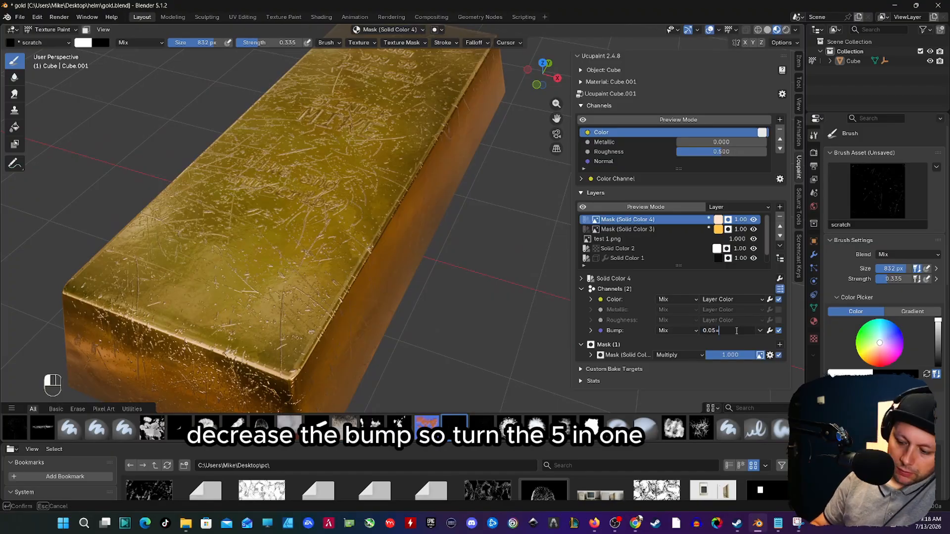
pyautogui.press('Return')
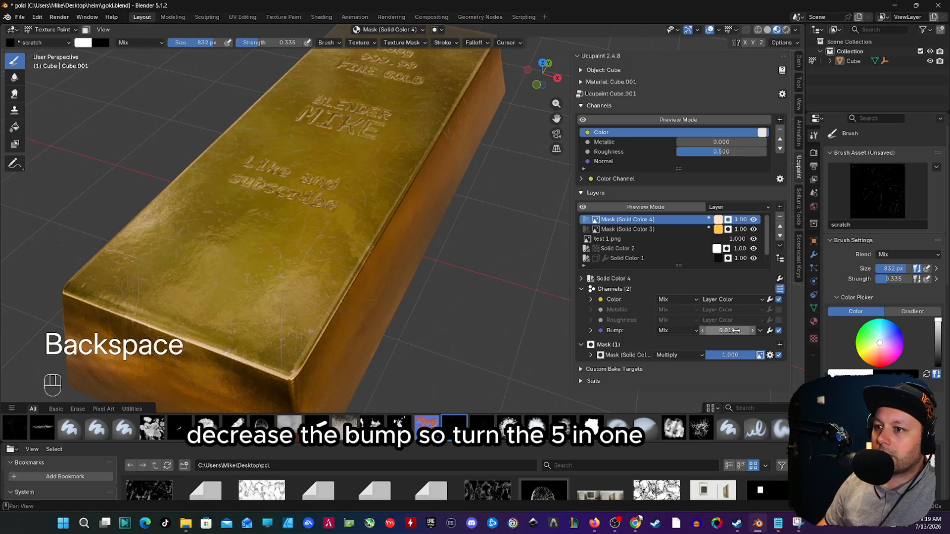
pyautogui.keyDown('shift'); pyautogui.moveTo(372, 173); pyautogui.dragTo(392, 218, button='middle'); pyautogui.keyUp('shift')
pyautogui.moveTo(376, 253)
pyautogui.mouseDown(button='middle')
pyautogui.moveTo(316, 212)
pyautogui.moveTo(355, 207)
pyautogui.moveTo(555, 314)
pyautogui.mouseUp(button='middle')
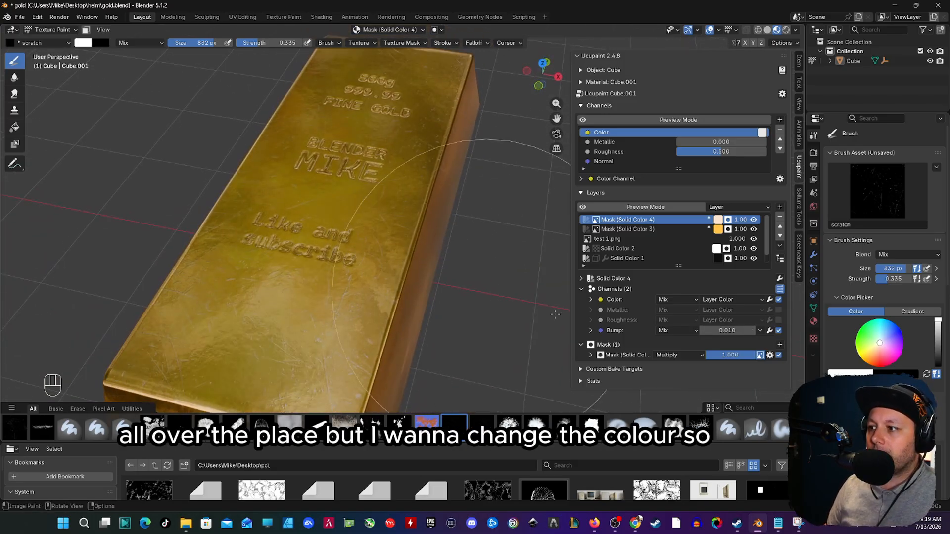
# Step: Change the Solid Color 4 layer's color to a golden yellow
pyautogui.click(718, 219)
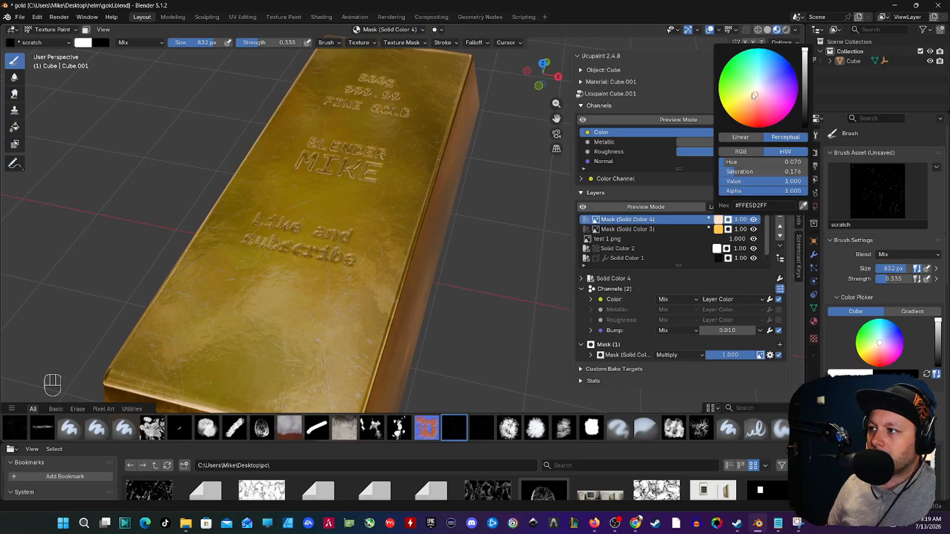
pyautogui.moveTo(750, 100); pyautogui.dragTo(743, 100)
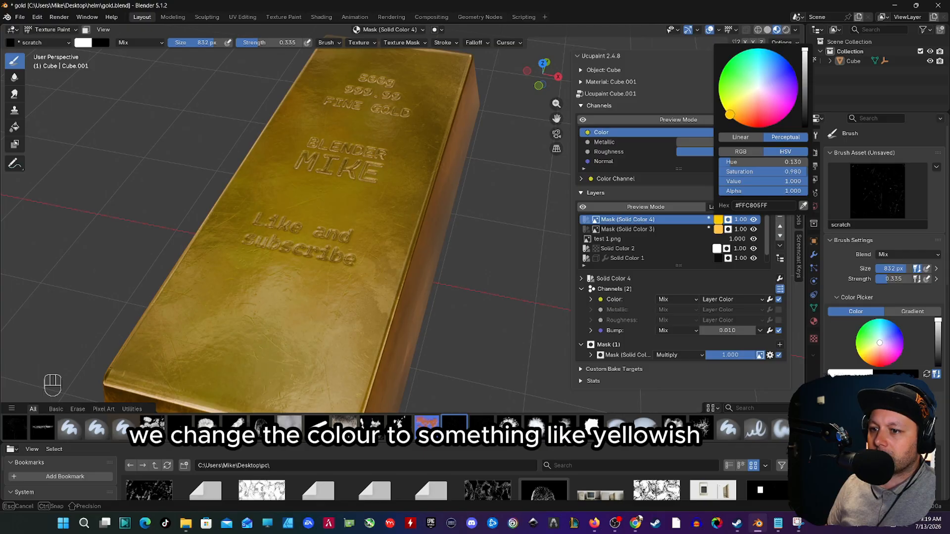
pyautogui.moveTo(736, 109); pyautogui.dragTo(738, 106)
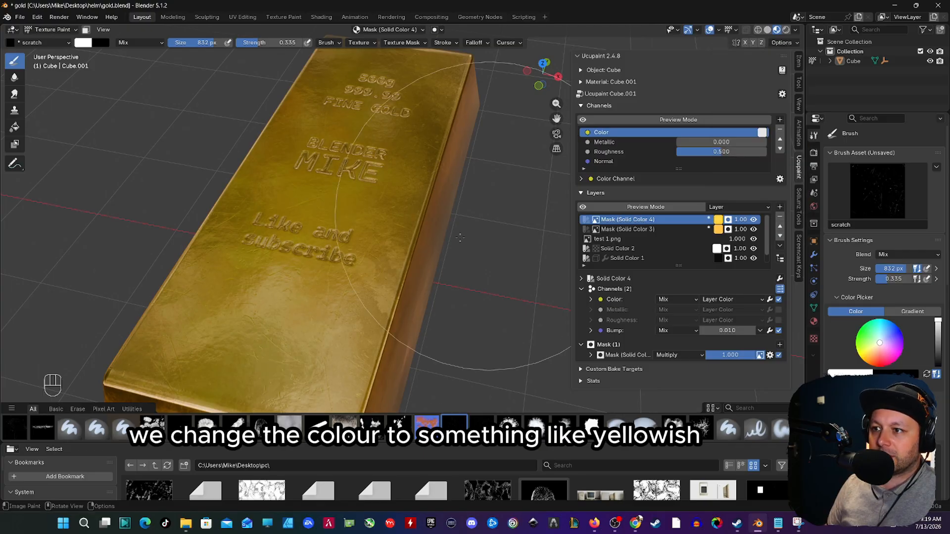
# Step: Resize the scratch brush to 610 px and add more scratches to the bar's long side
pyautogui.scroll(4, 349, 248)
pyautogui.moveTo(364, 218); pyautogui.dragTo(341, 188, button='middle')
pyautogui.scroll(-4, 298, 292)
pyautogui.moveTo(299, 292)
pyautogui.keyDown('shift'); pyautogui.mouseDown(button='middle')
pyautogui.moveTo(307, 128)
pyautogui.moveTo(460, 140)
pyautogui.moveTo(362, 230)
pyautogui.moveTo(336, 212)
pyautogui.moveTo(319, 229)
pyautogui.moveTo(331, 199)
pyautogui.mouseUp(button='middle'); pyautogui.keyUp('shift')
pyautogui.scroll(1, 324, 226)
pyautogui.moveTo(330, 199)
pyautogui.mouseDown(button='middle')
pyautogui.moveTo(371, 183)
pyautogui.moveTo(361, 192)
pyautogui.mouseUp(button='middle')
pyautogui.press('f')
pyautogui.press('f')
pyautogui.press('f')
pyautogui.press('f')
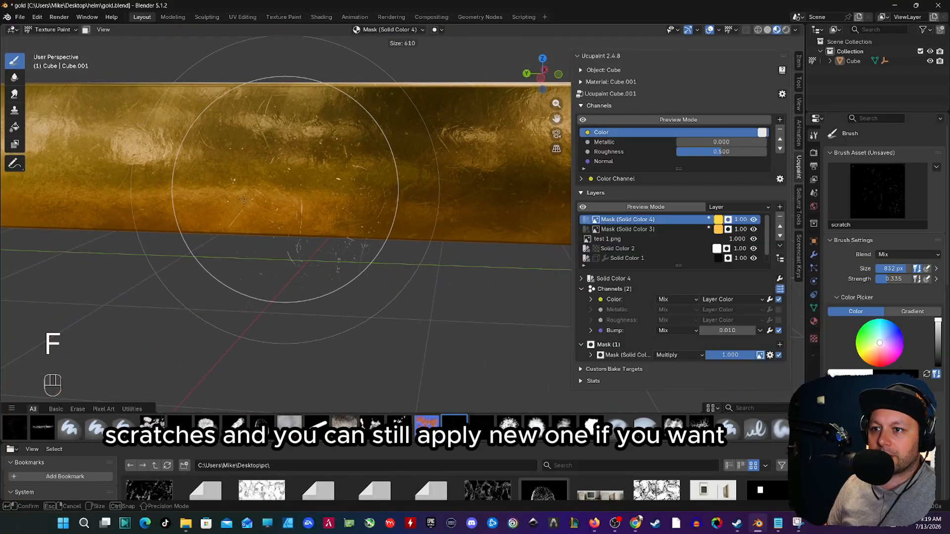
pyautogui.moveTo(111, 165)
pyautogui.keyDown('shift'); pyautogui.mouseDown(button='middle')
pyautogui.moveTo(300, 188)
pyautogui.moveTo(284, 201)
pyautogui.mouseUp(button='middle'); pyautogui.keyUp('shift')
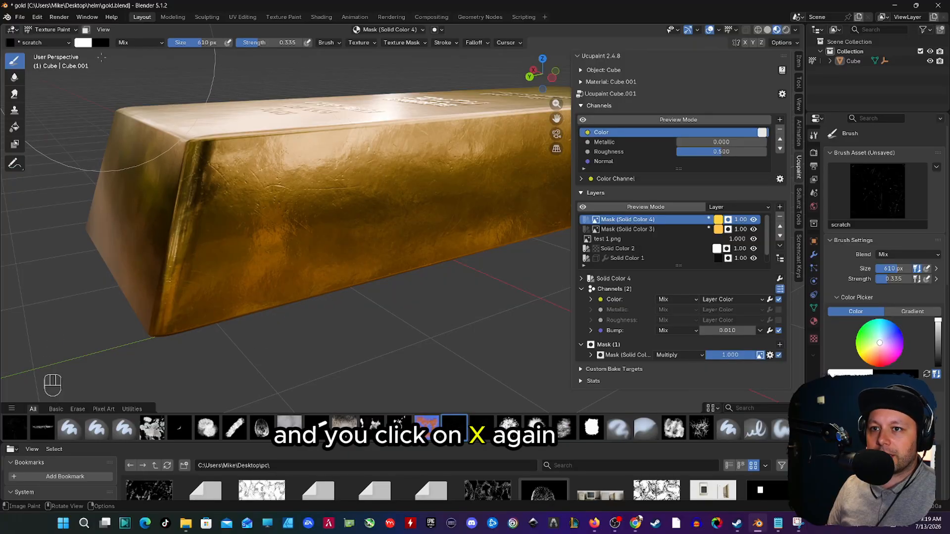
# Step: Swap the scratch brush to black and dab out scratches on the bar's side at 688 px
pyautogui.press('x')
pyautogui.press('f')
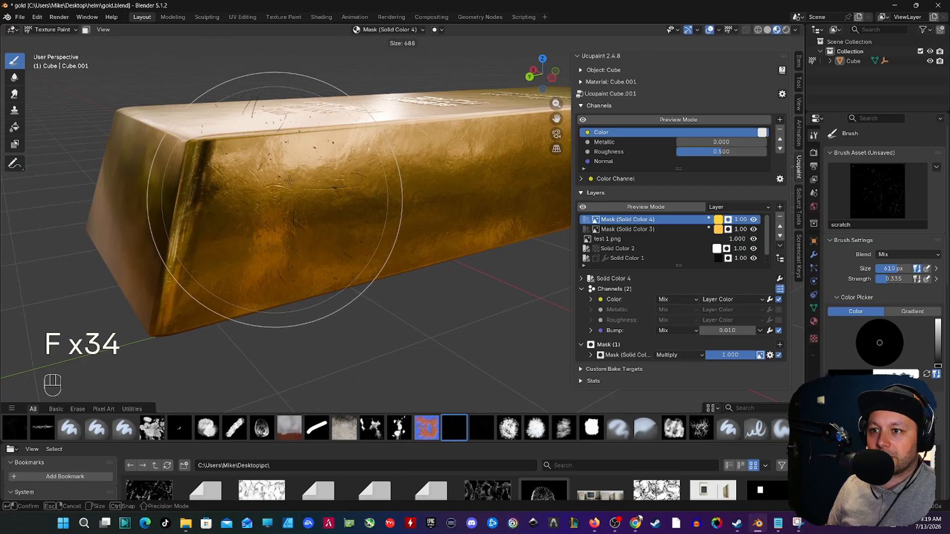
pyautogui.click(287, 181)
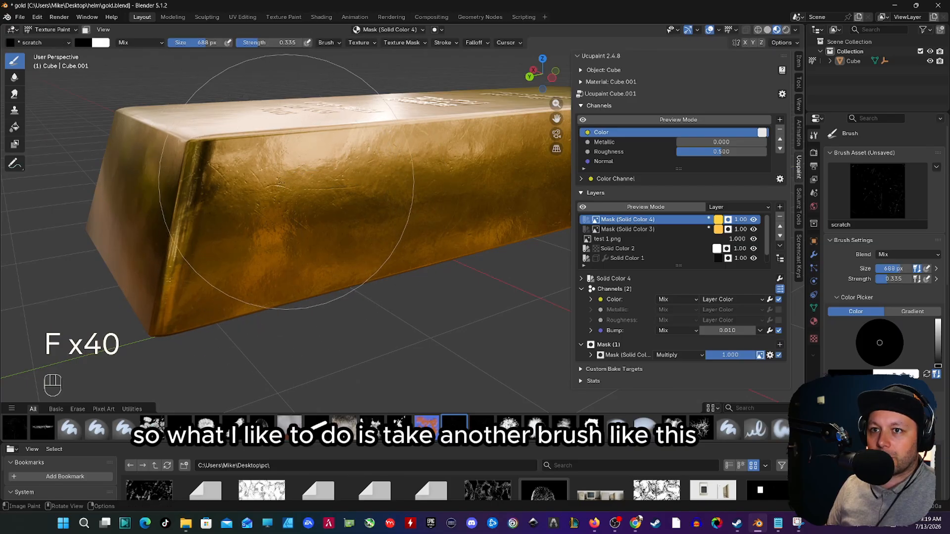
# Step: Erase the scratches on the bar's side with the brush hard brush at 692 px, and swap the paint color back to white
pyautogui.click(121, 431)
pyautogui.press('f')
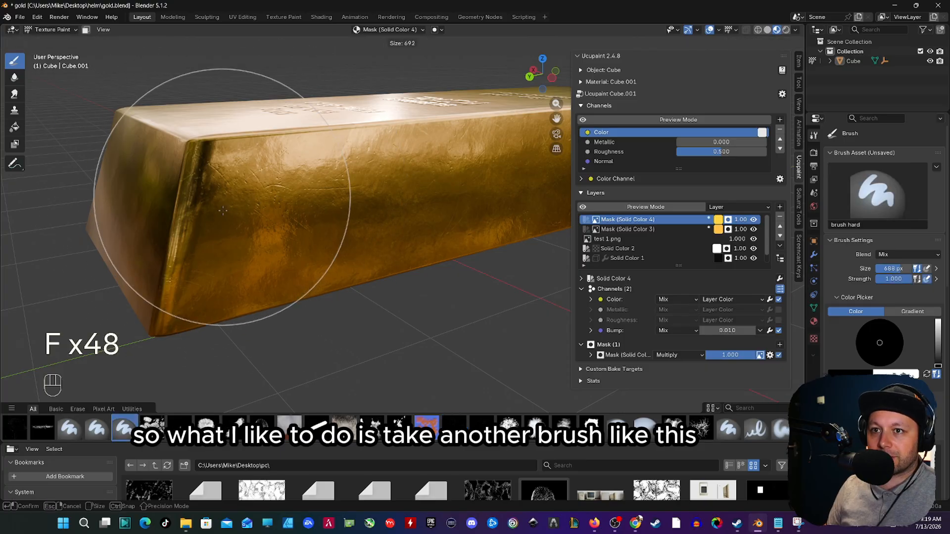
pyautogui.click(267, 214)
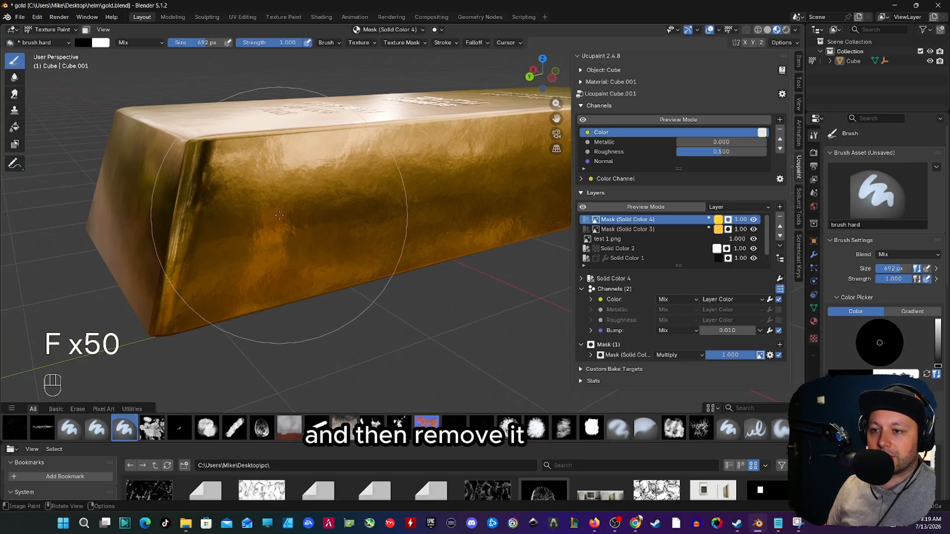
pyautogui.press('x')
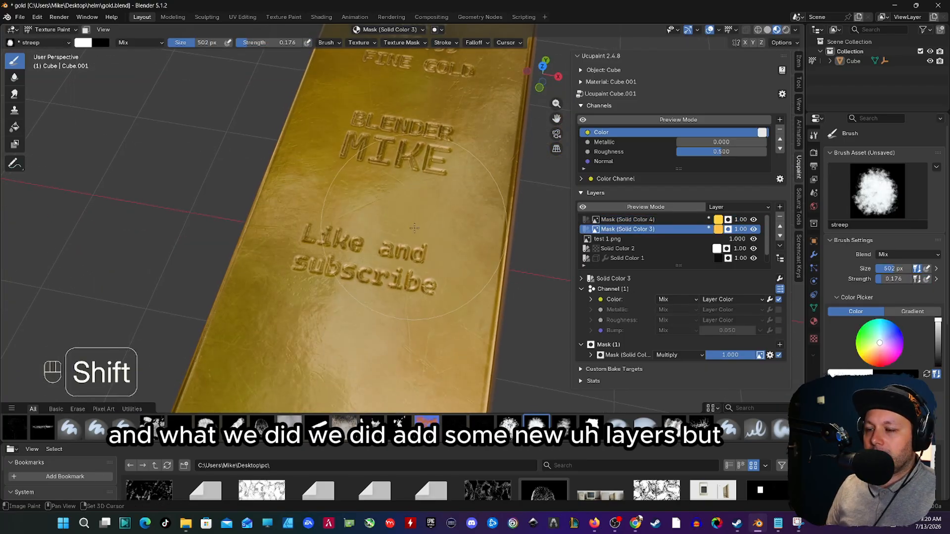
# Step: Move the test 1.png text layer to the top of the layer stack, above Solid Color 4
pyautogui.click(723, 232)
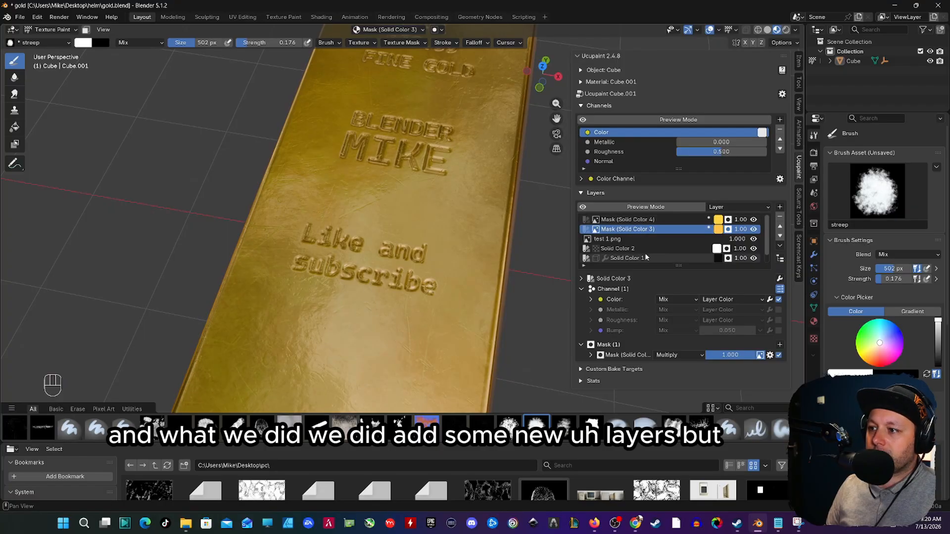
pyautogui.click(609, 240)
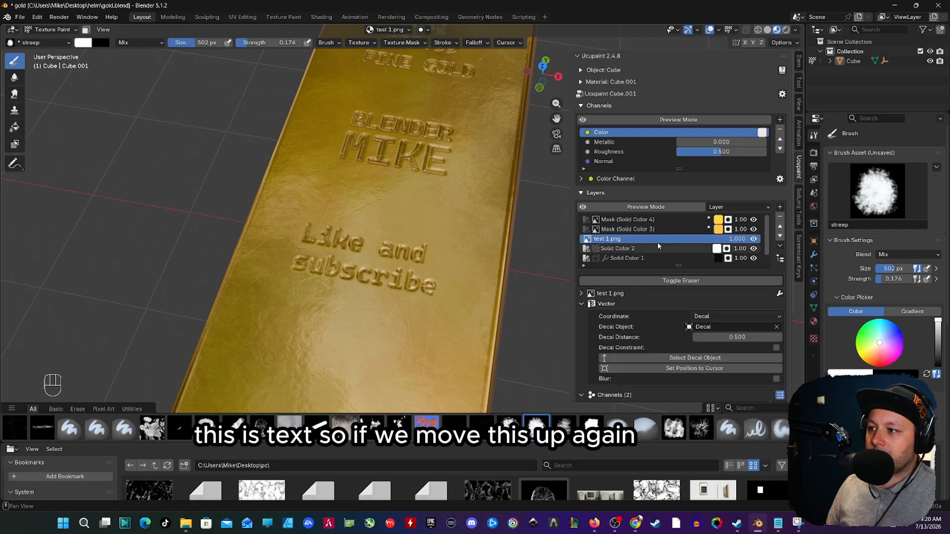
pyautogui.click(780, 229)
pyautogui.click(780, 228)
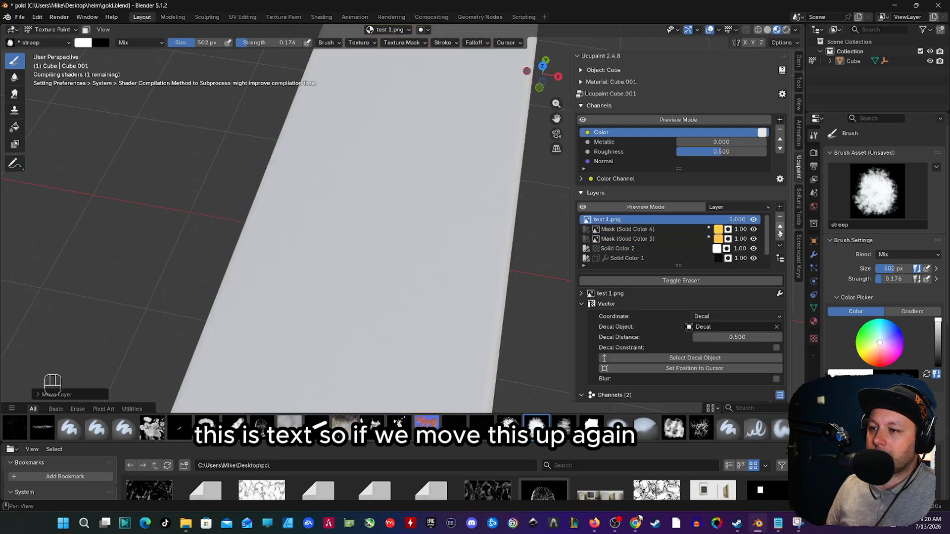
pyautogui.moveTo(465, 240); pyautogui.dragTo(464, 259, button='middle')
pyautogui.keyDown('shift'); pyautogui.moveTo(431, 230); pyautogui.dragTo(384, 257, button='middle'); pyautogui.keyUp('shift')
pyautogui.scroll(-4, 390, 221)
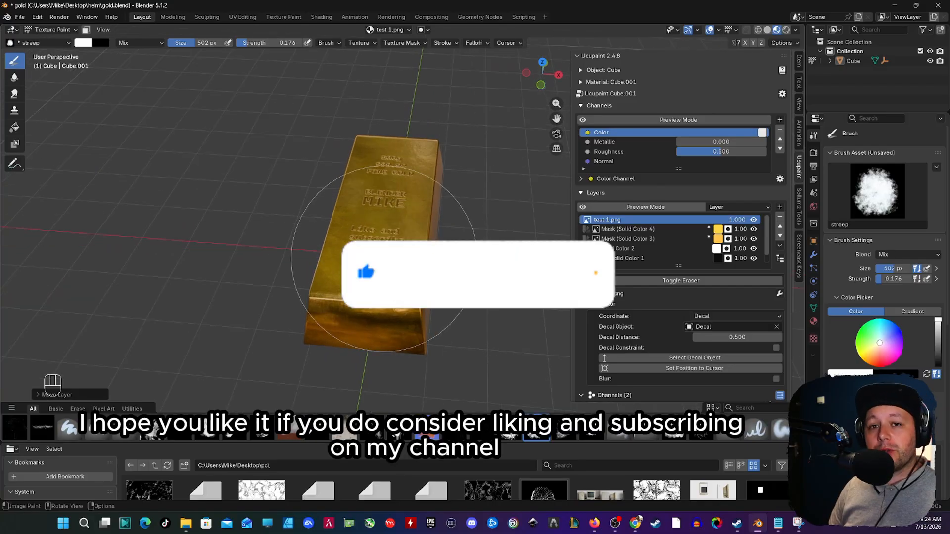